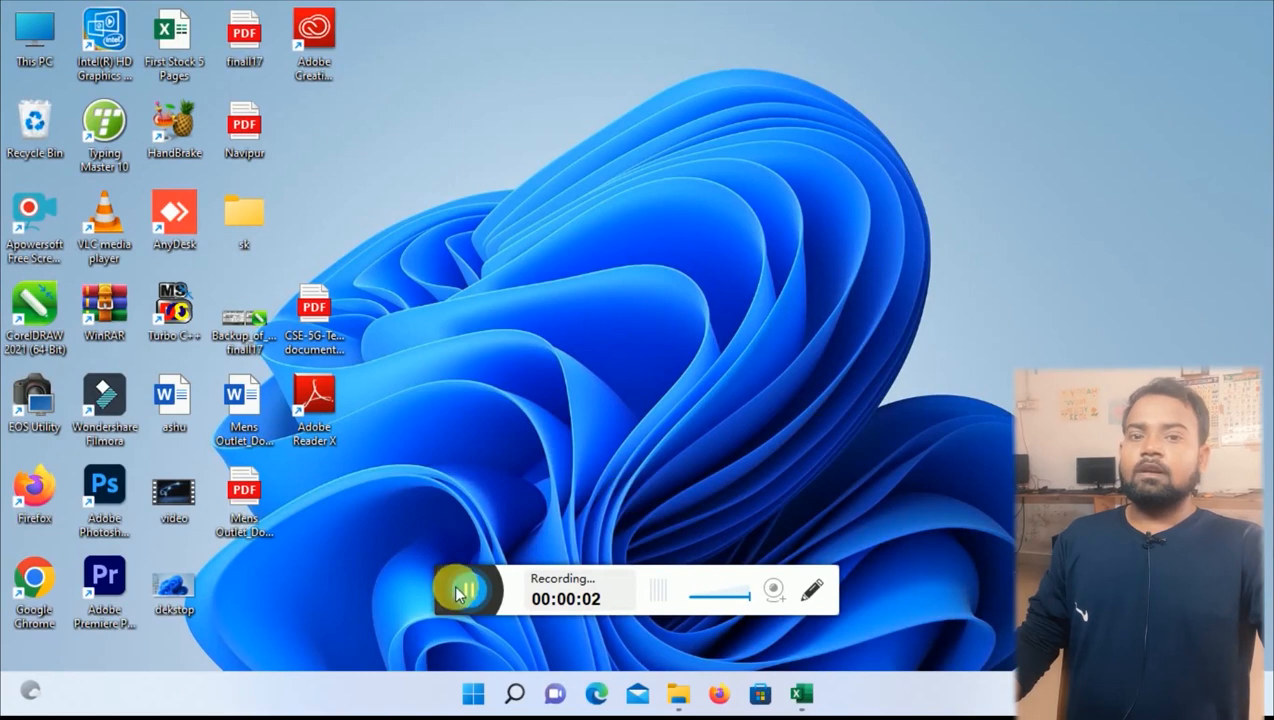
Bring workbook 212's April 2022 salary sheet up in Excel from the taskbar.
drag(455, 600, 917, 714)
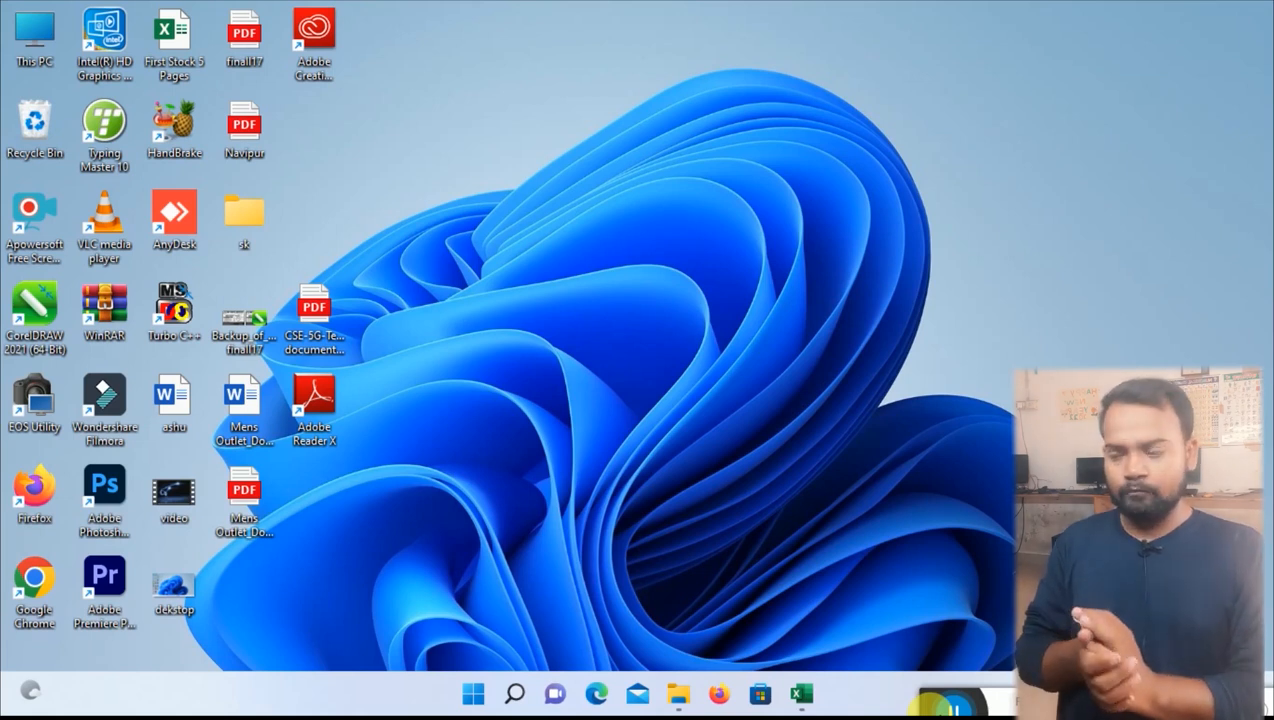
click(802, 692)
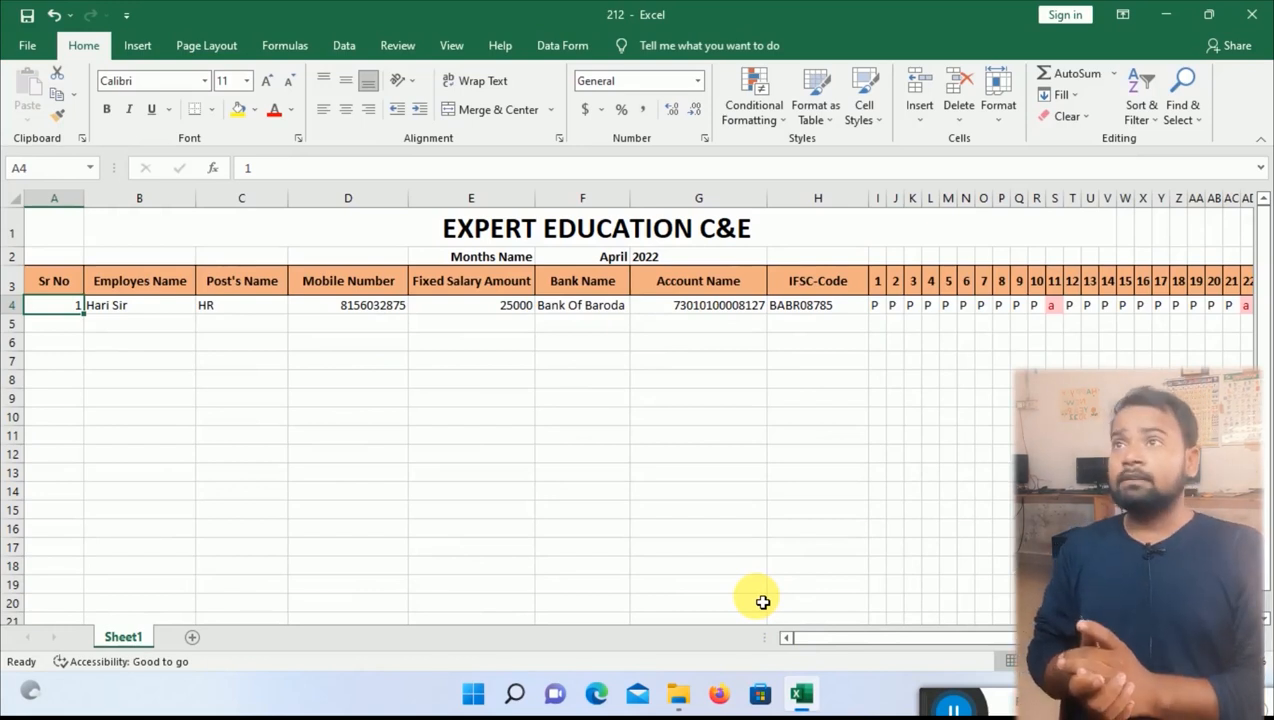
click(538, 235)
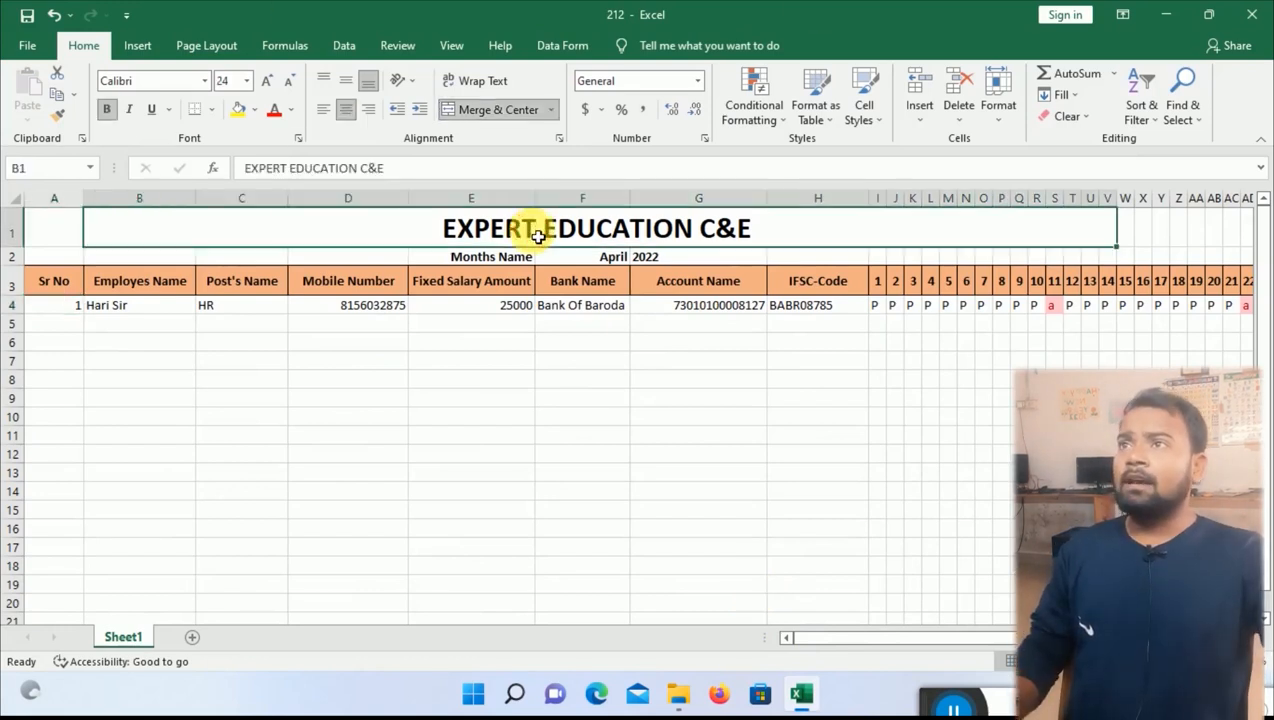
click(511, 262)
click(618, 262)
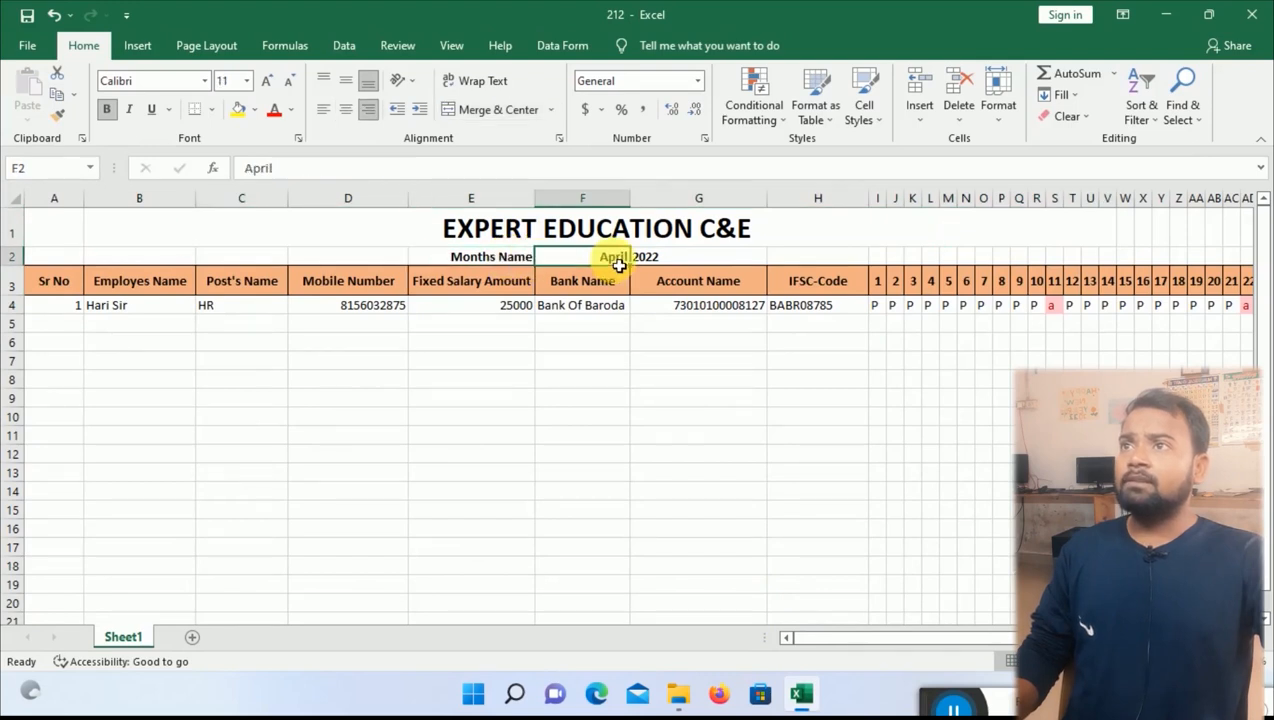
click(648, 262)
click(603, 363)
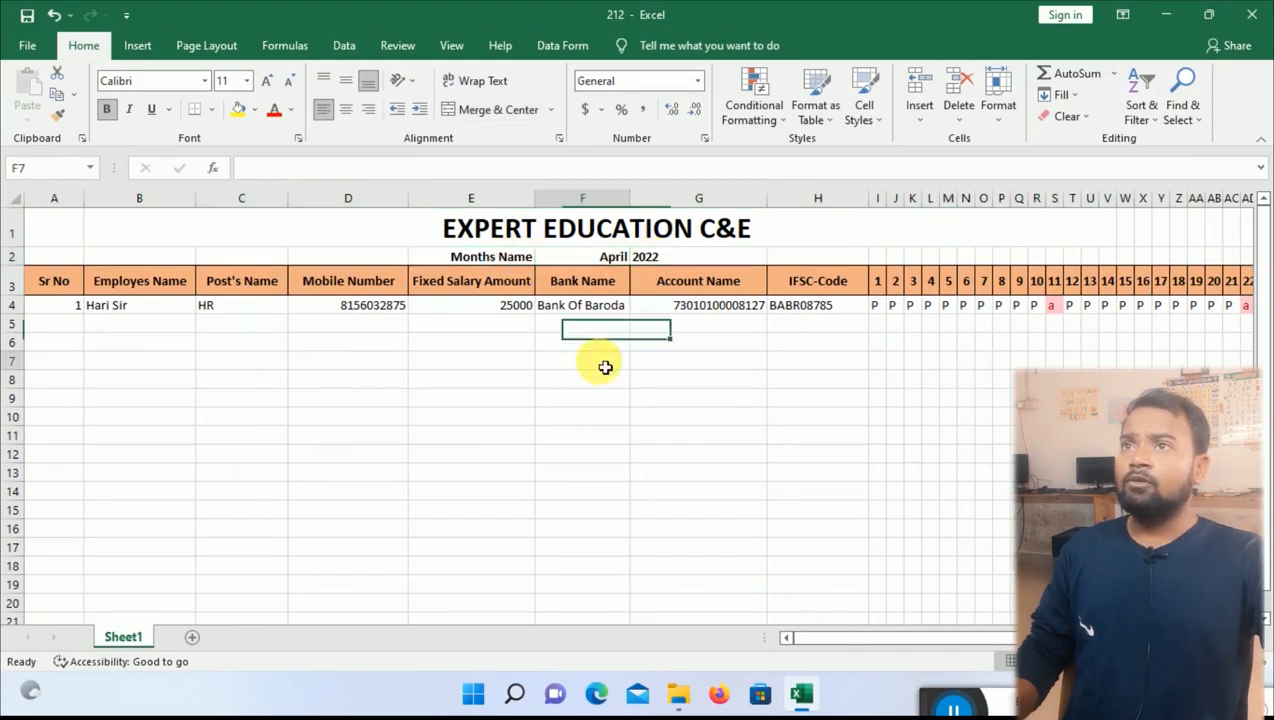
click(56, 284)
click(148, 288)
click(241, 288)
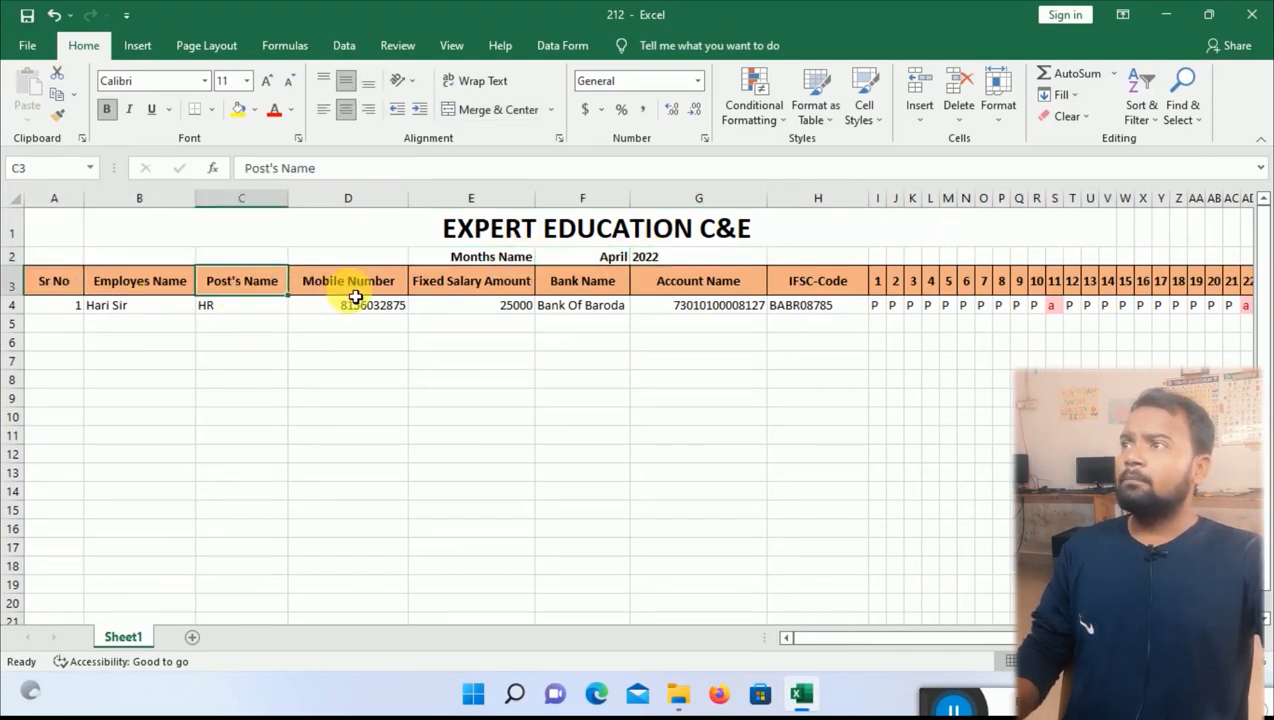
click(356, 297)
click(466, 294)
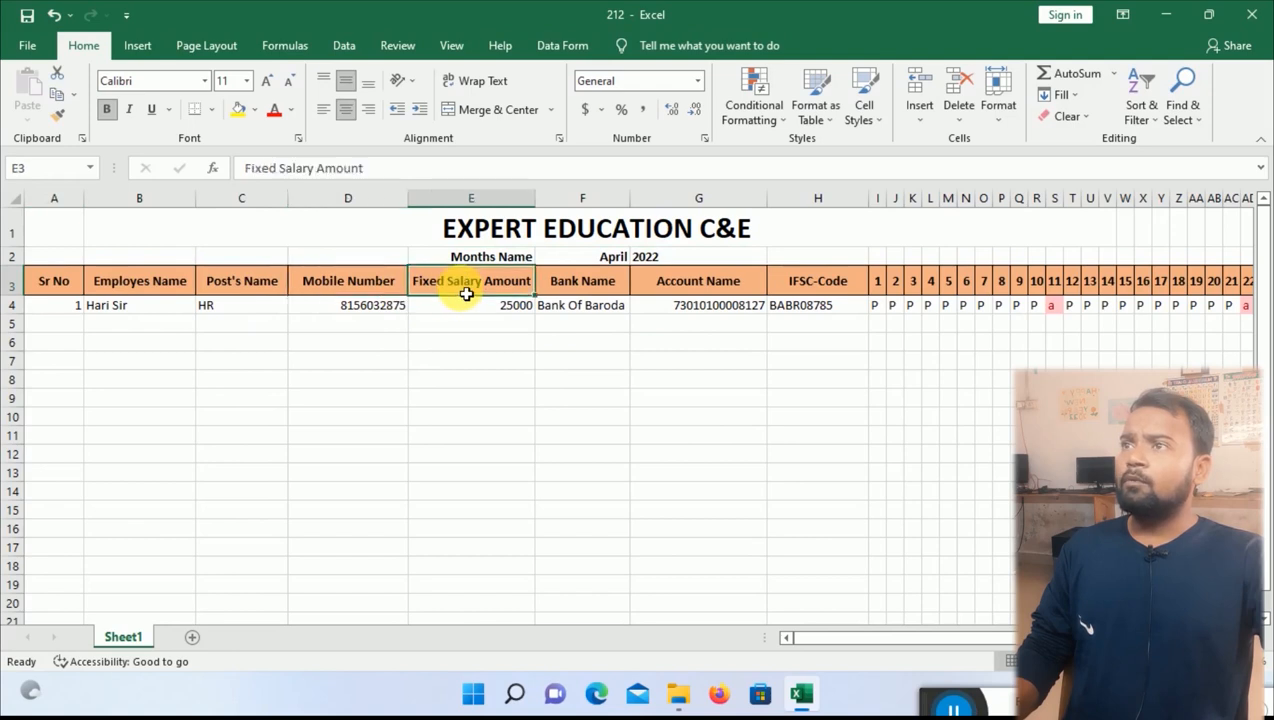
click(578, 292)
click(730, 292)
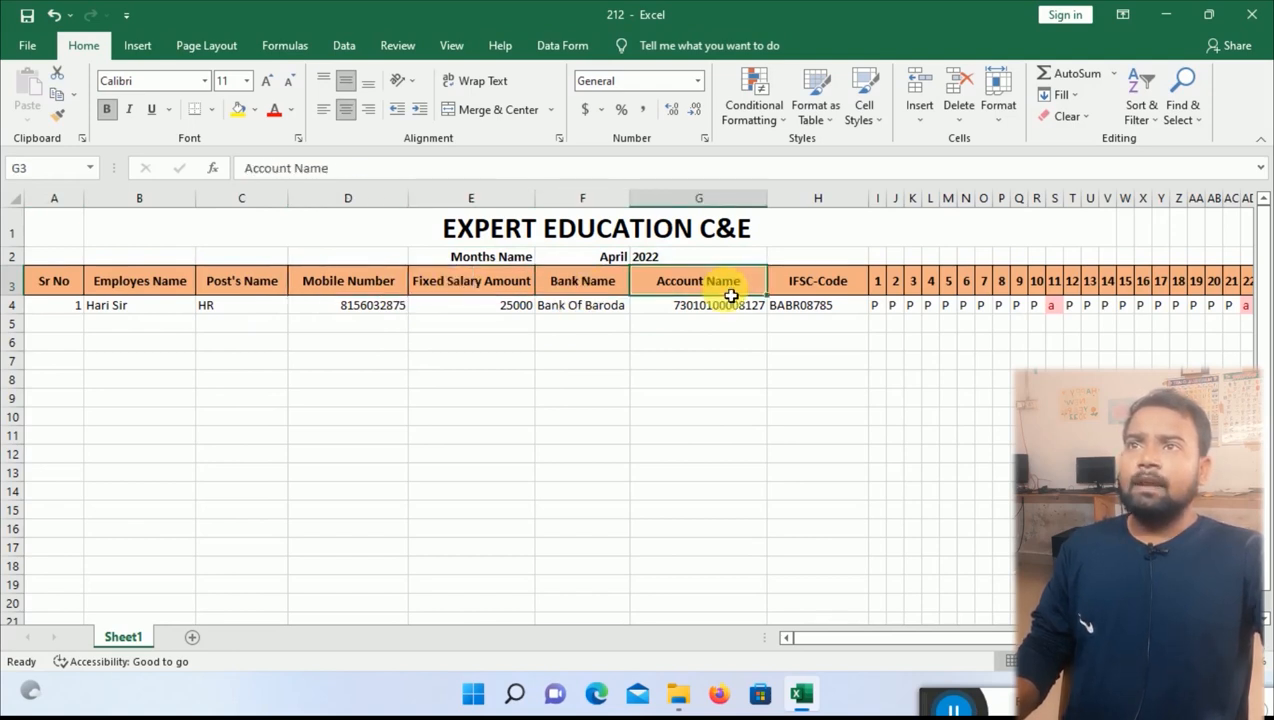
click(825, 293)
drag(910, 632, 962, 637)
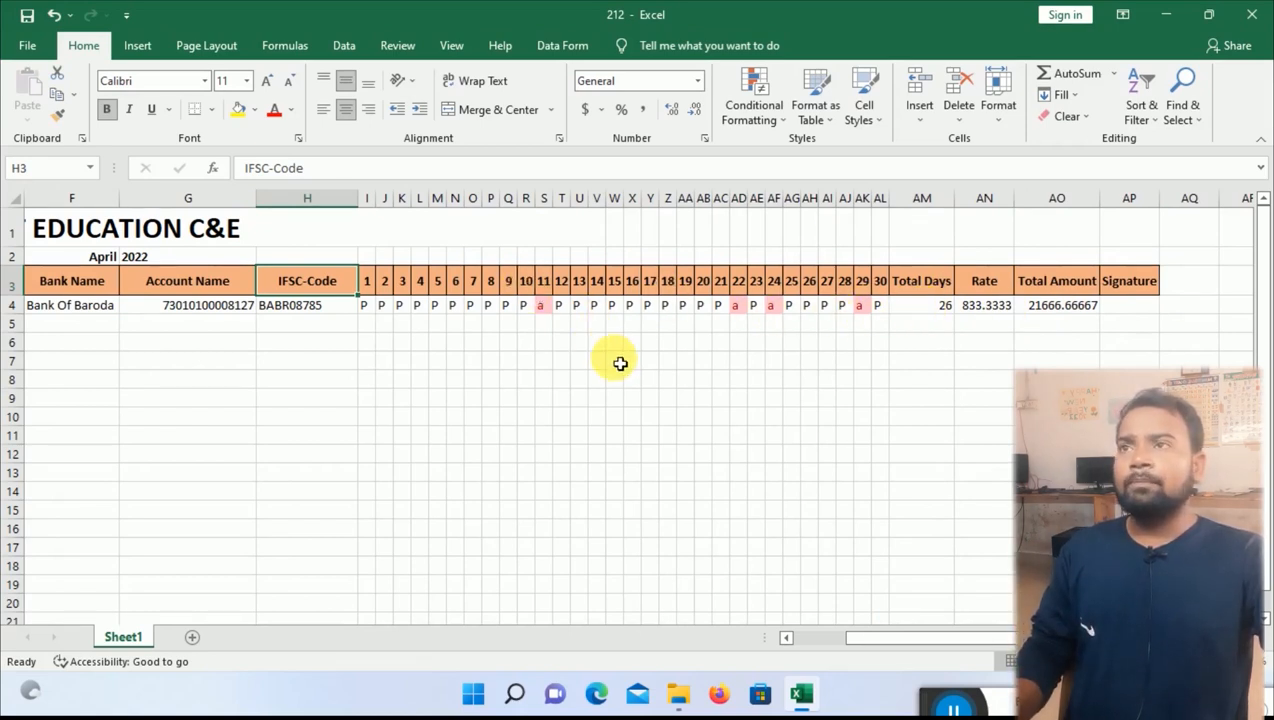
Enter serial 2, the employee's name, post Employes, mobile number and 35000 salary in row 5.
drag(967, 648, 867, 648)
click(63, 333)
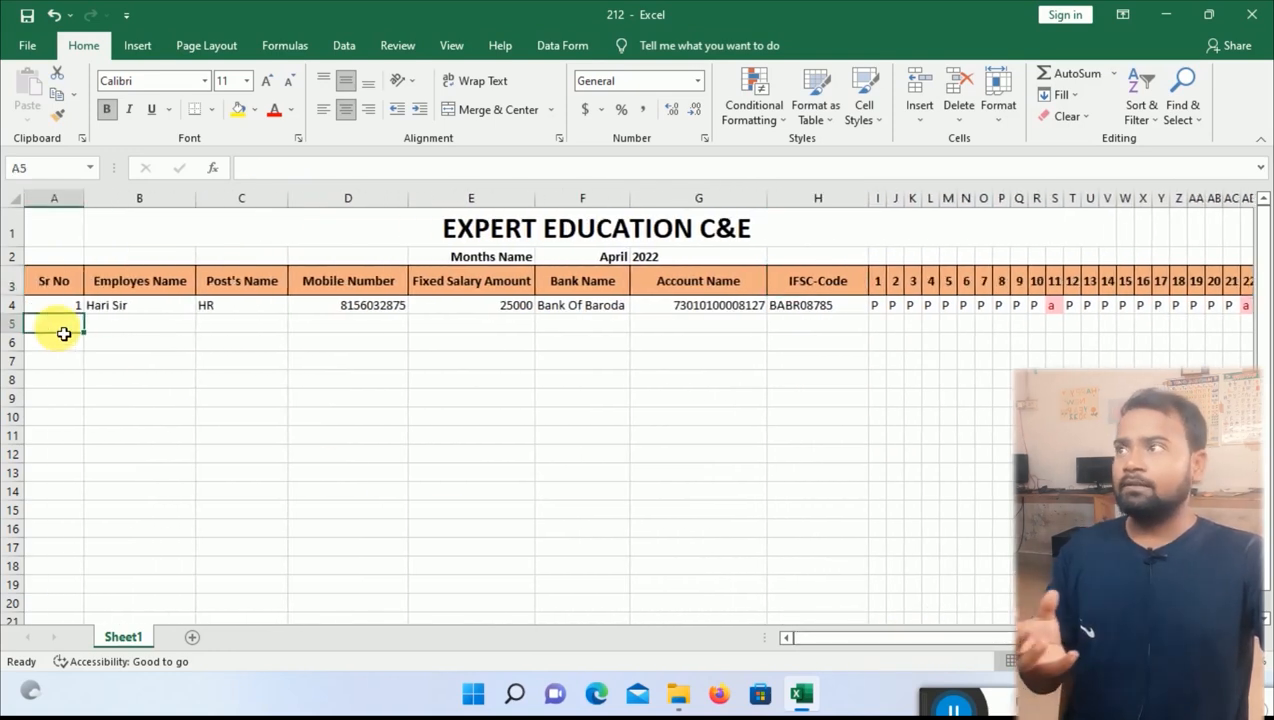
key(Tab)
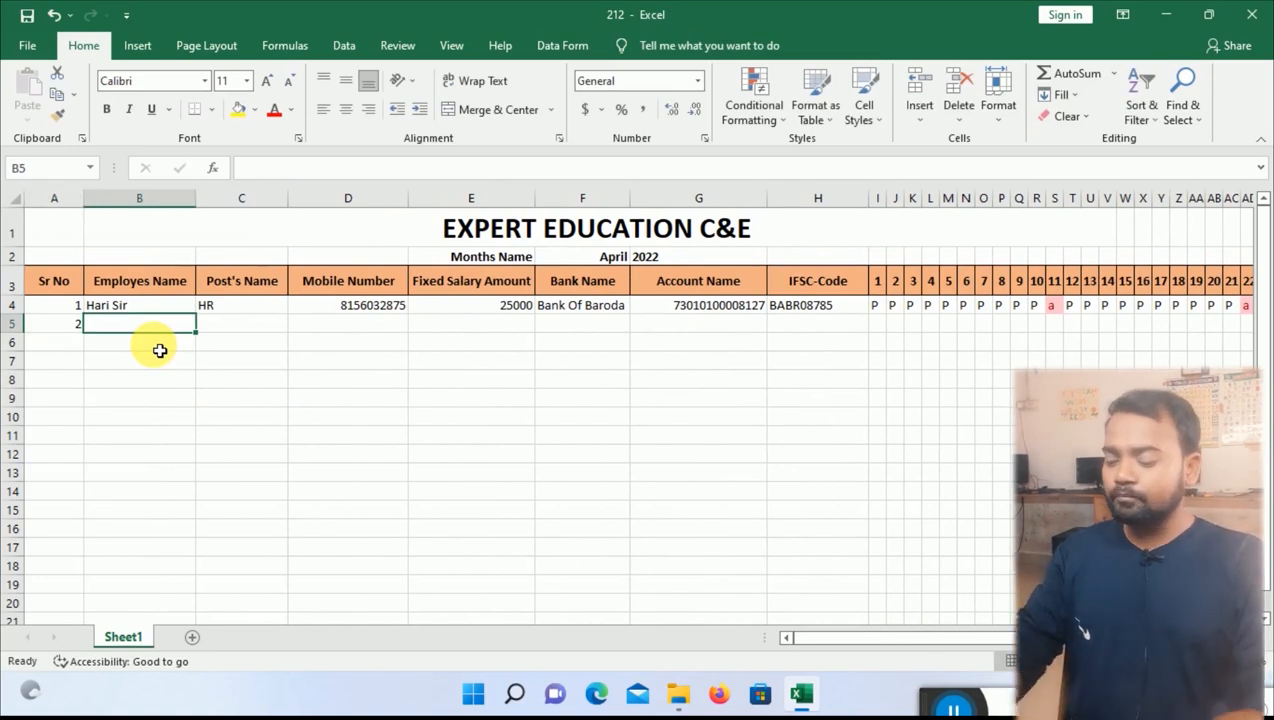
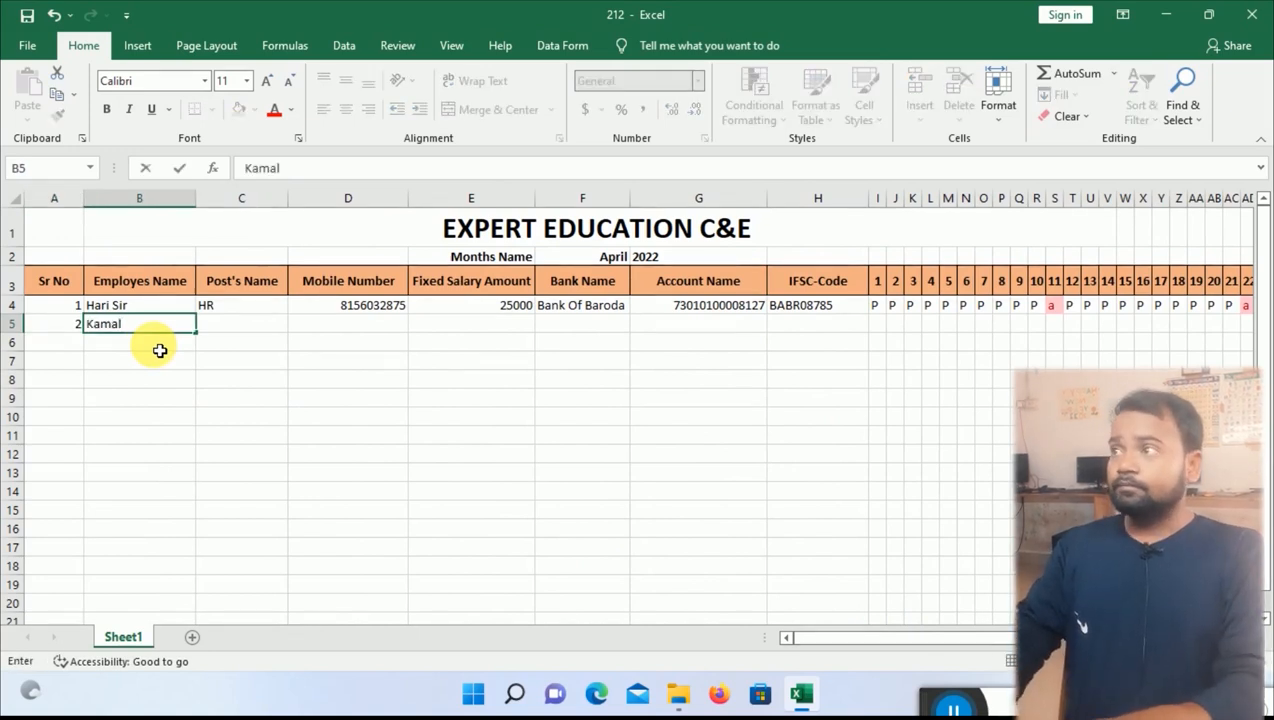
key(Tab)
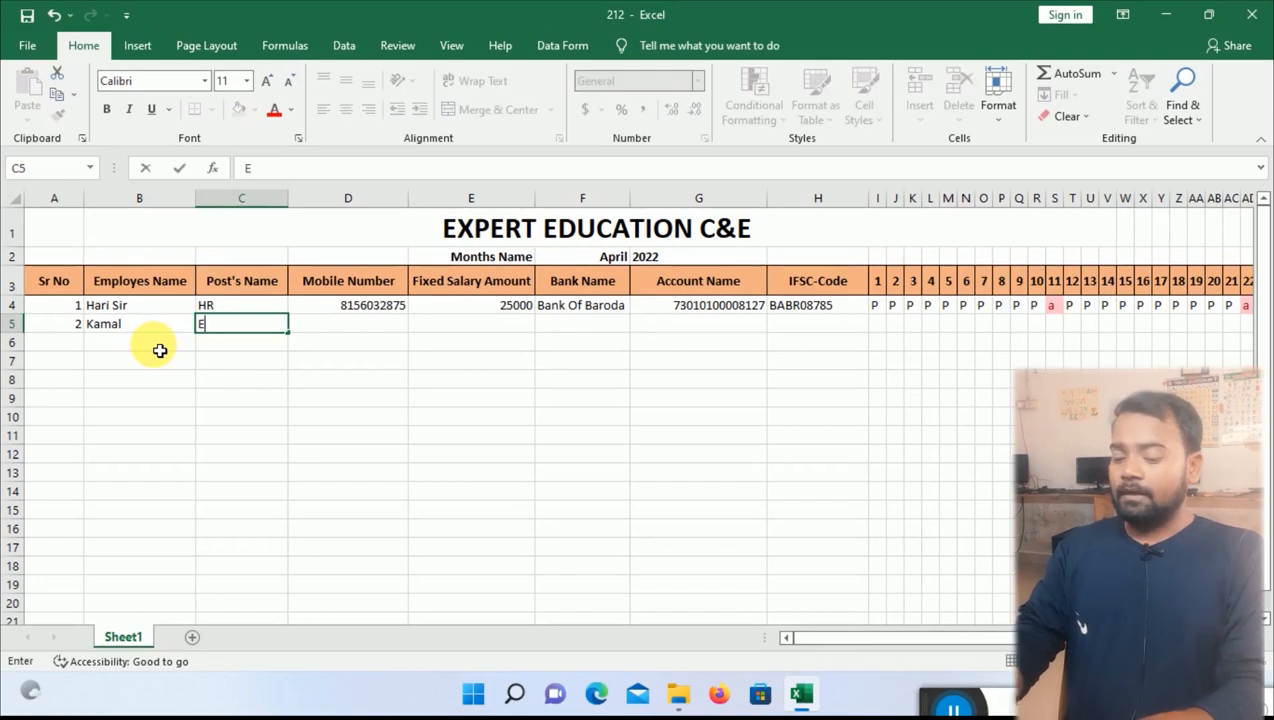
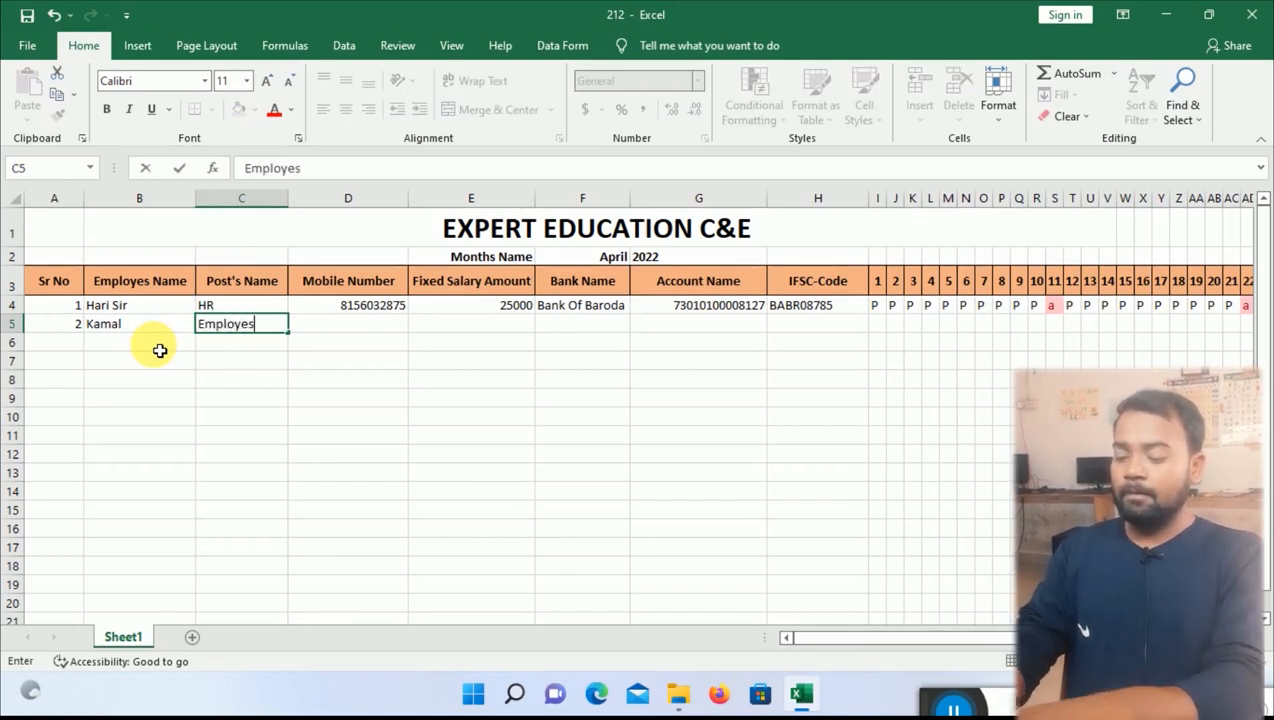
key(Tab)
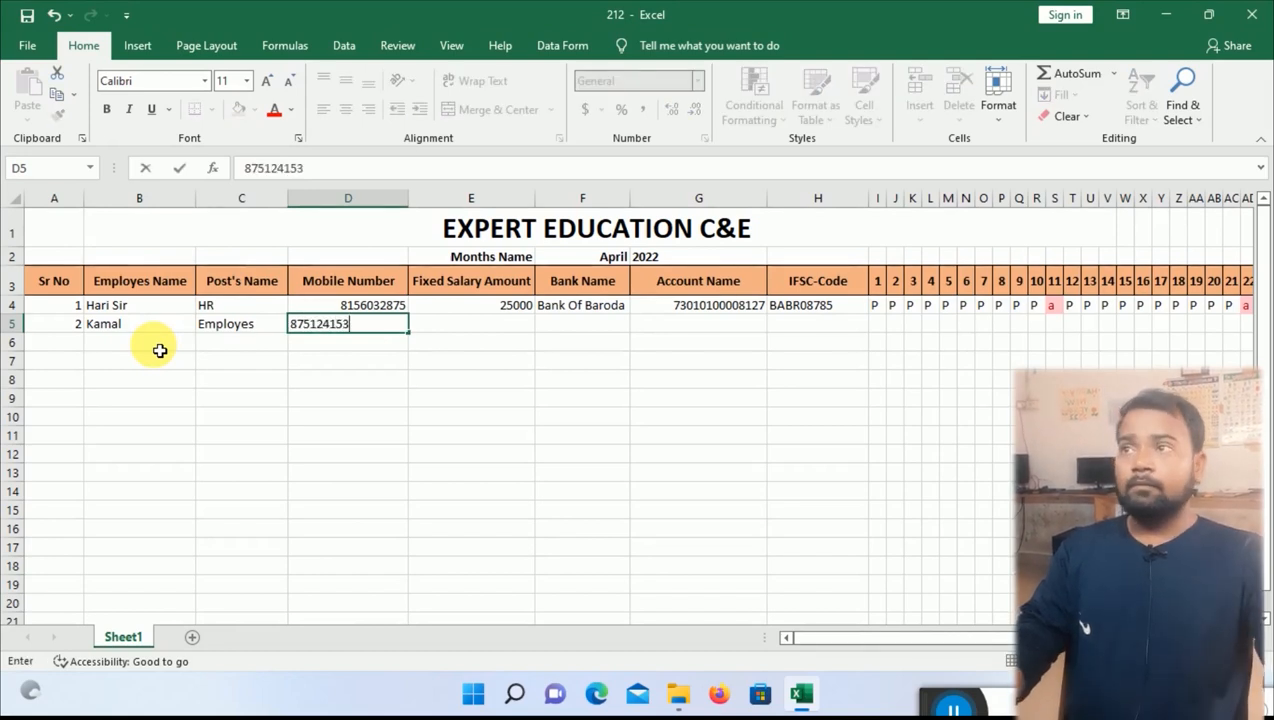
key(Tab)
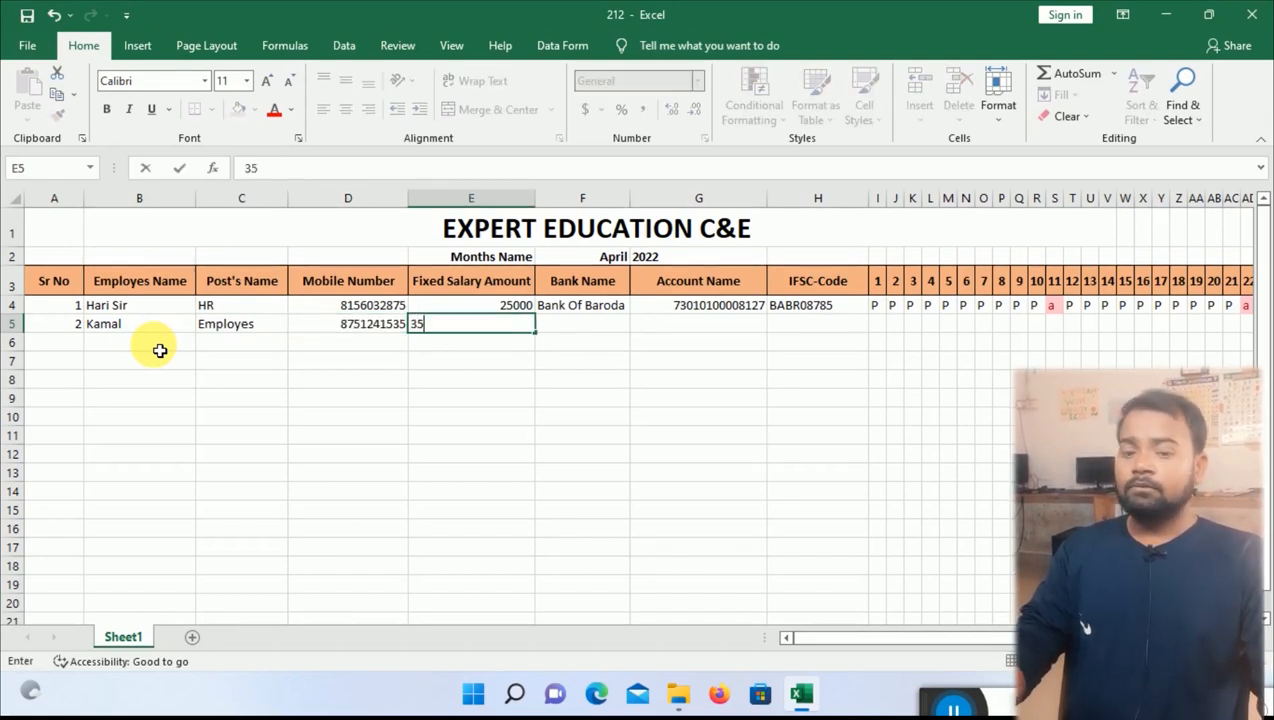
key(Up)
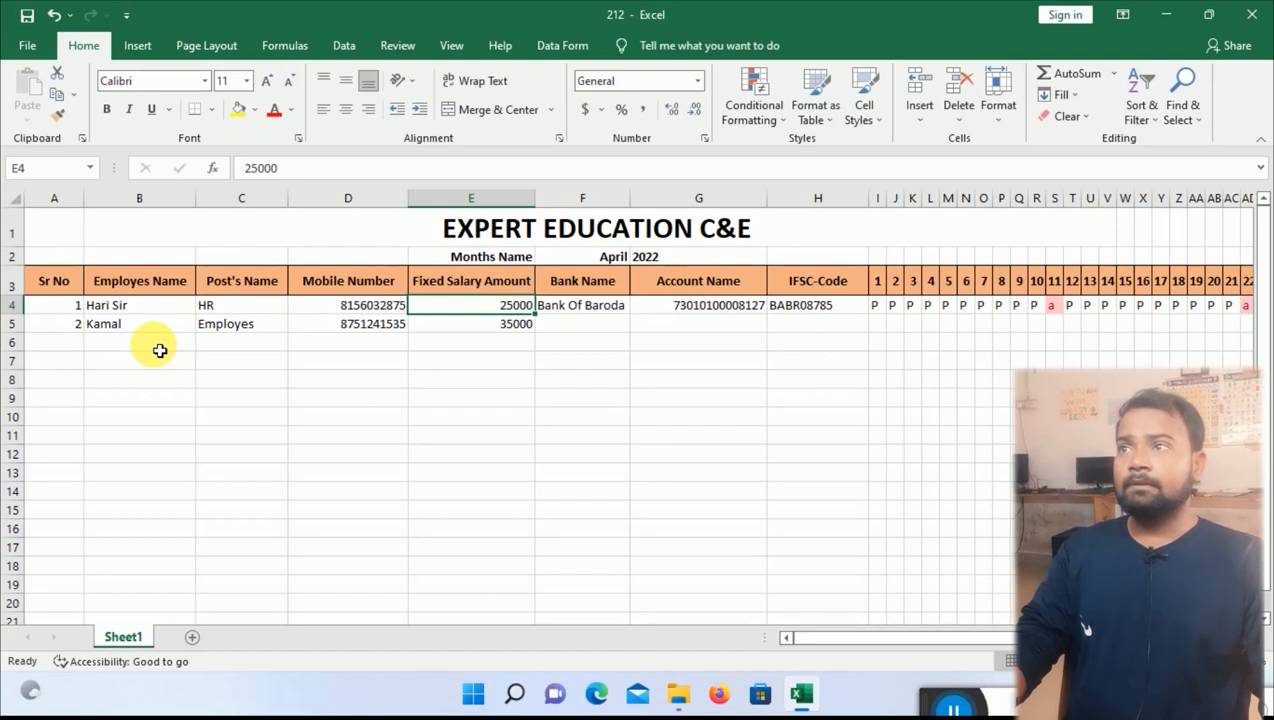
key(Down)
Fill in Bank Of Baroda and copy the account number and IFSC code from row 4.
key(Tab)
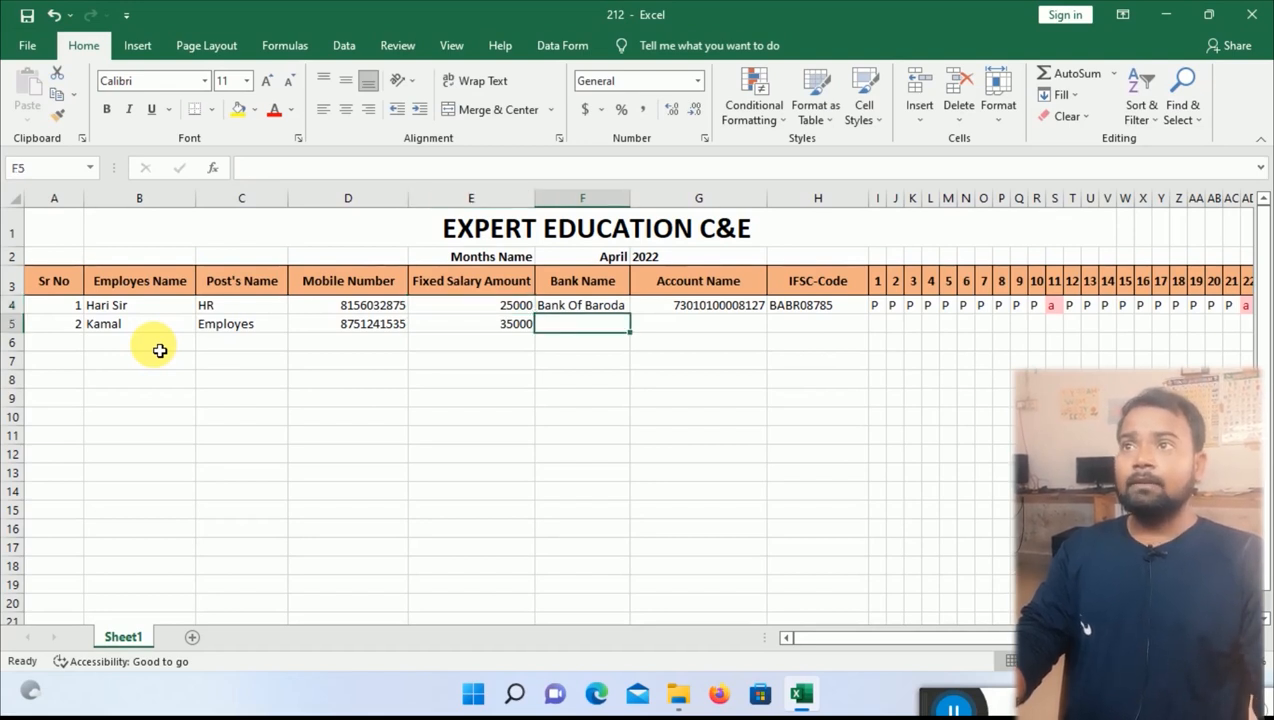
text(Bank Of Baroda)
key(Tab)
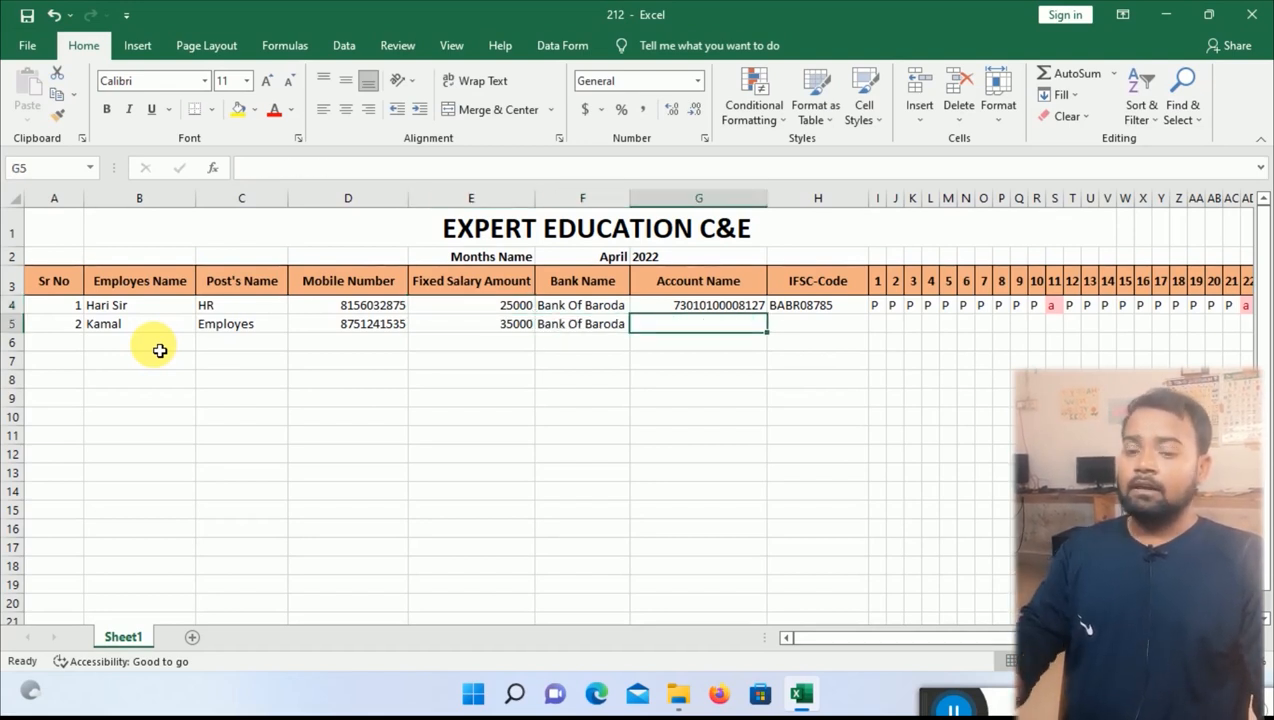
key(ctrl+d)
key(Right)
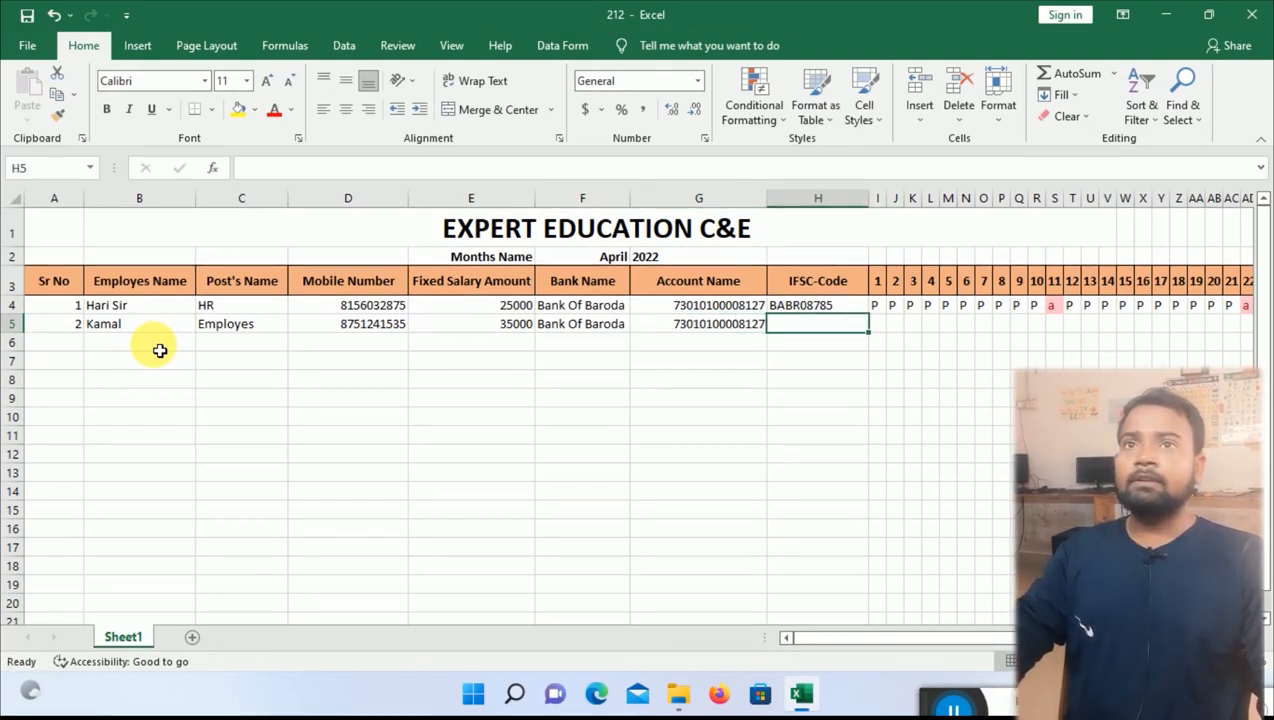
key(ctrl+d)
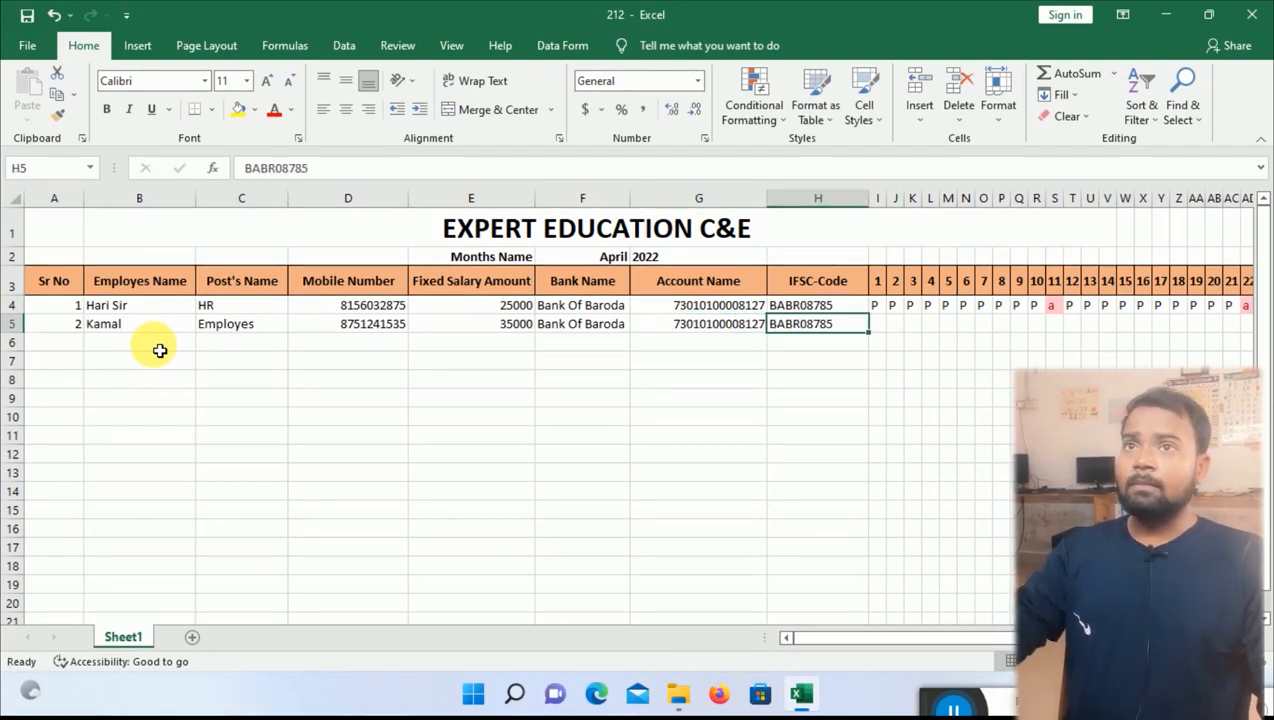
key(Right)
Enter P/A attendance up to day 16, with days 7–10 absent and the rest present.
text(p)
key(Right)
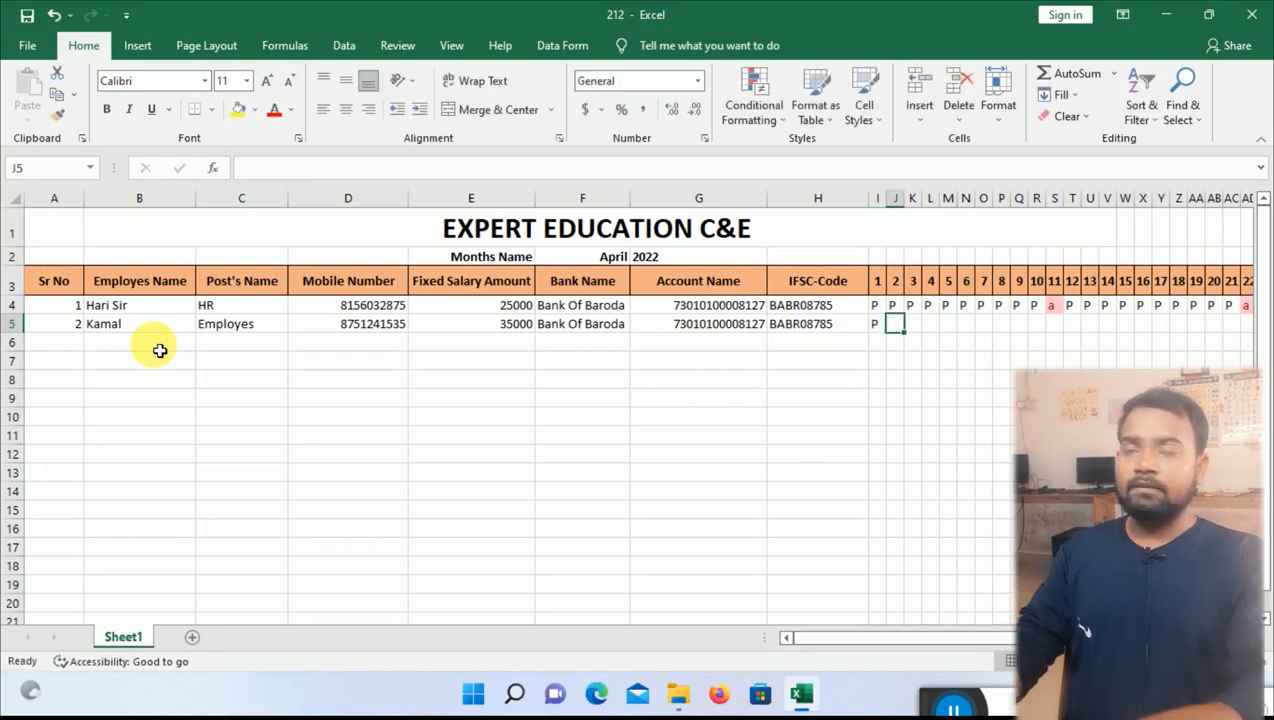
text(p)
key(Right)
text(p)
key(Right)
text(p)
key(Right)
text(p)
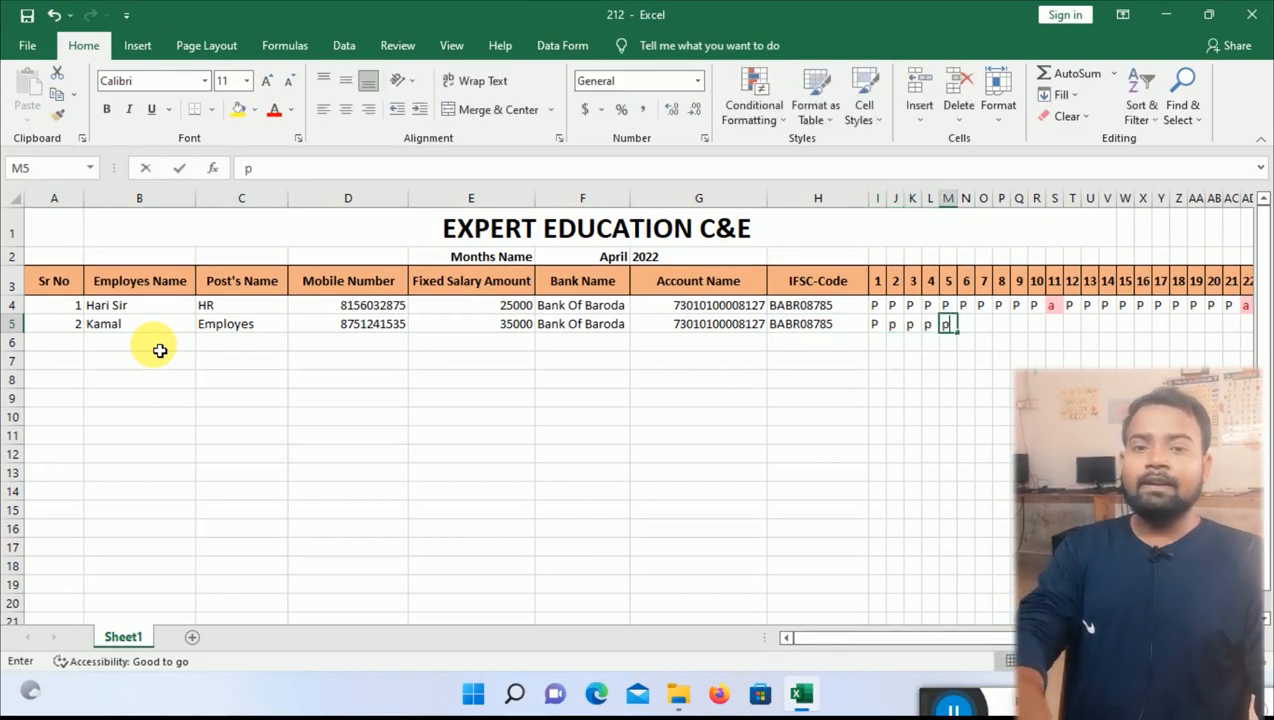
key(Right)
text(p)
key(Right)
text(a)
key(Right)
text(a)
key(Right)
text(a)
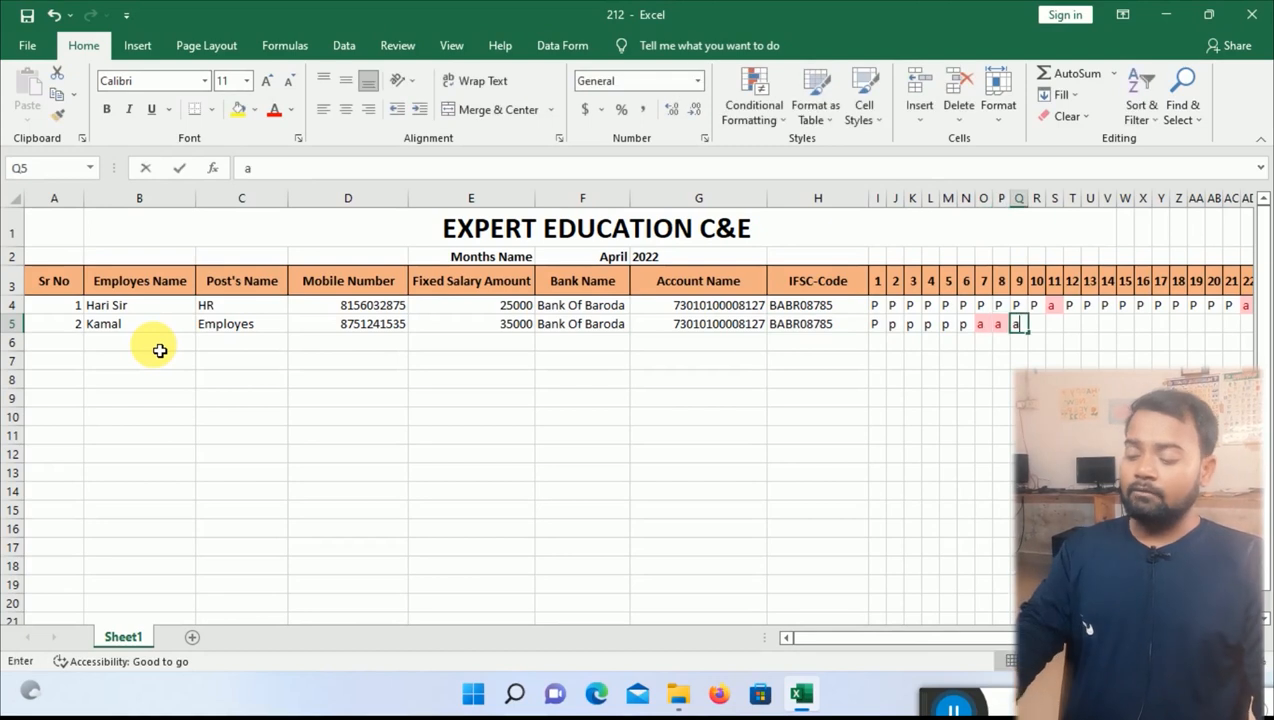
key(Right)
text(a)
key(Right)
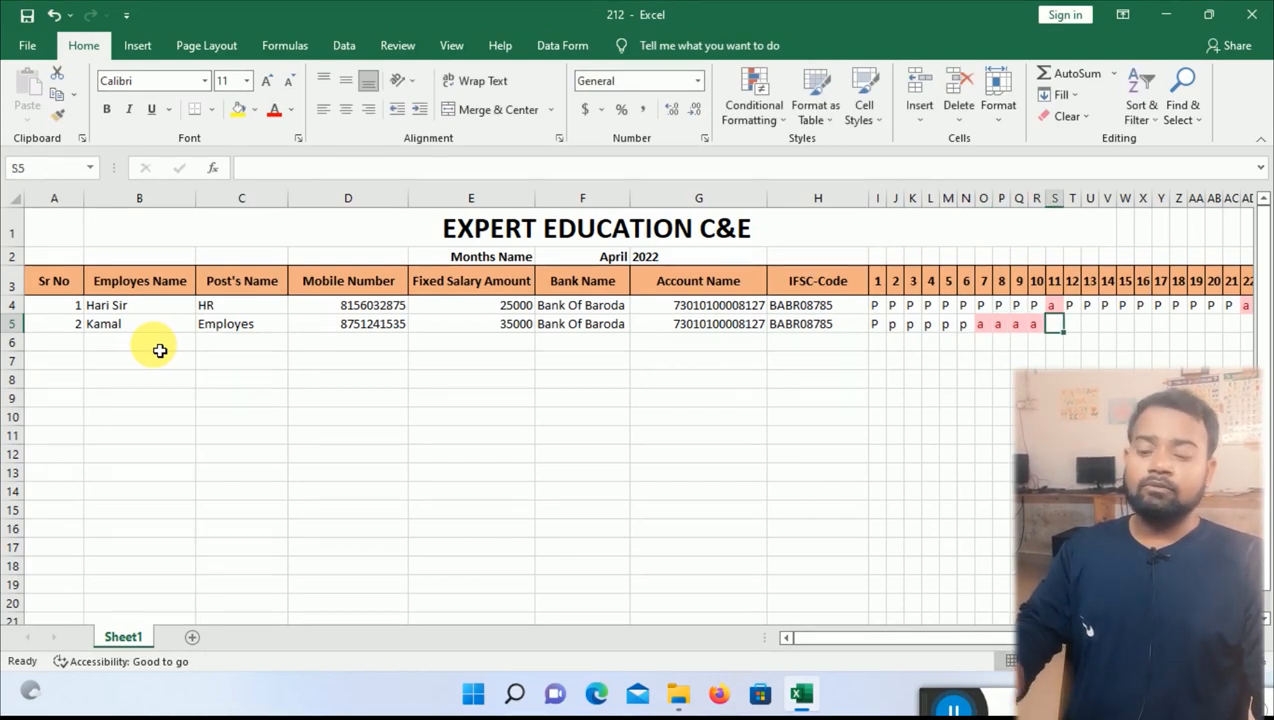
key(p)
key(Right)
key(p)
key(Right)
key(p)
key(Right)
key(p)
key(Right)
key(p)
key(Right)
key(Right)
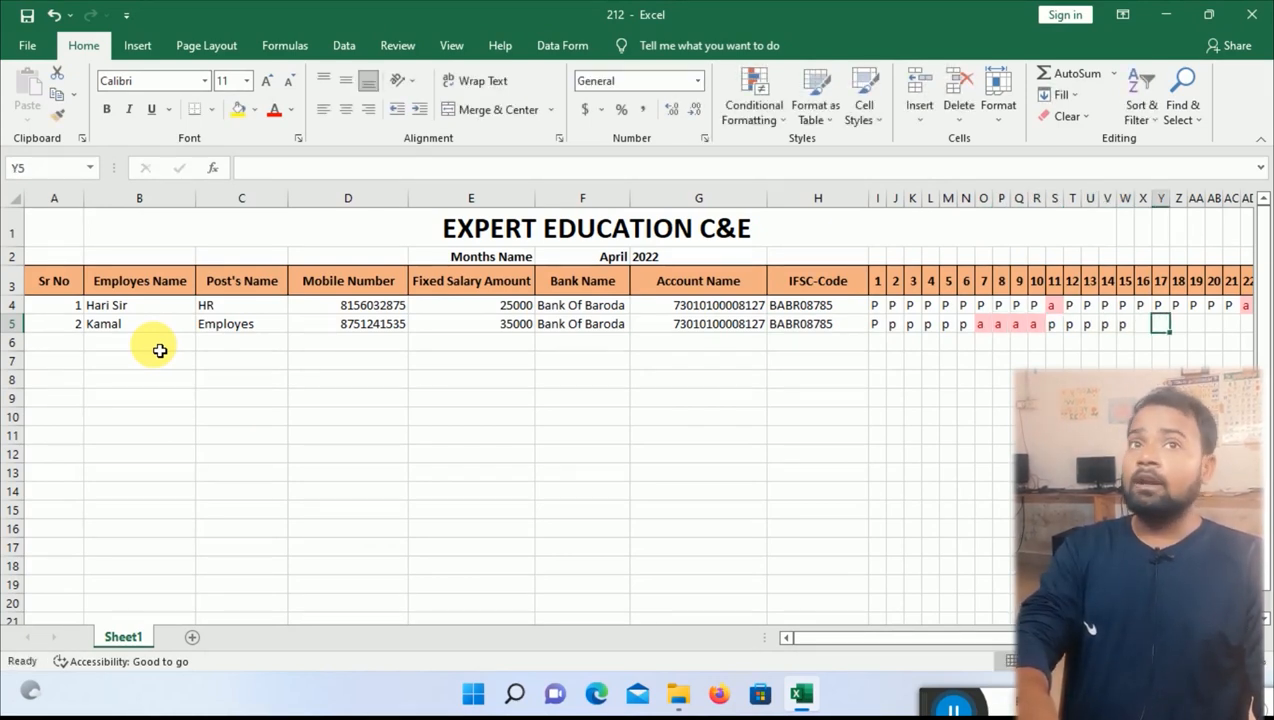
text(p)
key(Right)
text(p)
key(Right)
text(p)
key(Left)
key(Left)
key(Left)
text(p)
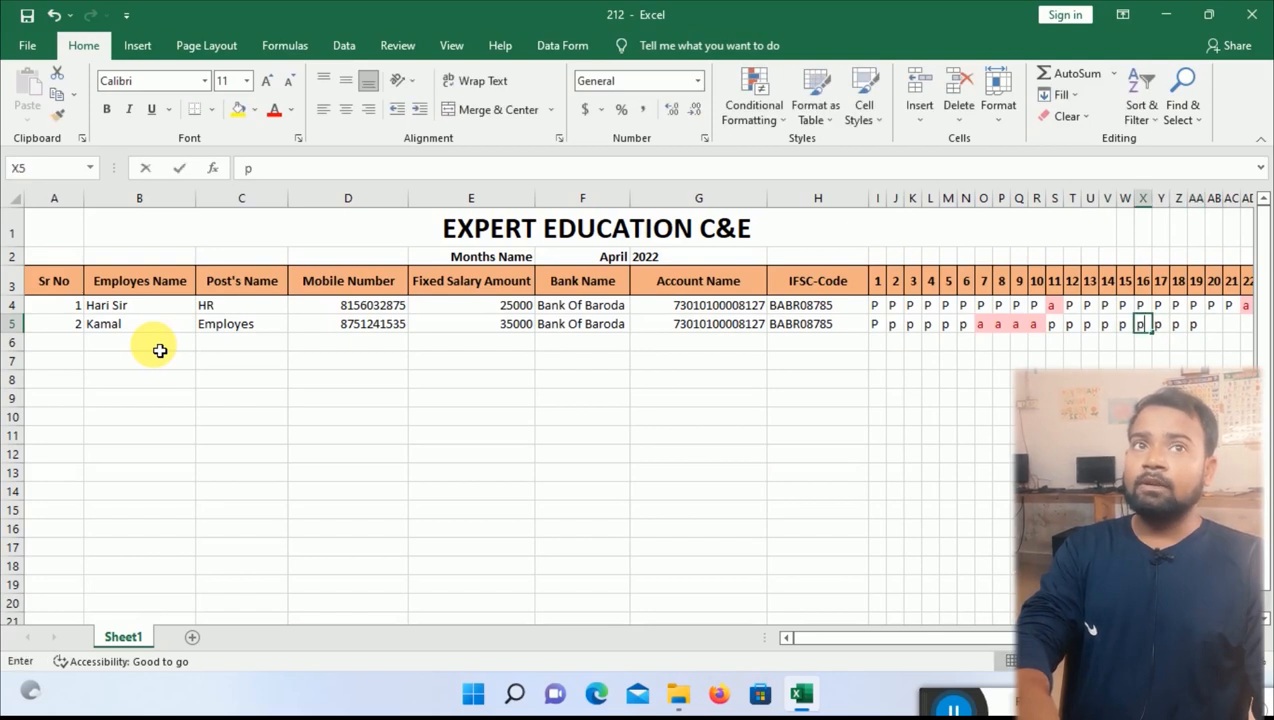
key(Right)
key(Right)
key(Right)
key(Right)
key(Right)
key(Right)
key(Right)
key(Right)
key(Right)
key(Right)
key(Right)
key(Right)
key(Right)
key(Right)
key(Right)
key(Right)
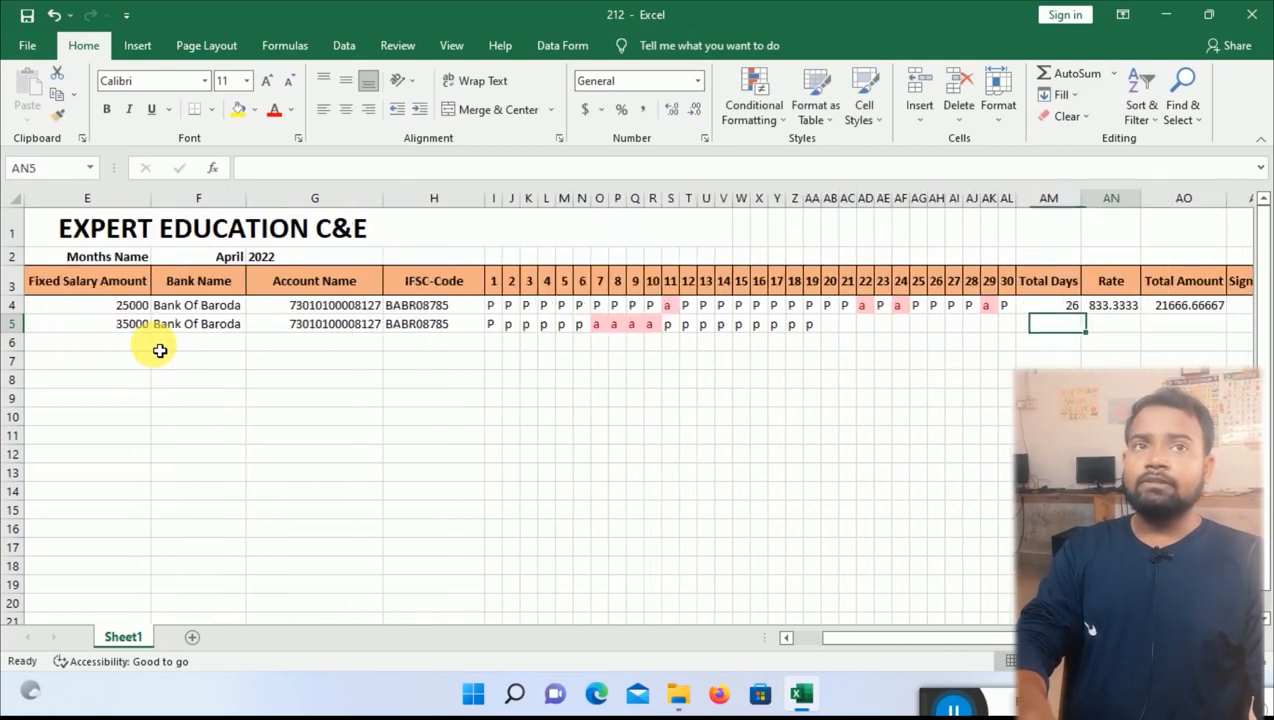
Extend present marks to day 30 and fill down formulas giving 26 days, 1166.667 and 30333.33333.
click(758, 325)
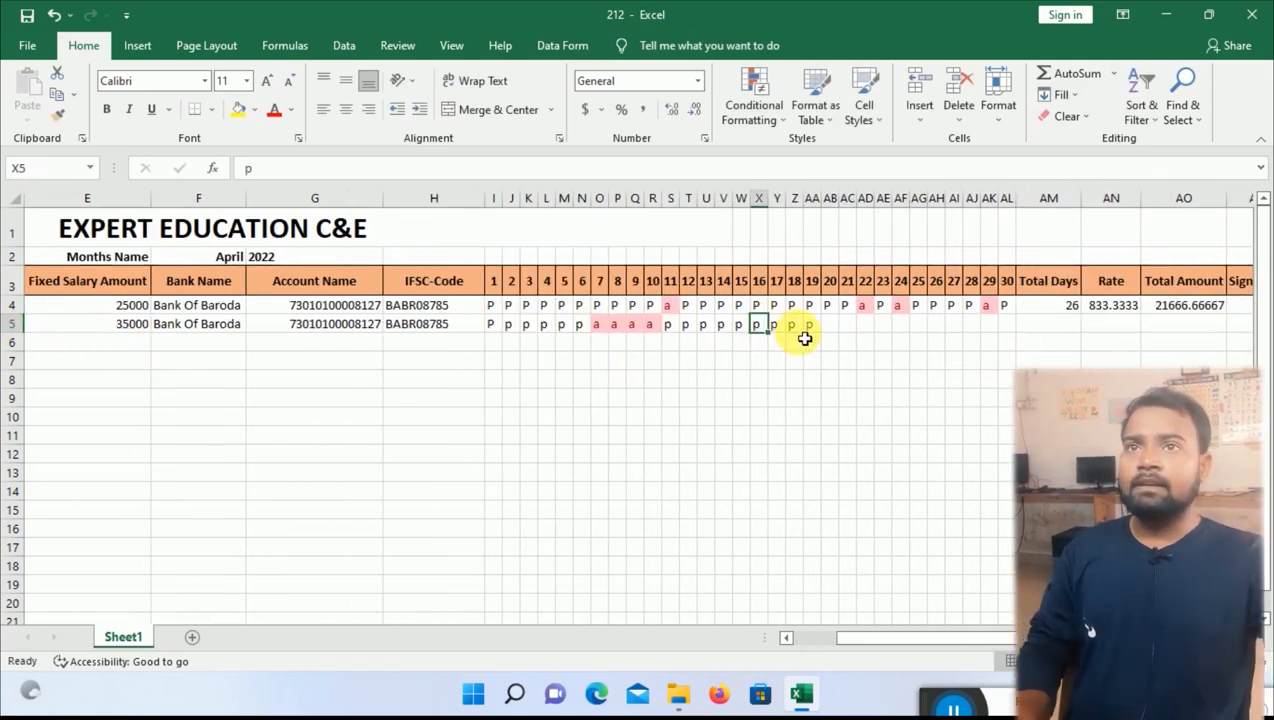
drag(768, 334, 1018, 332)
click(1065, 329)
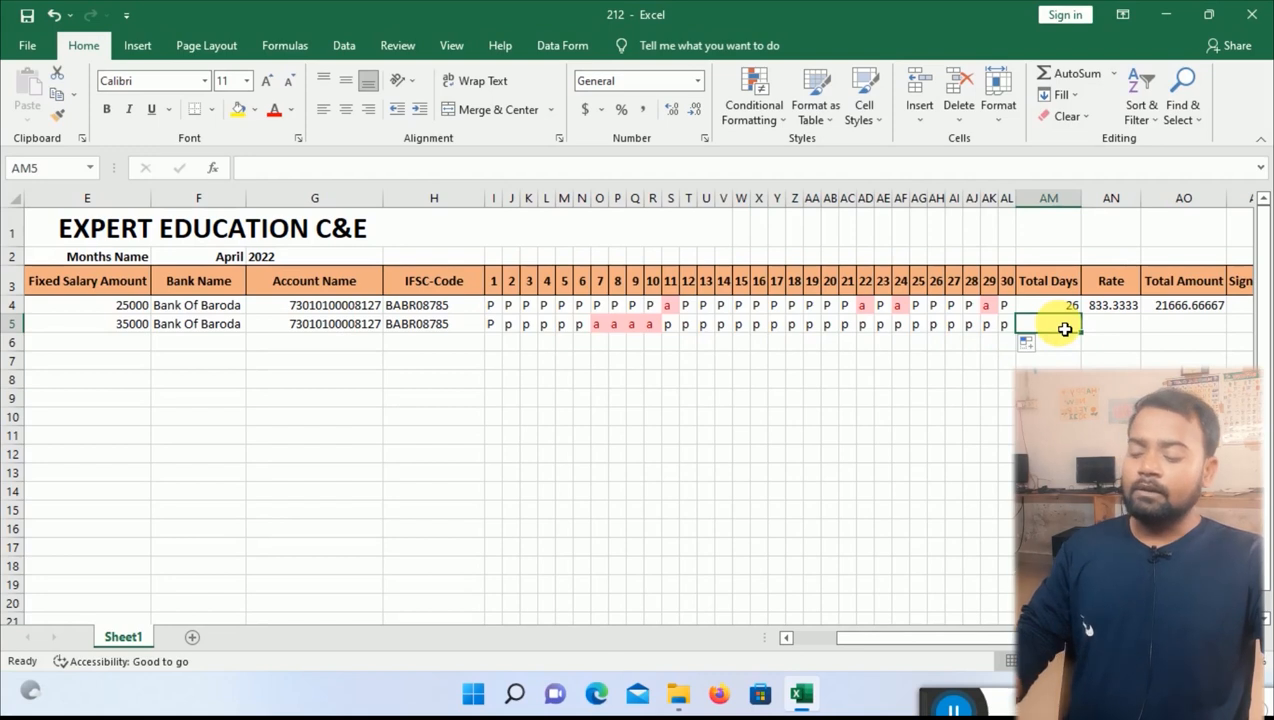
key(ctrl+d)
click(1106, 330)
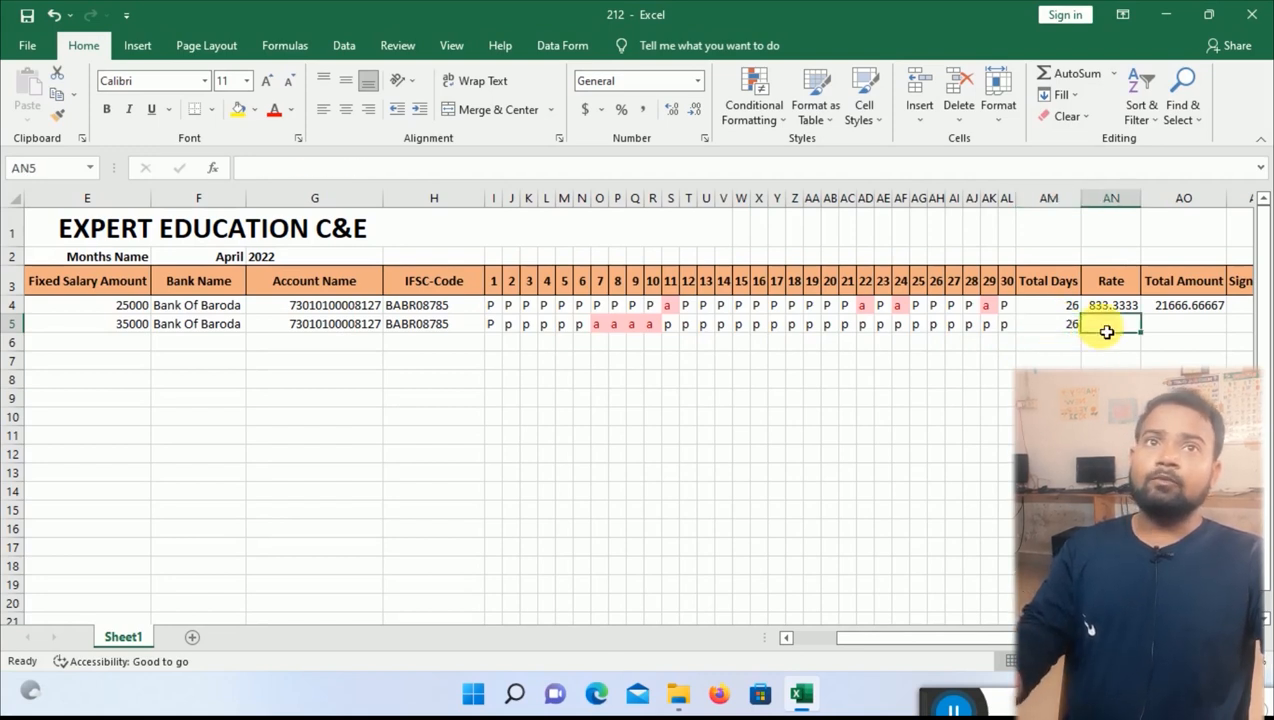
key(ctrl+d)
click(1170, 327)
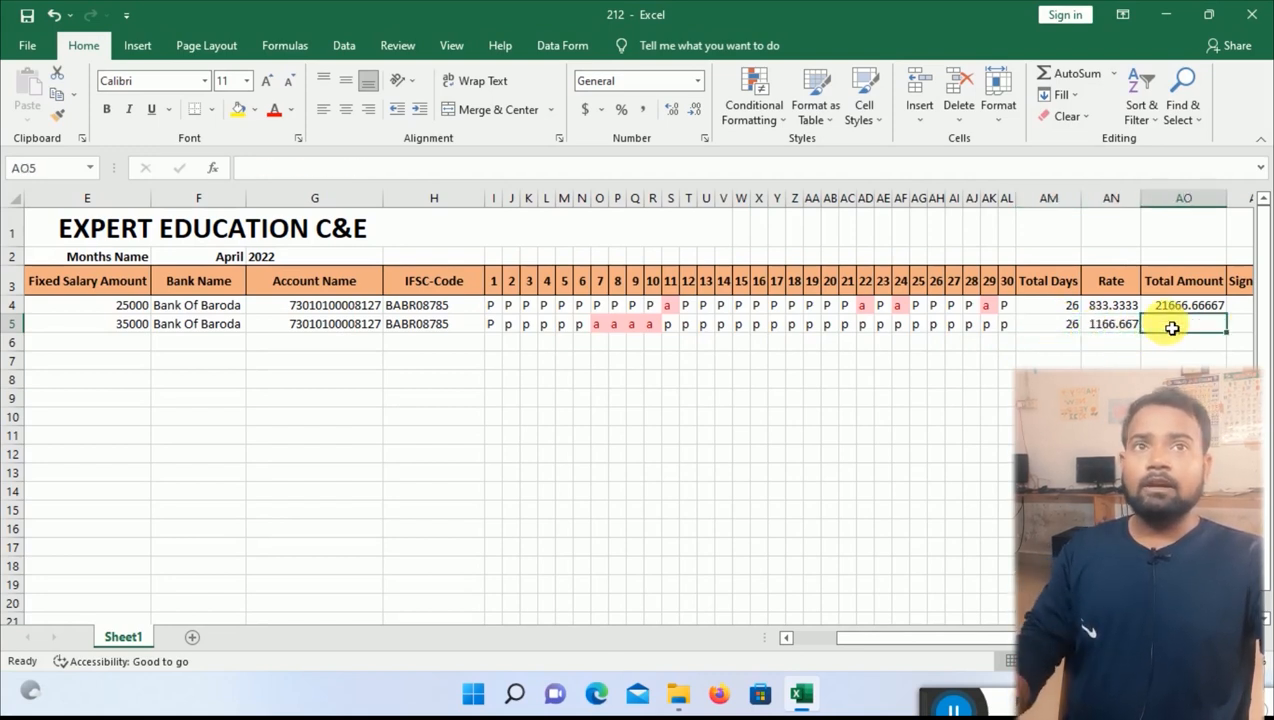
key(ctrl+d)
click(1155, 378)
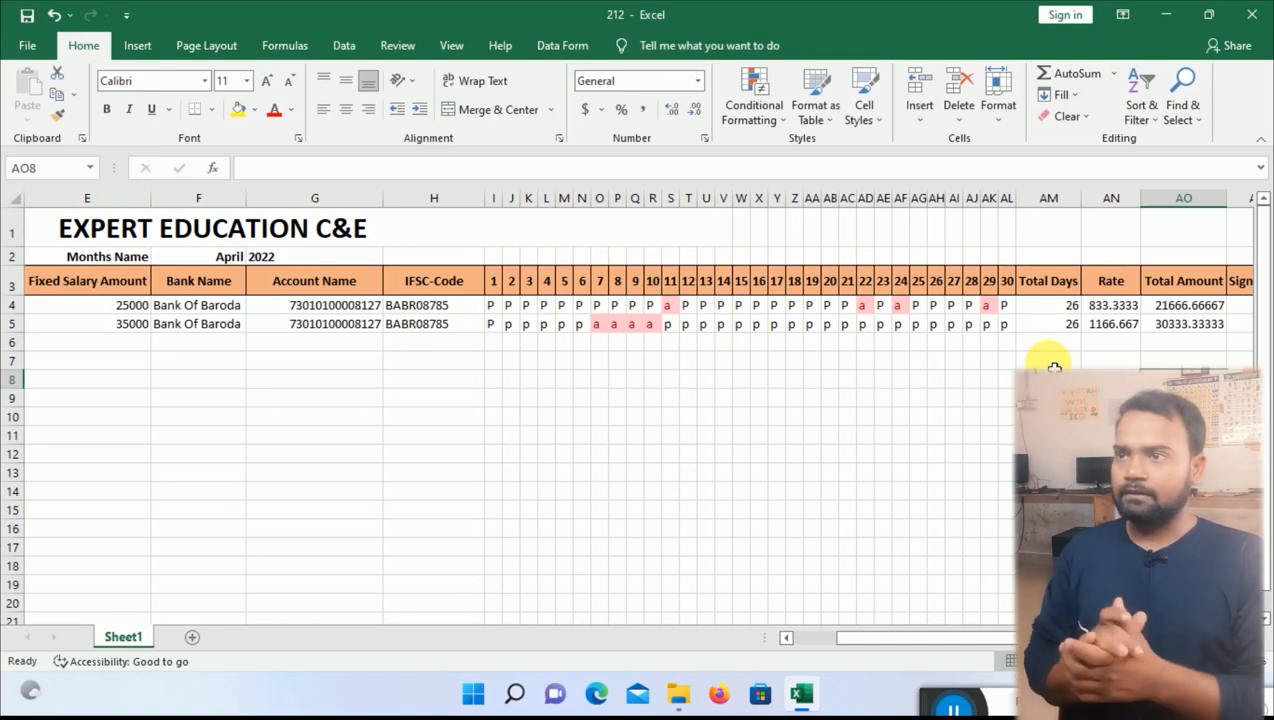
Add a new Sheet2 with Sr No and Employes Name headings in A4:B4, widening column B.
click(192, 638)
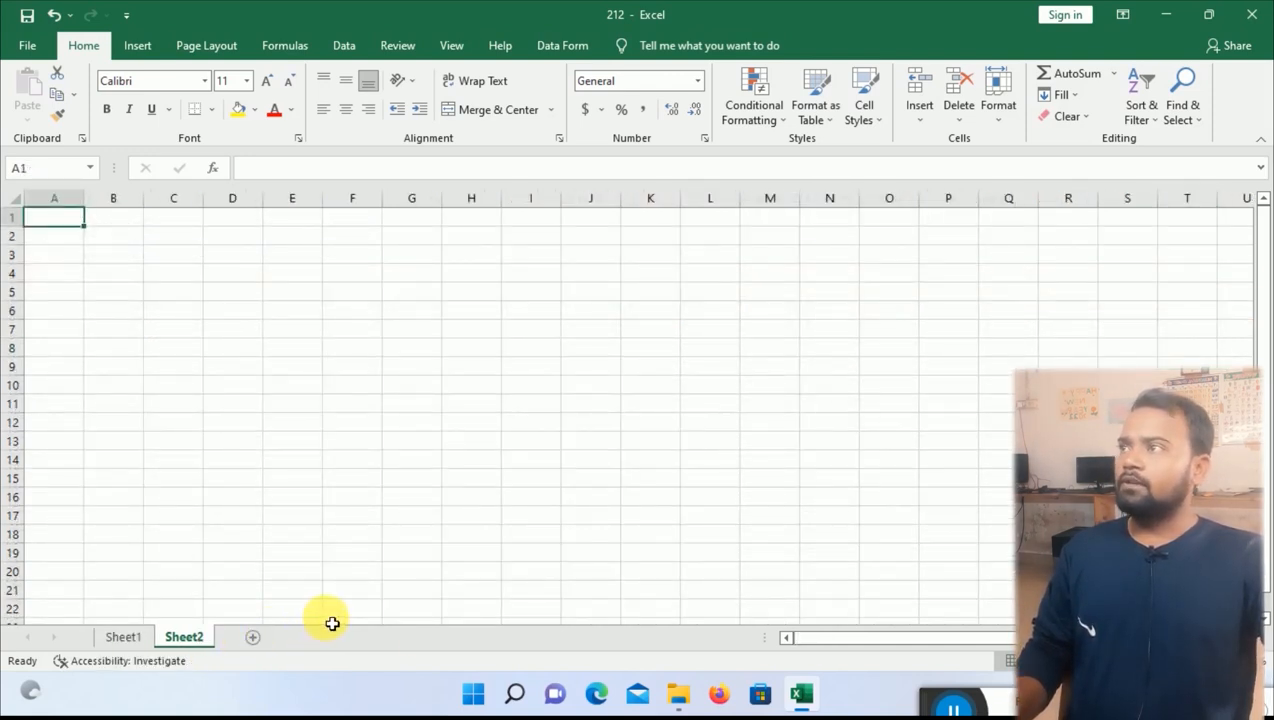
click(123, 637)
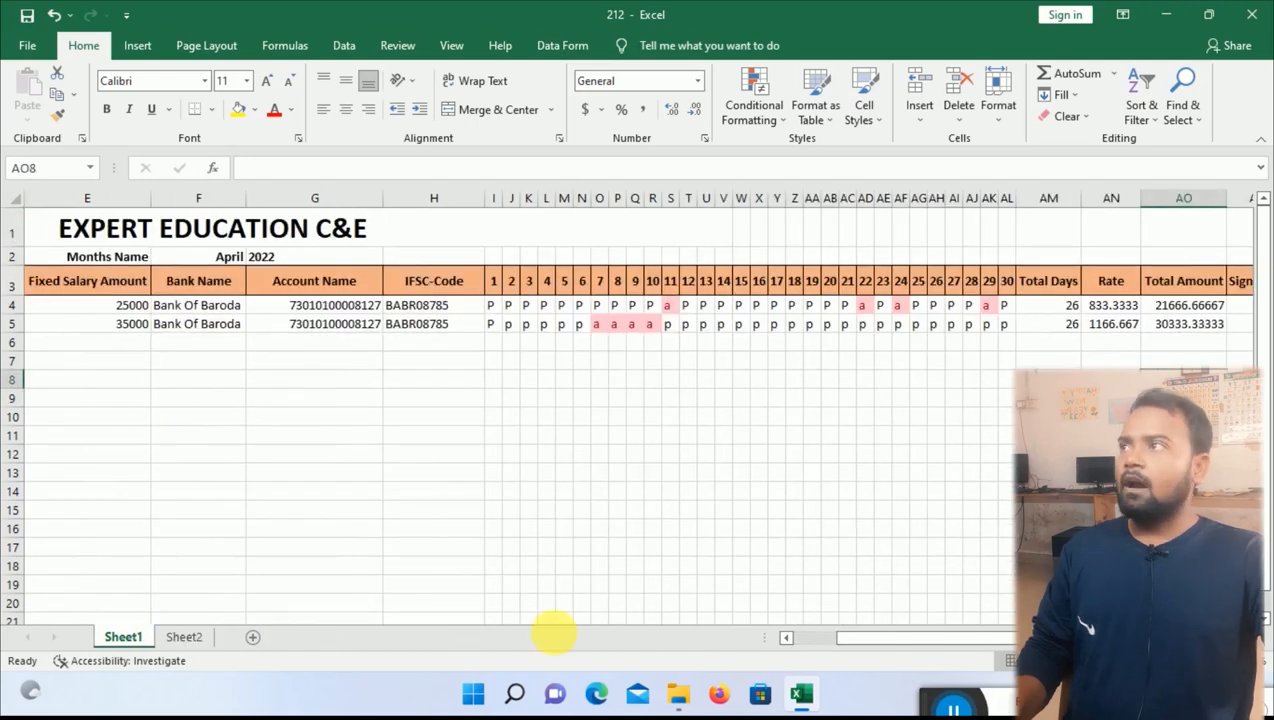
drag(853, 640, 710, 643)
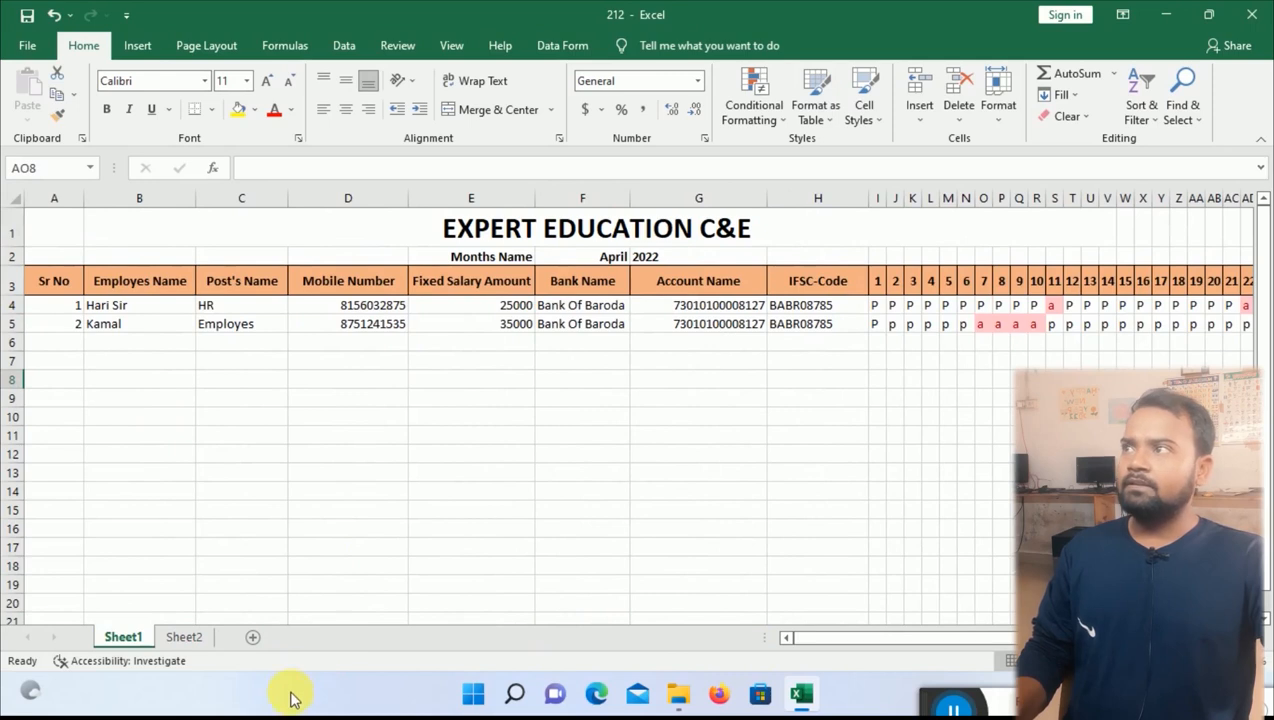
click(181, 638)
click(57, 274)
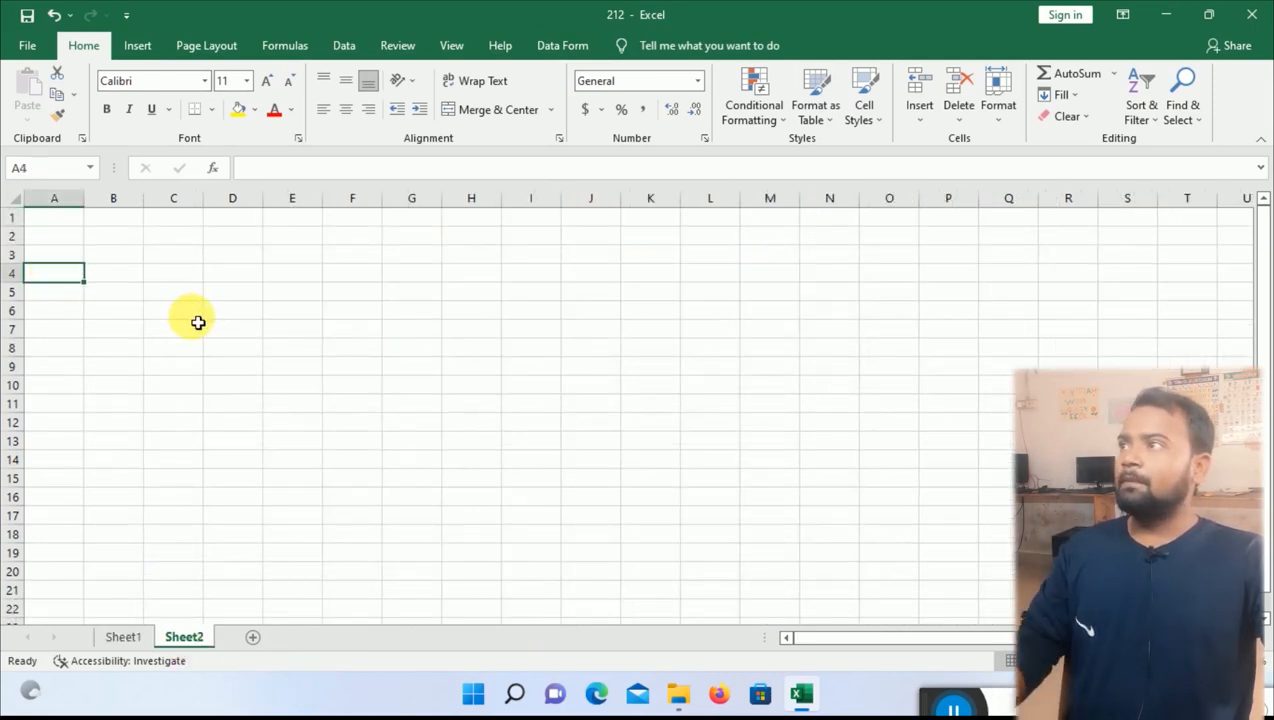
text(Sr No)
key(Tab)
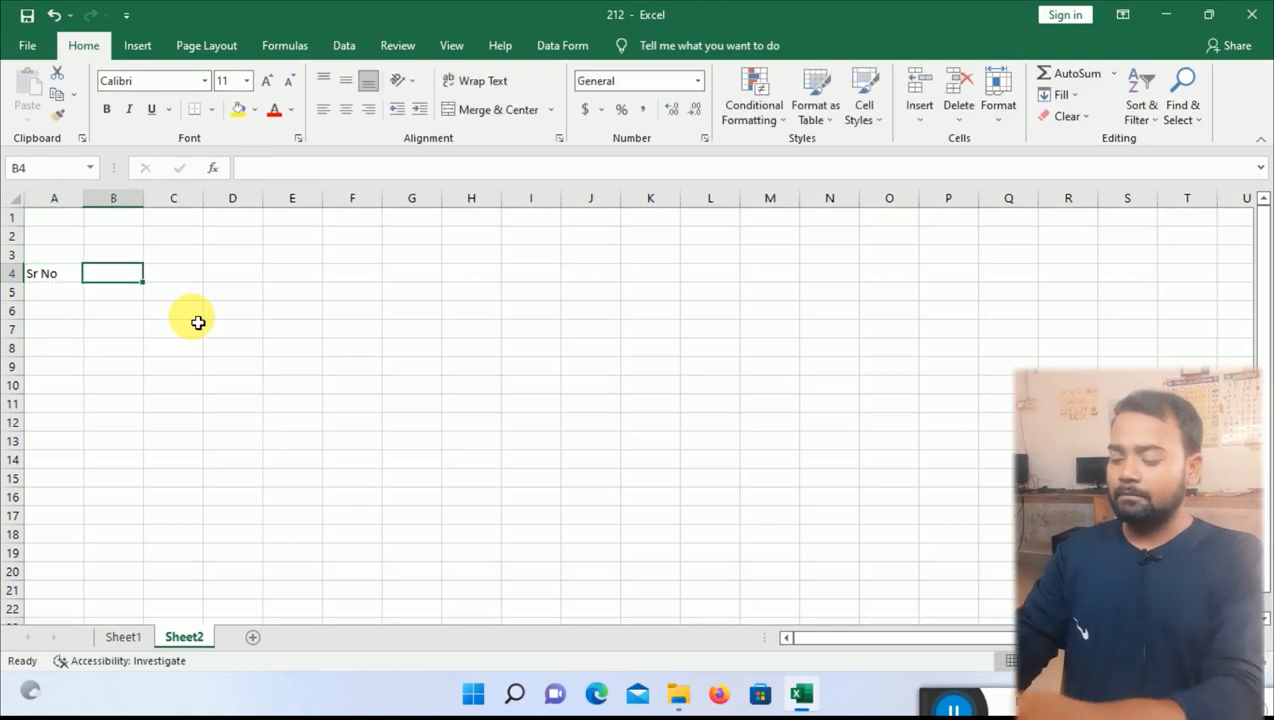
text(Emplo)
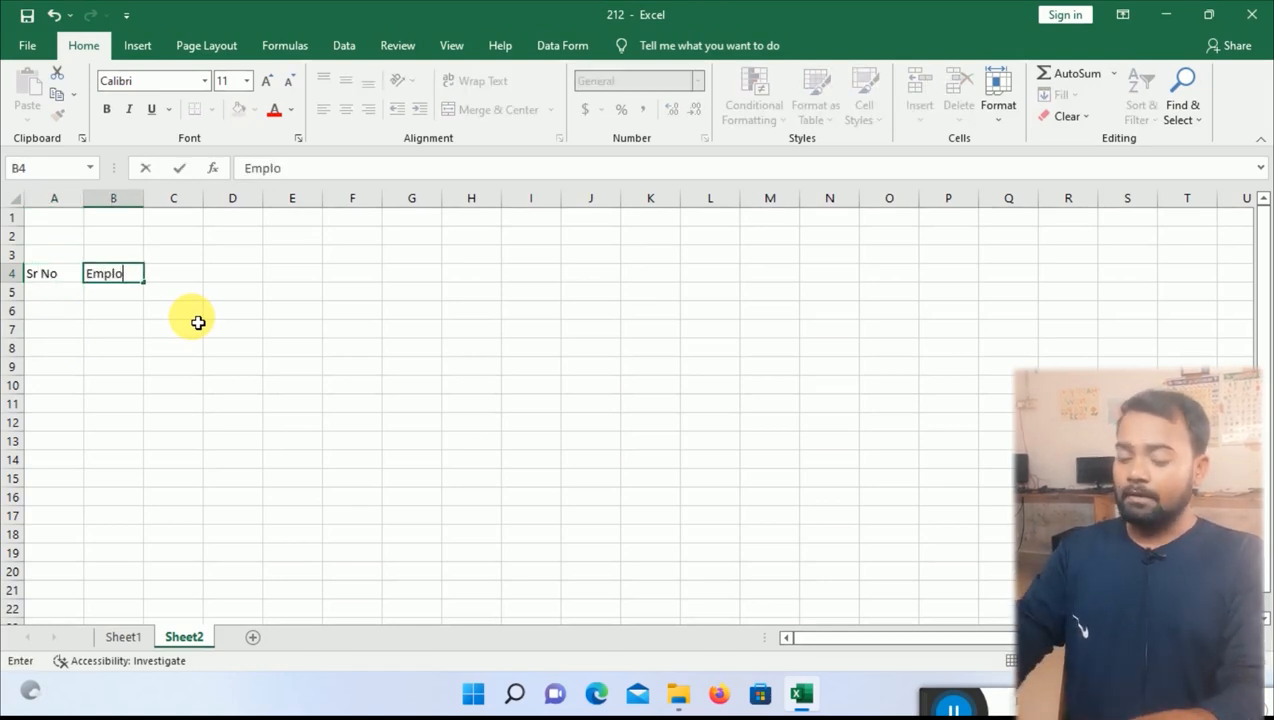
text(yes Name)
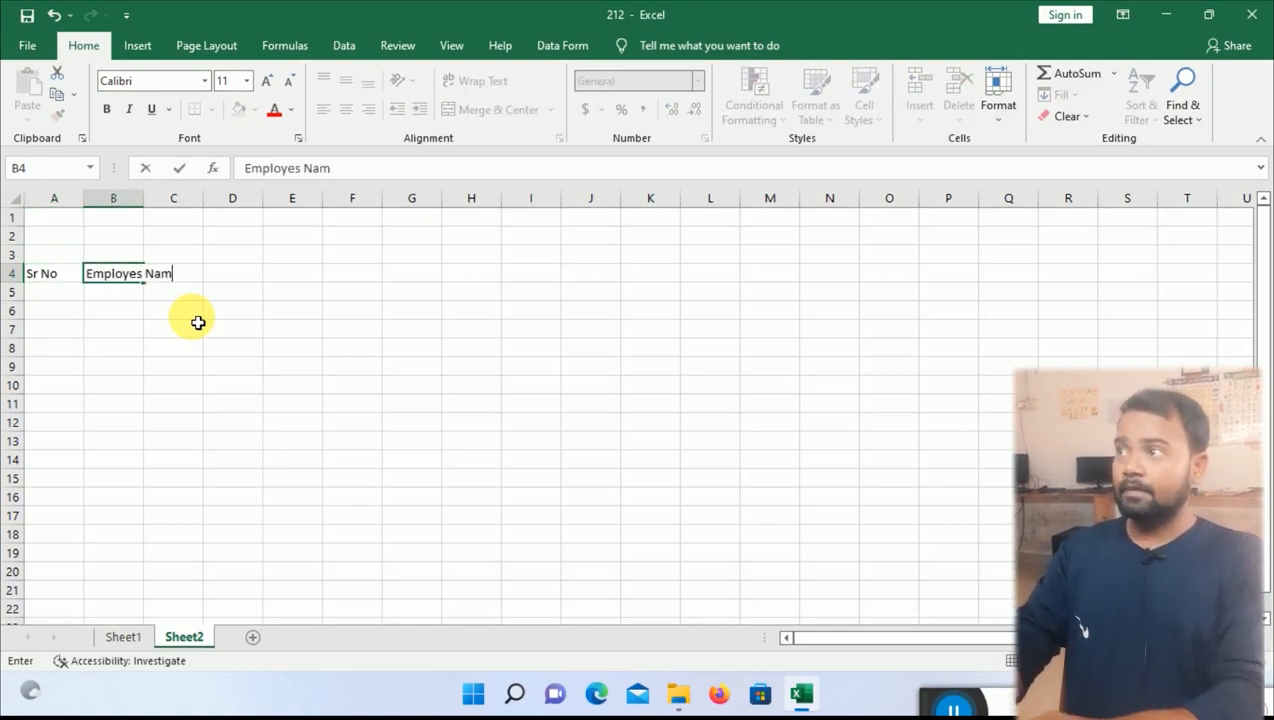
key(Return)
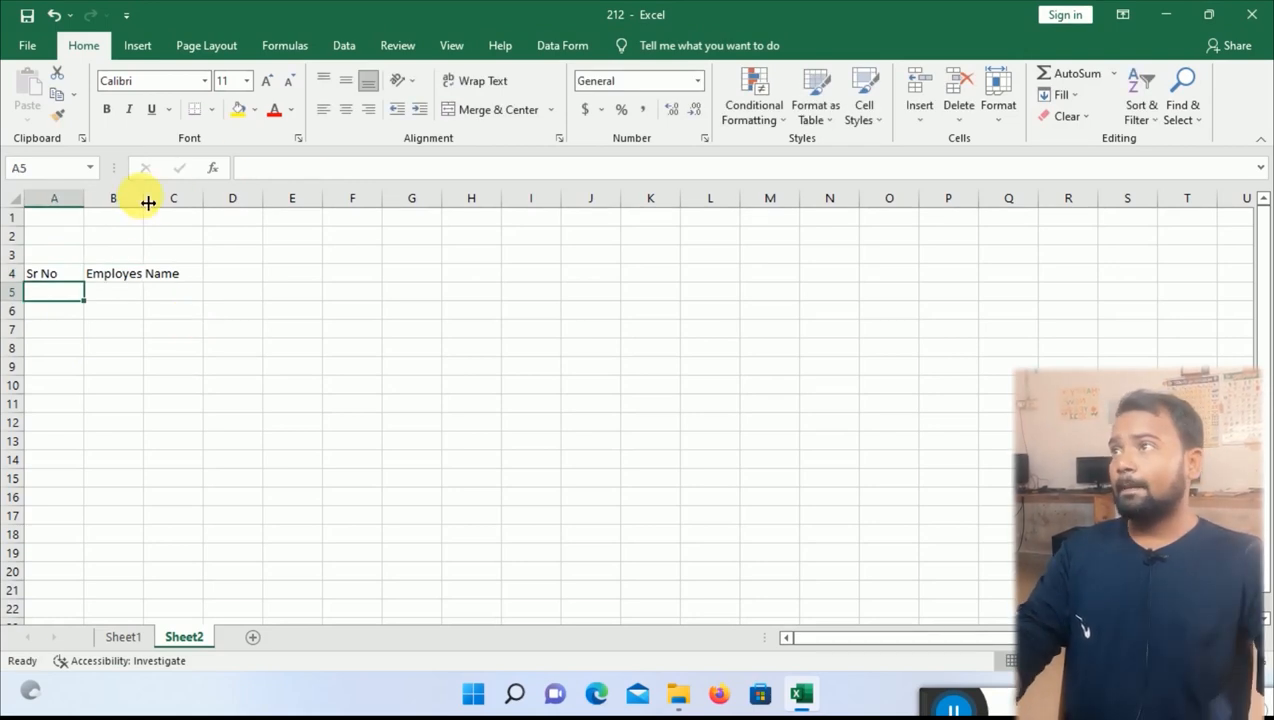
drag(145, 198, 193, 198)
key(alt+Tab)
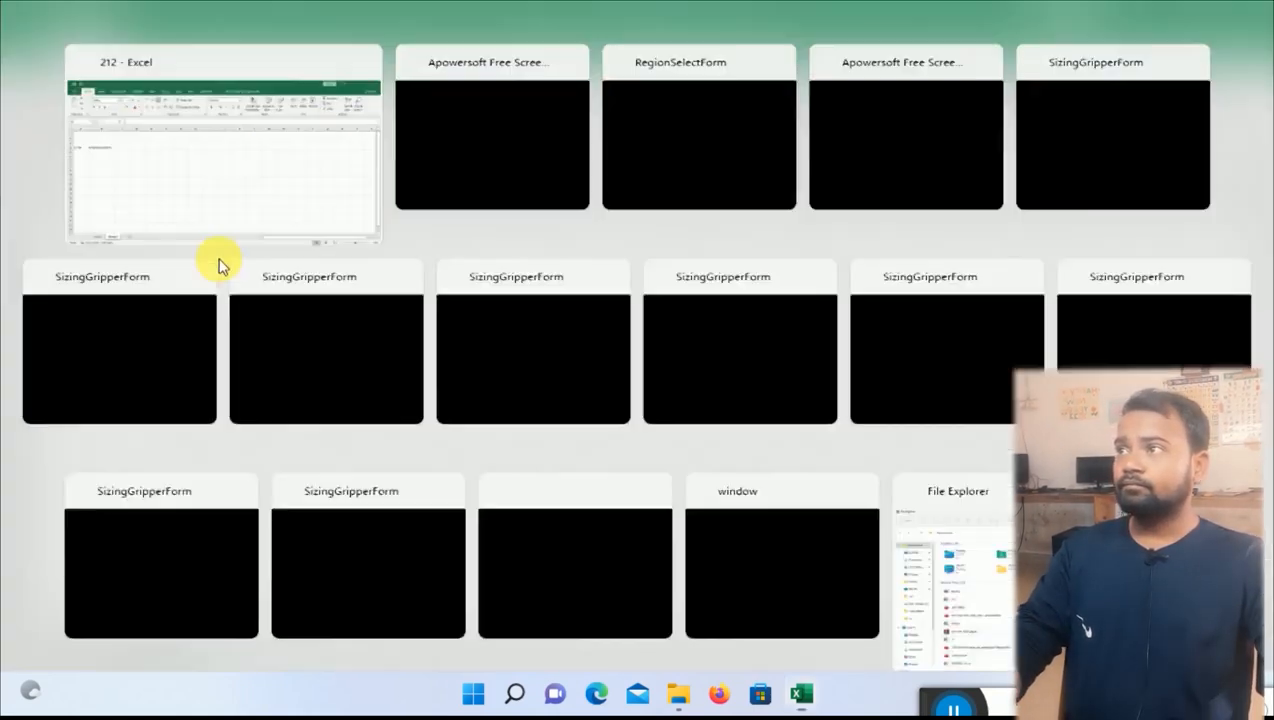
Add Post's Name and Mobile Number headings in C4 and D4, widening both columns to fit.
click(124, 634)
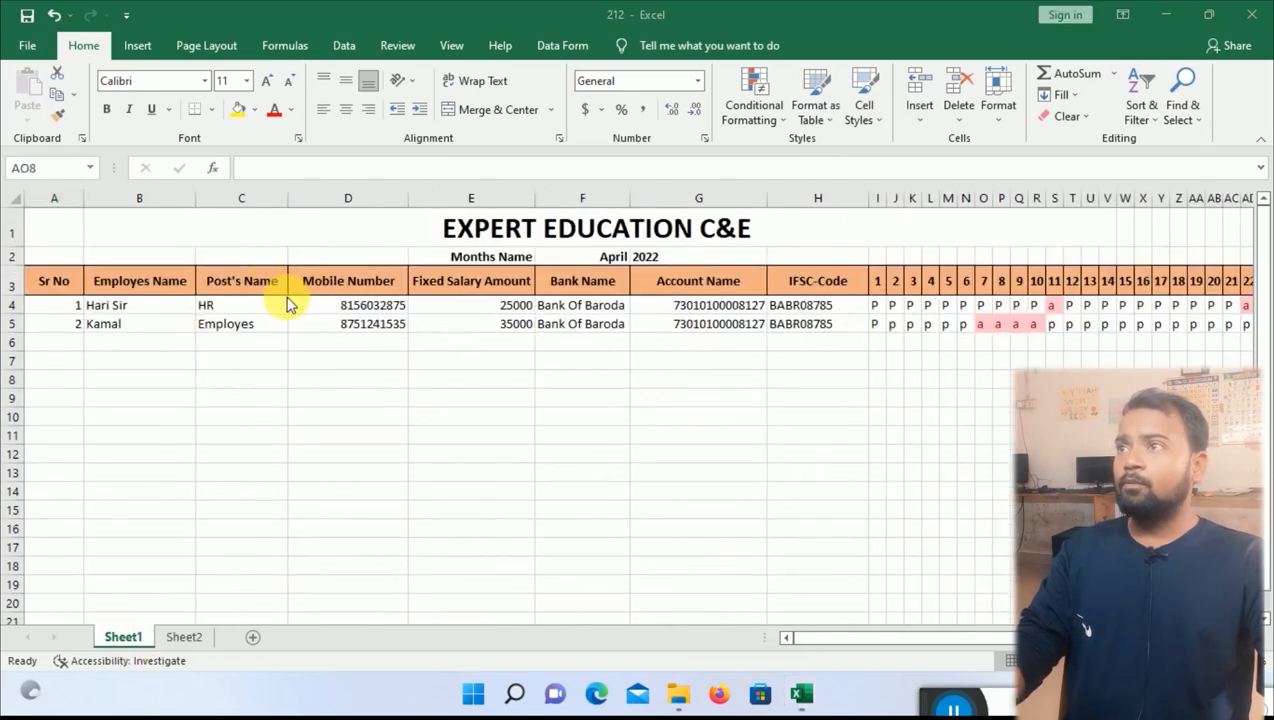
click(183, 636)
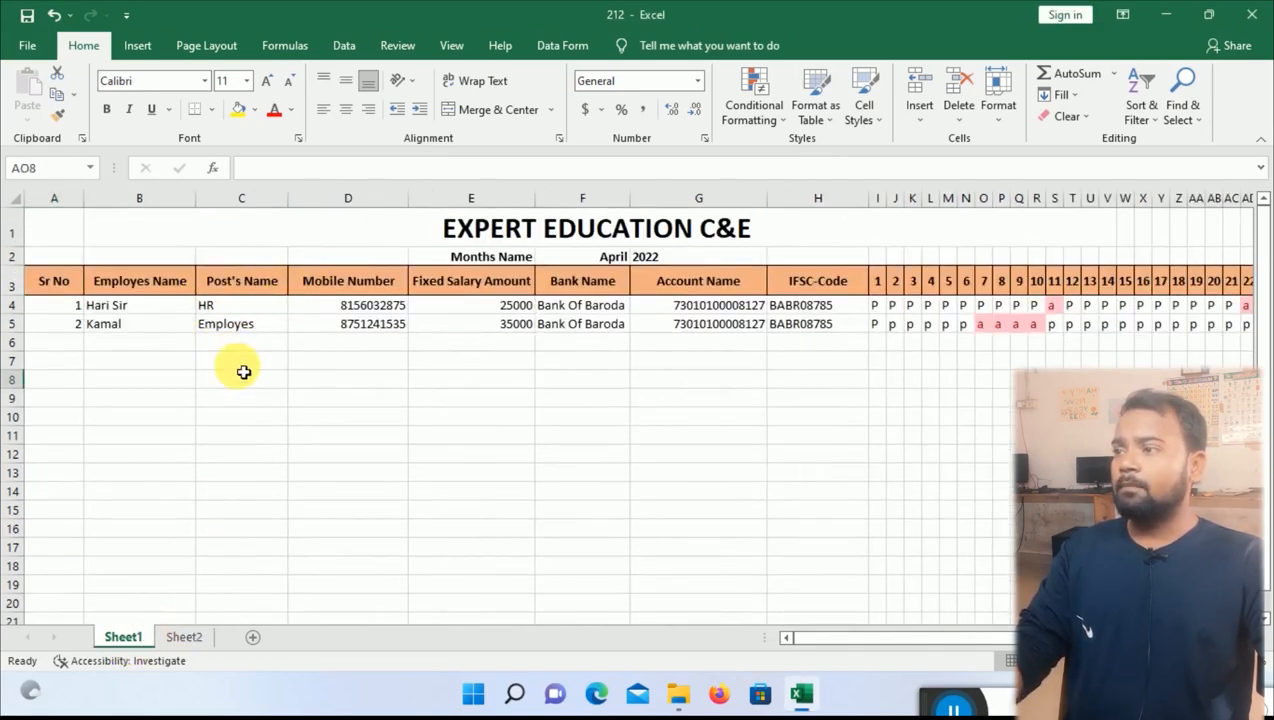
click(180, 642)
click(222, 276)
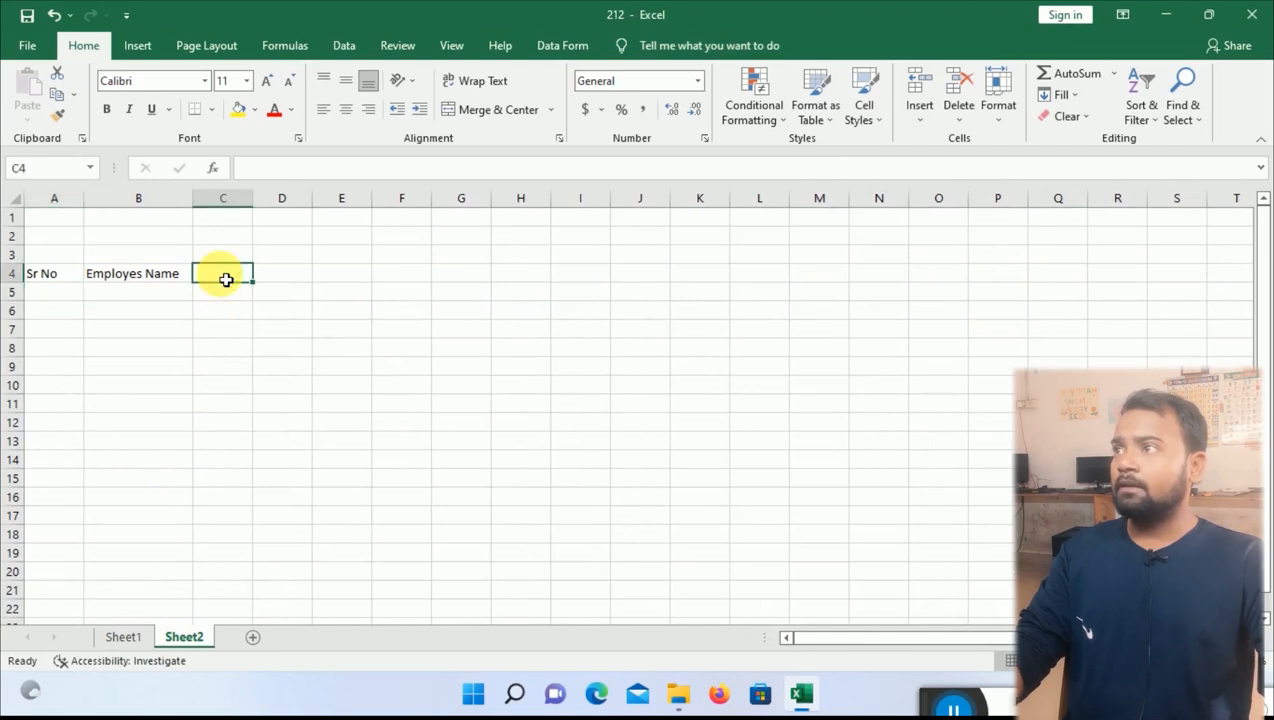
text(Post)
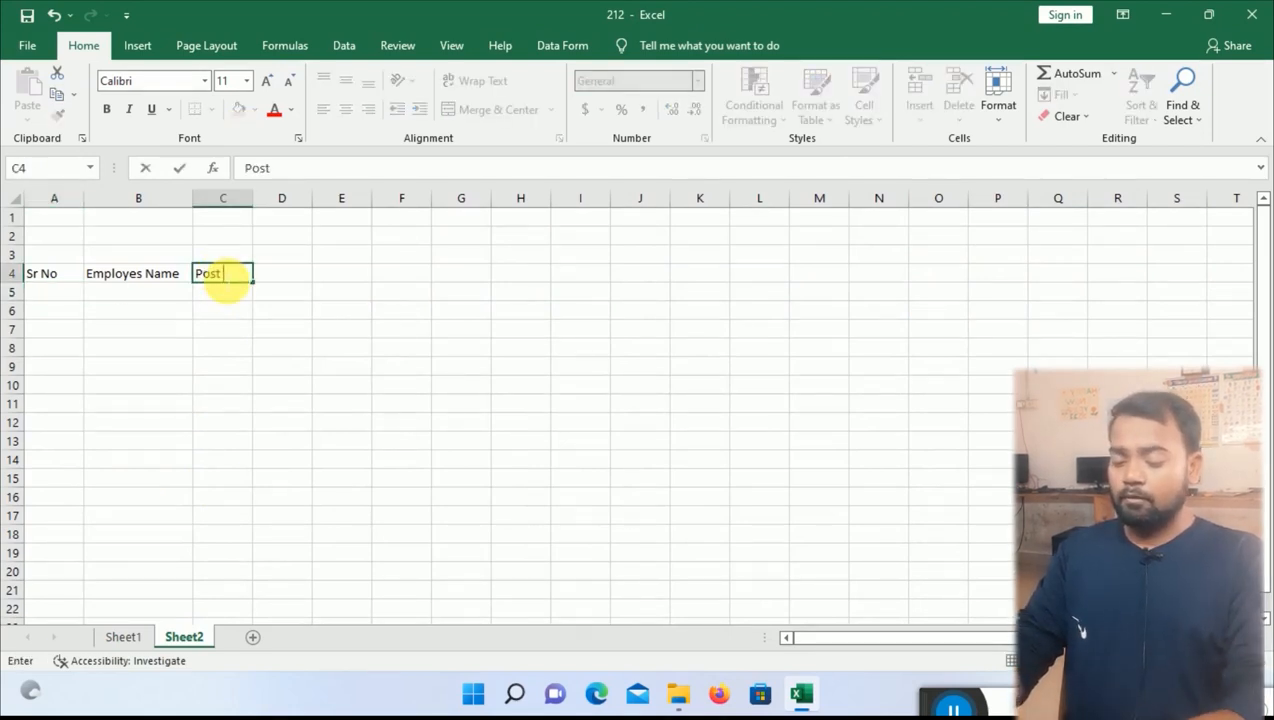
text('s Name)
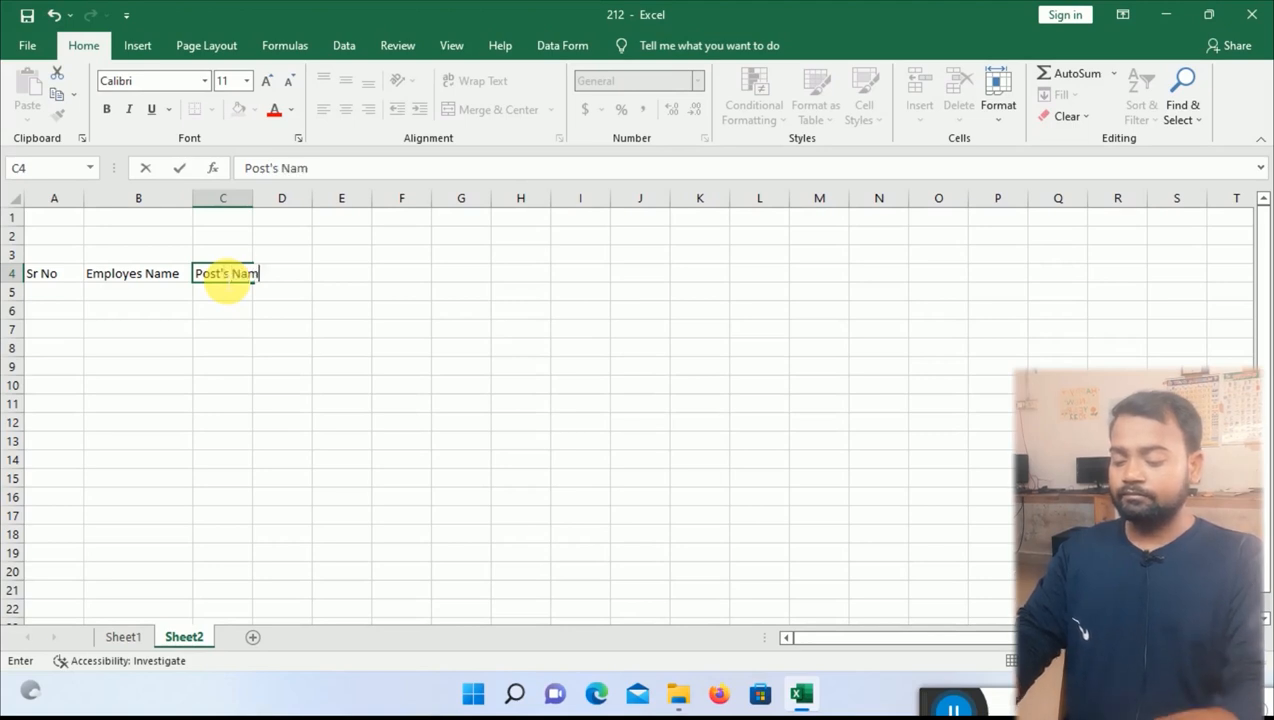
key(Return)
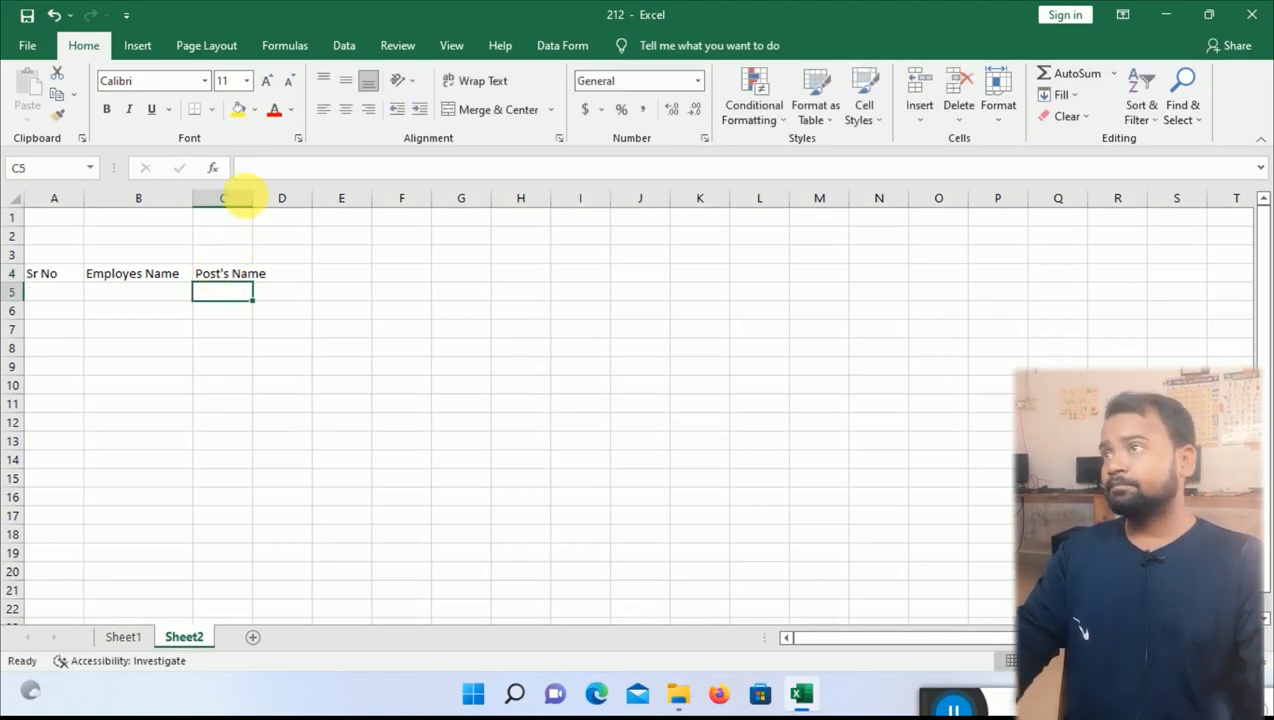
double_click(252, 198)
click(313, 278)
text(M)
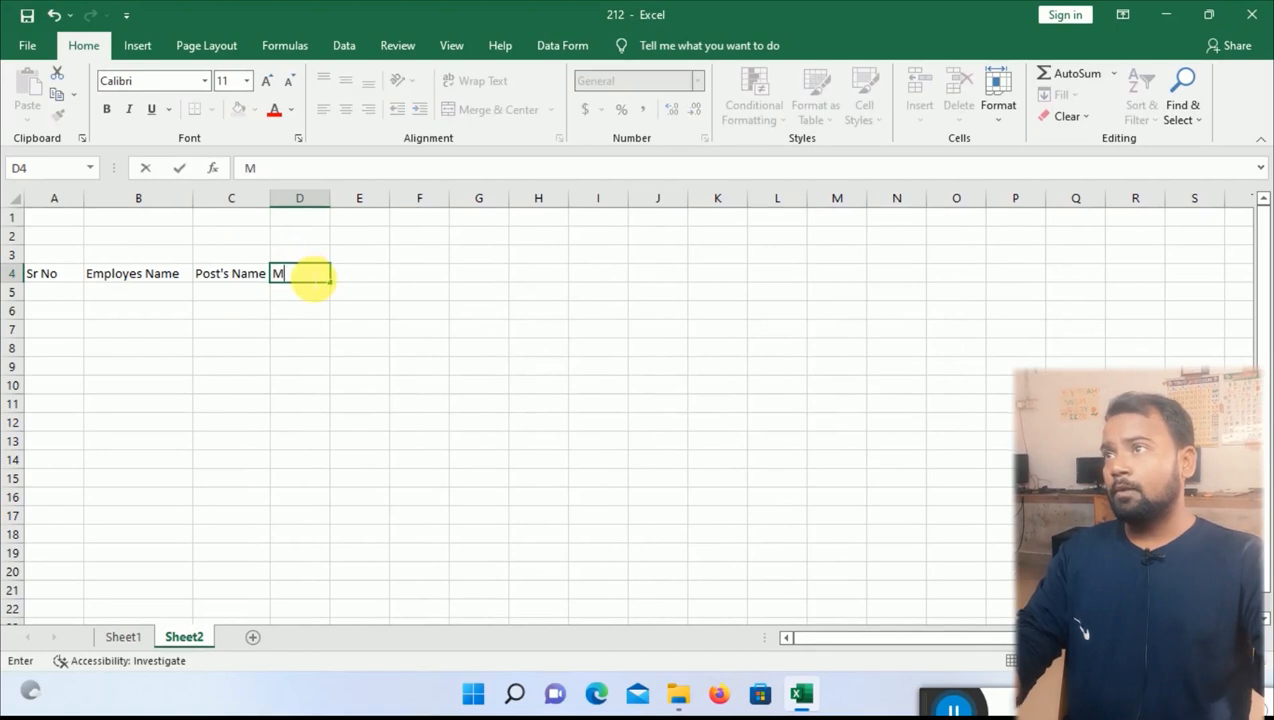
text(obile Number)
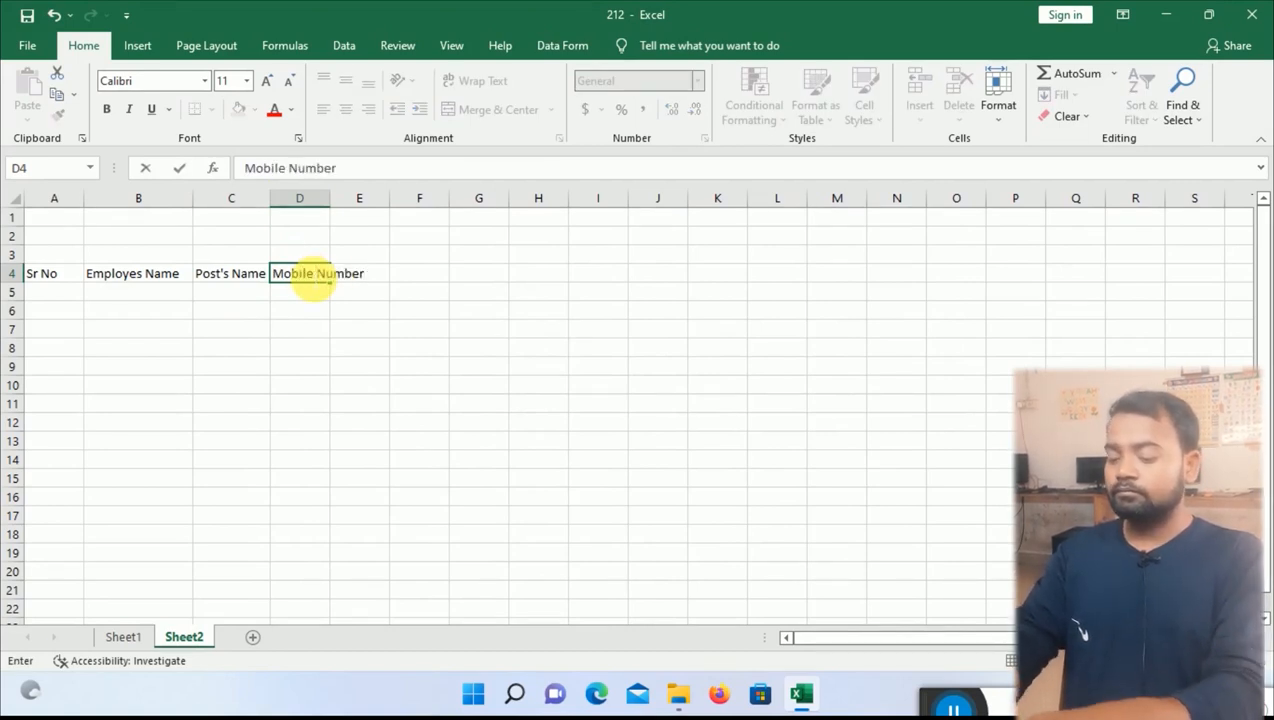
click(355, 364)
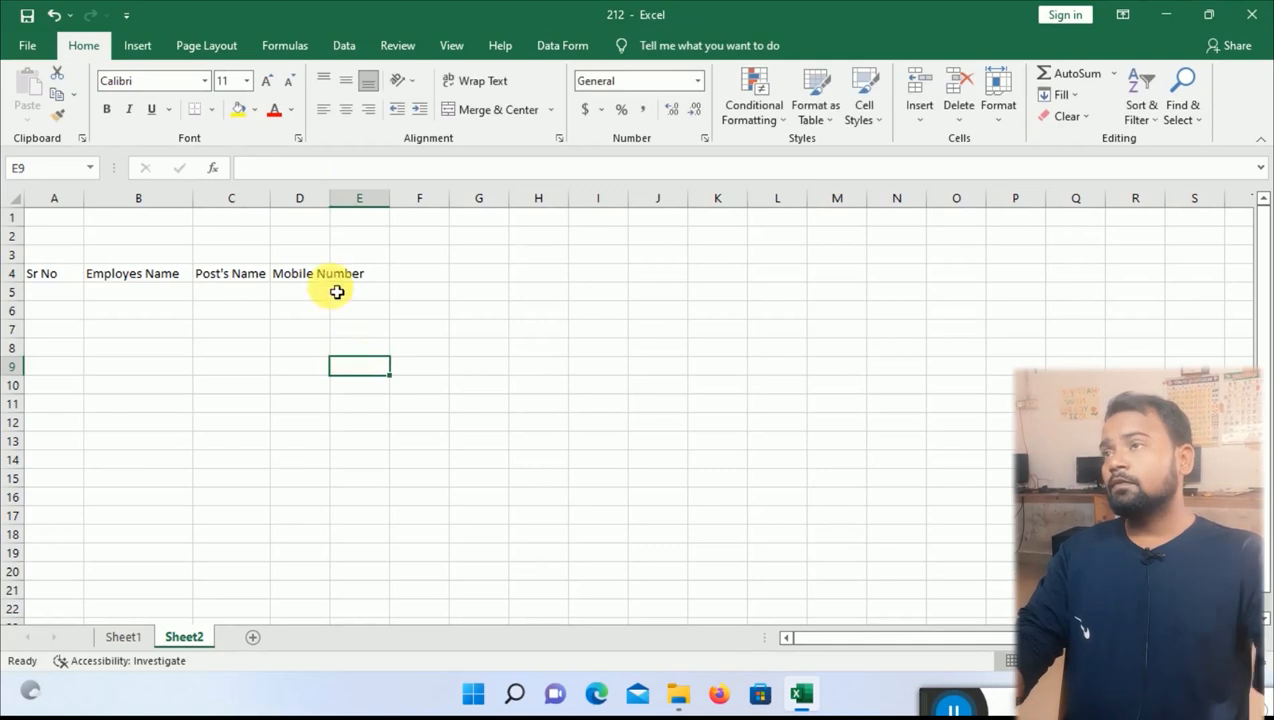
click(318, 205)
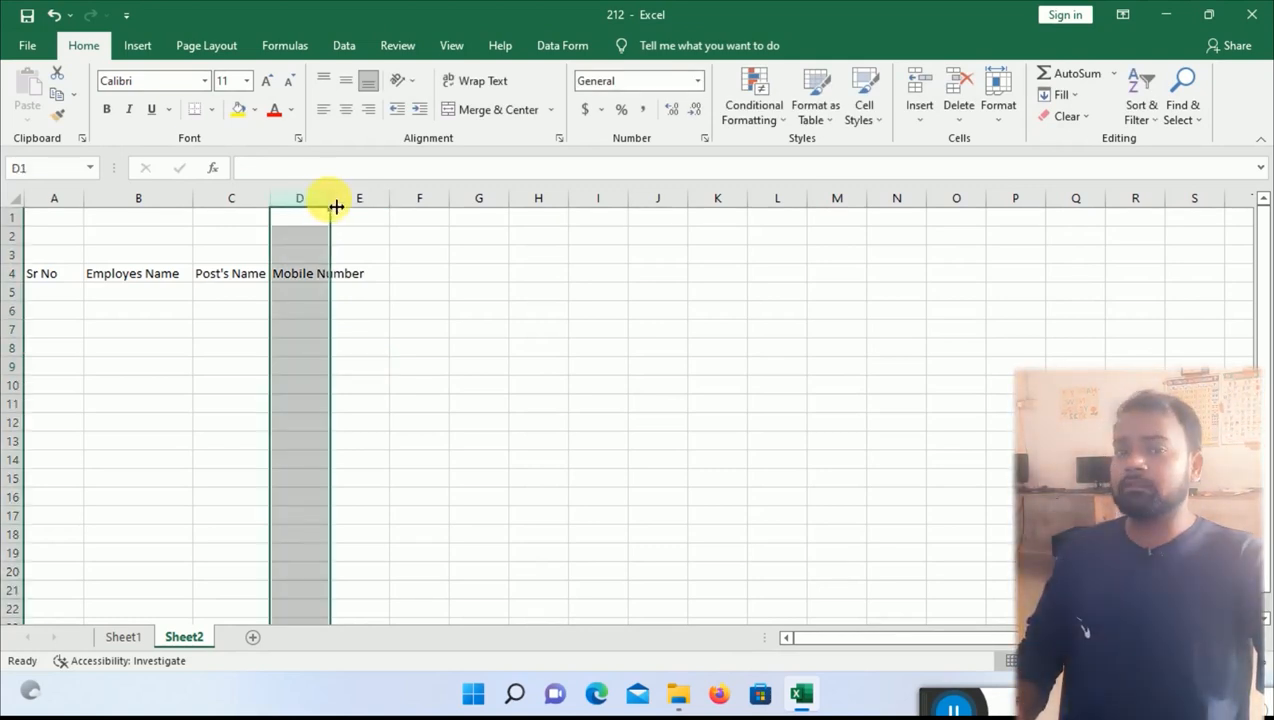
double_click(338, 209)
drag(377, 209, 389, 206)
click(441, 278)
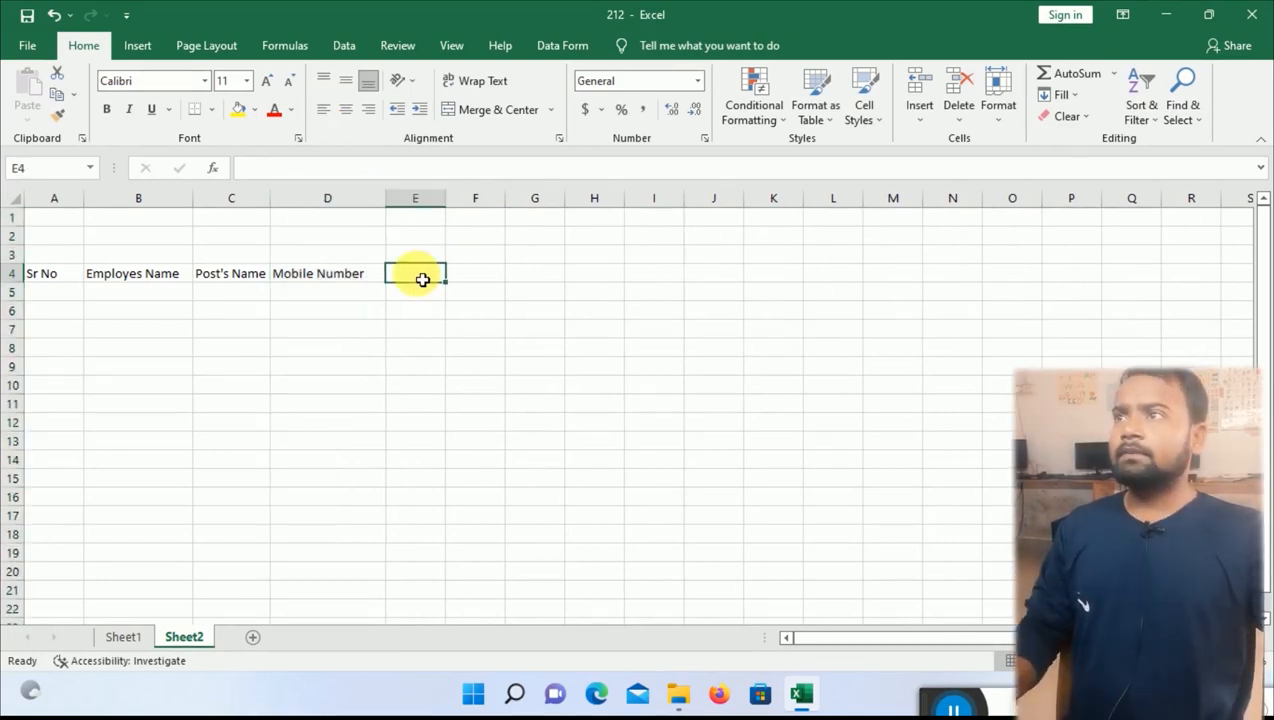
click(128, 636)
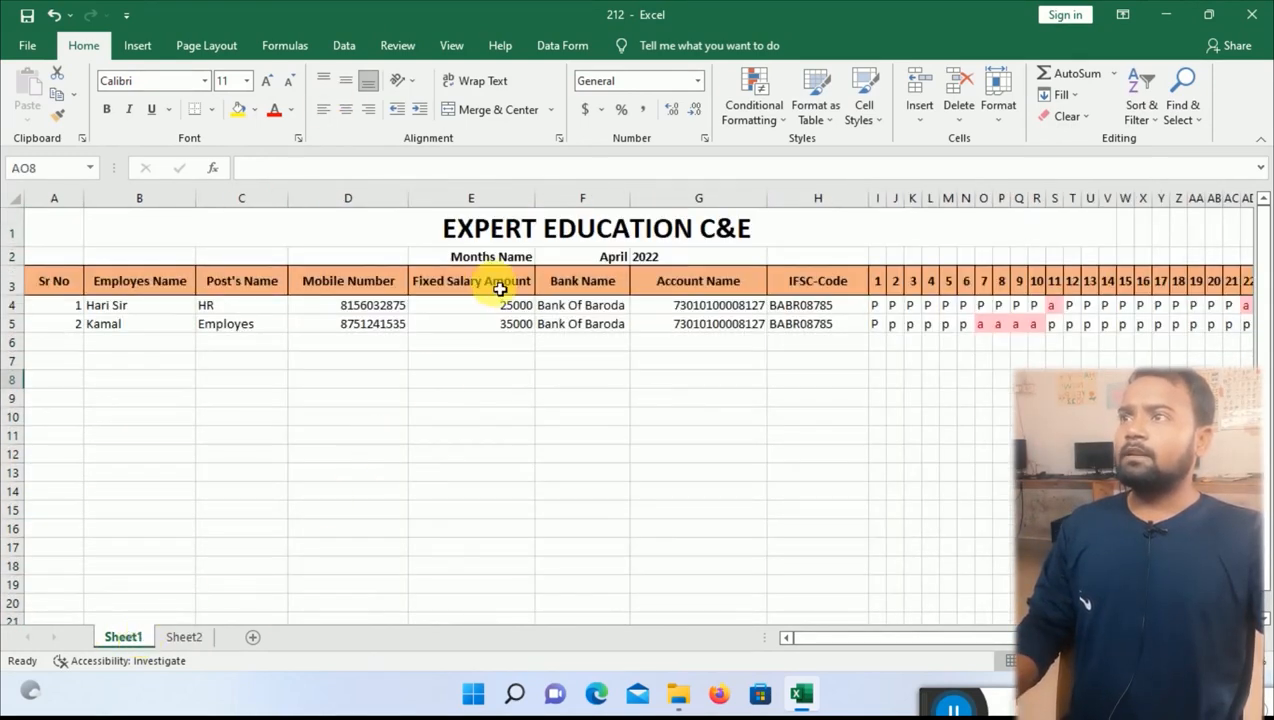
Add the Fixed Salary Amount heading in E4 and autofit column E.
click(184, 637)
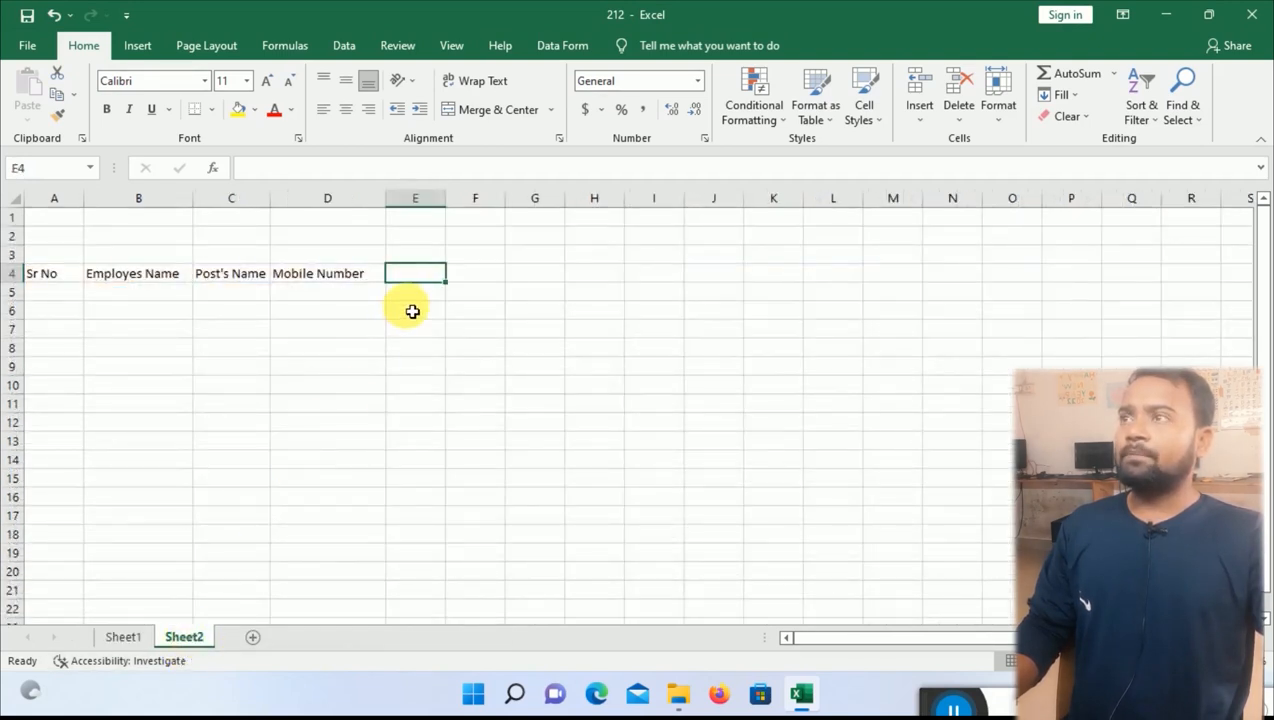
text(Fixed)
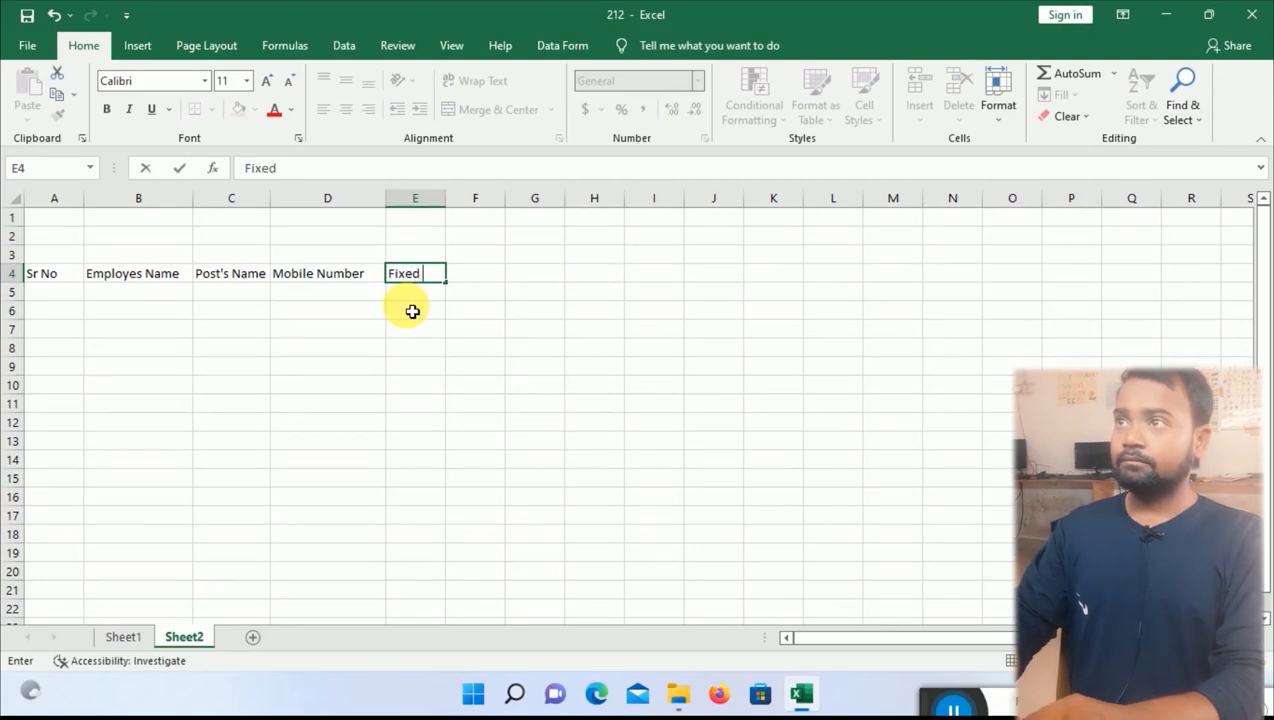
text( Sa;a)
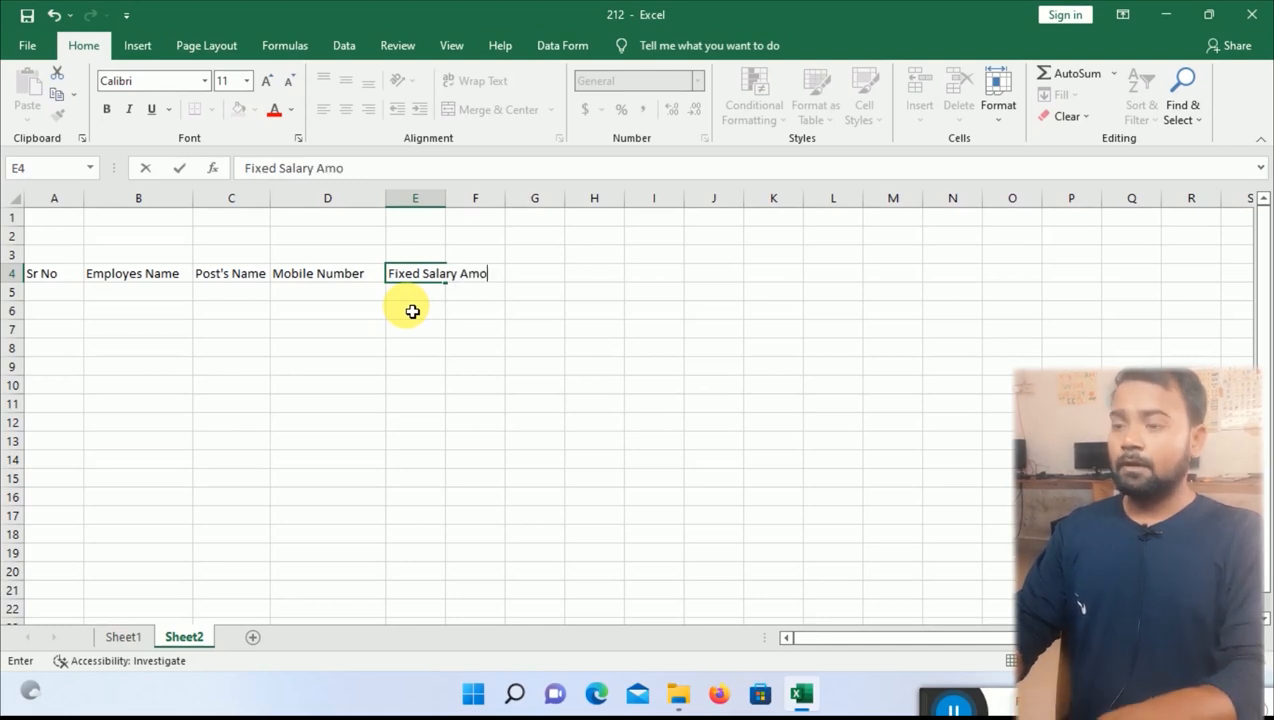
key(Return)
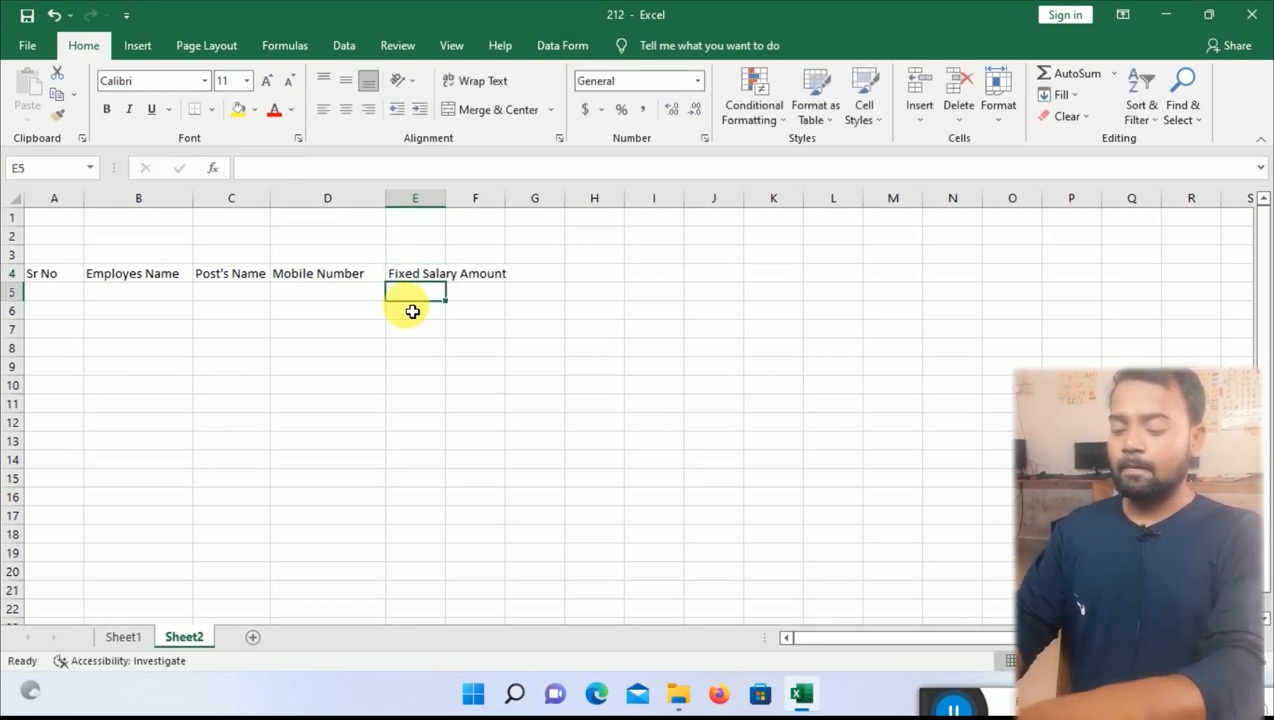
double_click(445, 199)
Add Bank Name and Account Number headings in F4 and G4, widening column F.
click(549, 276)
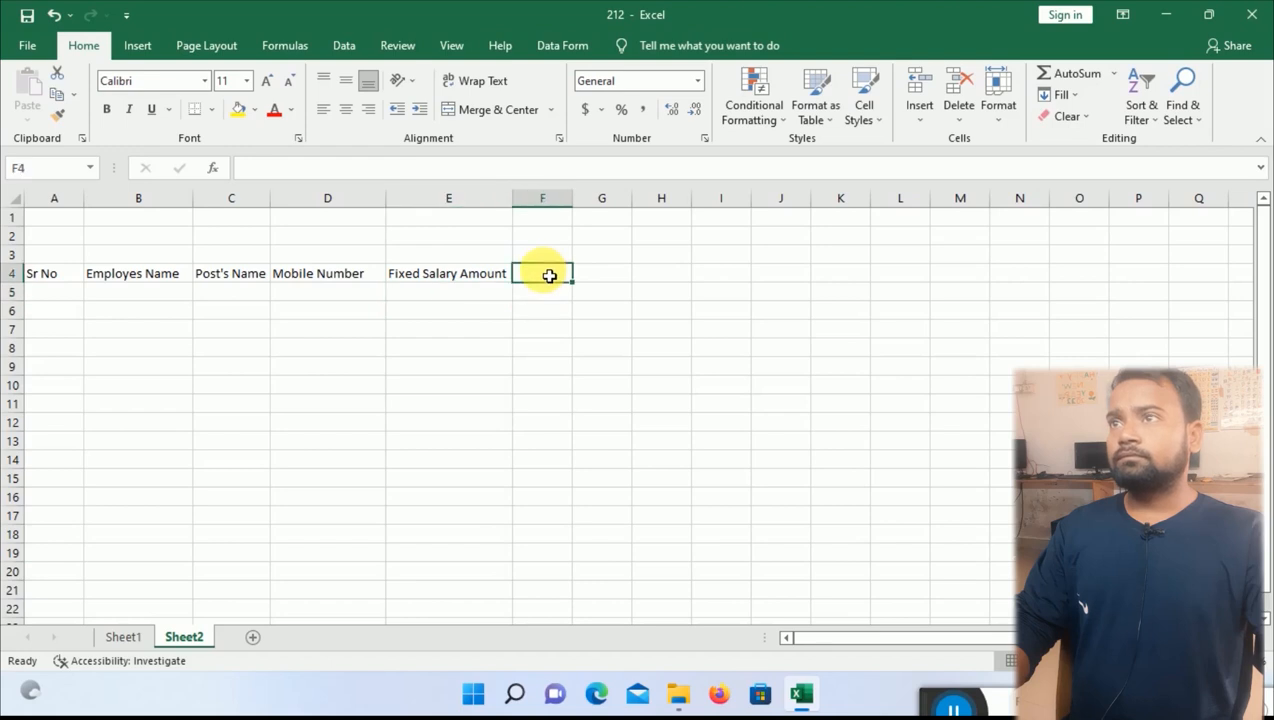
text(Bank Name)
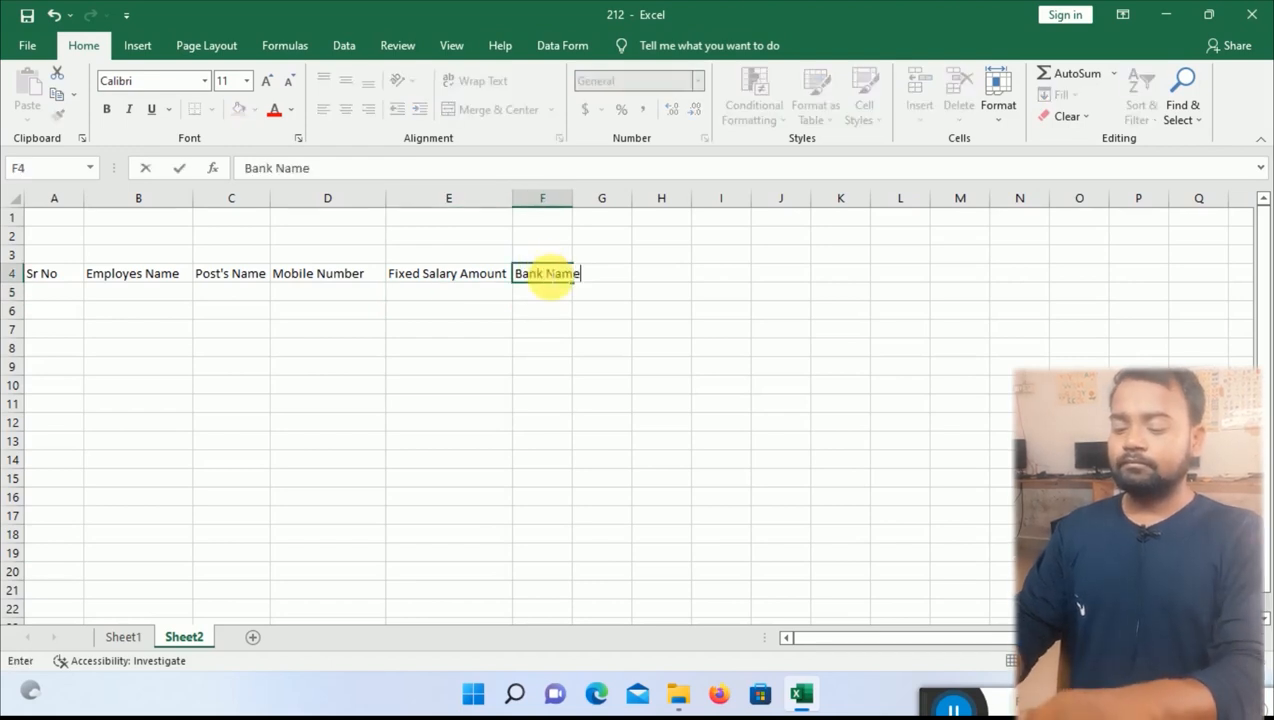
key(Tab)
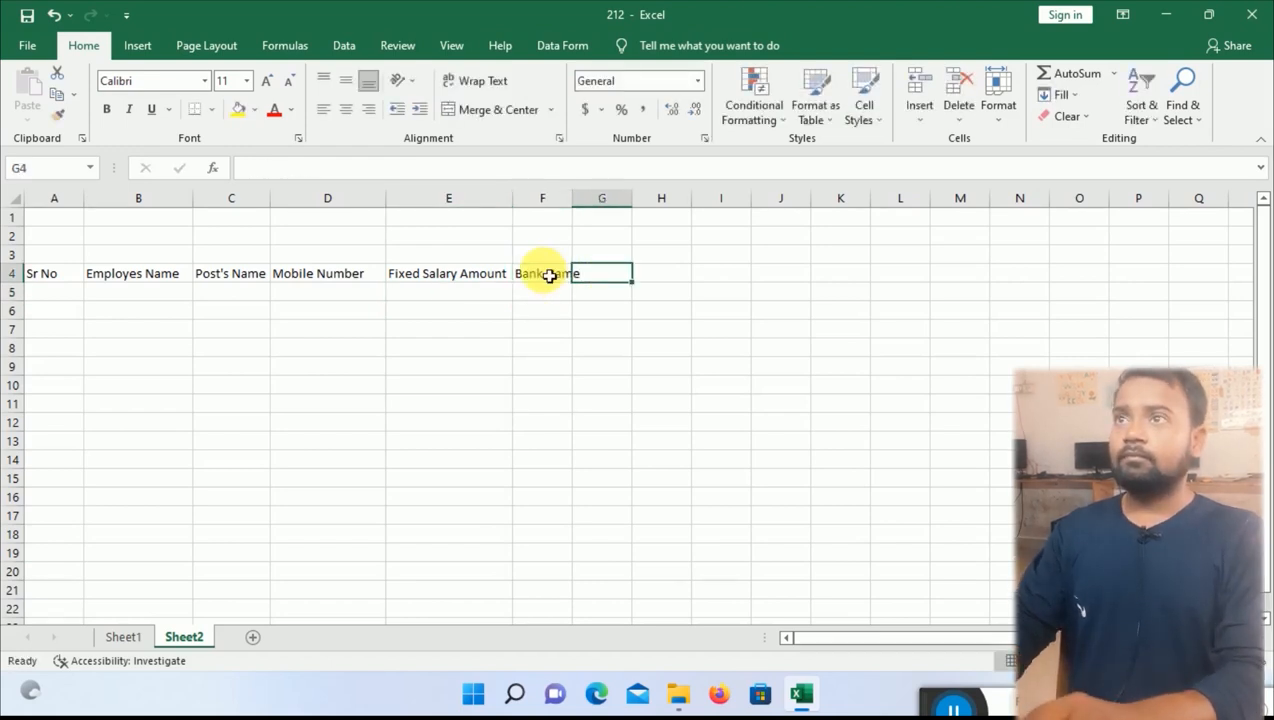
text(A)
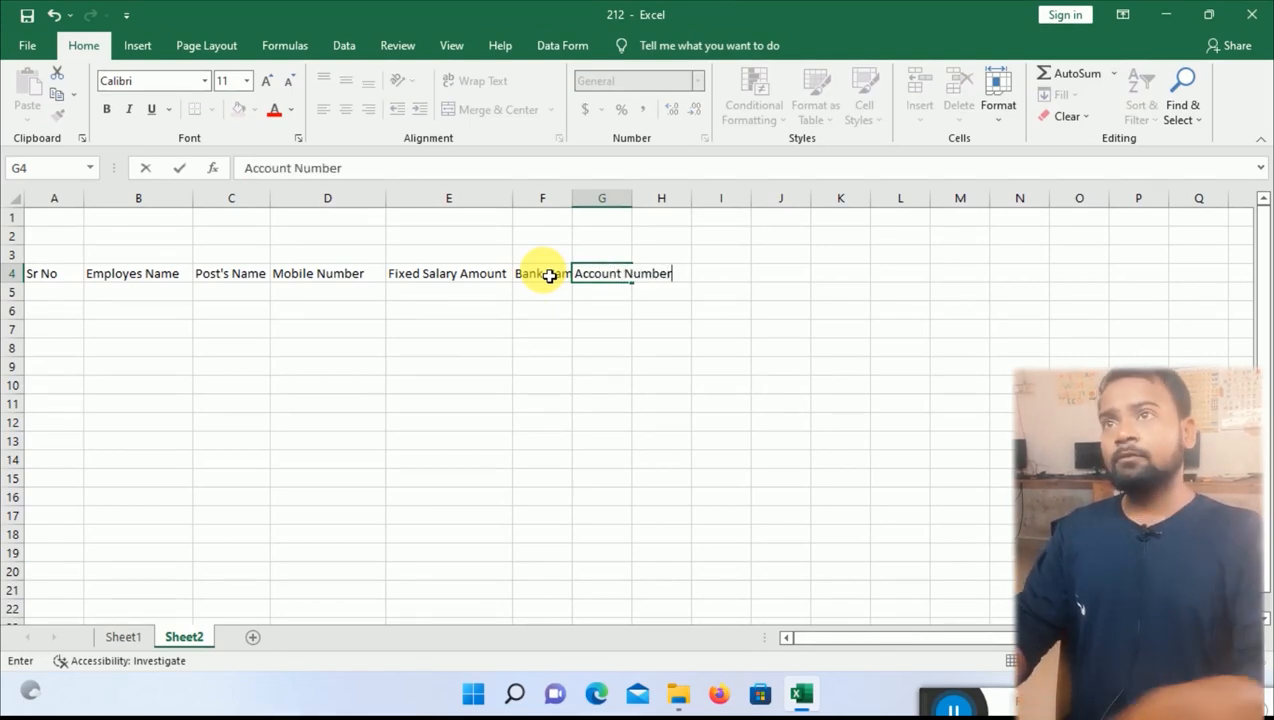
text(ccount Number)
key(Return)
click(560, 205)
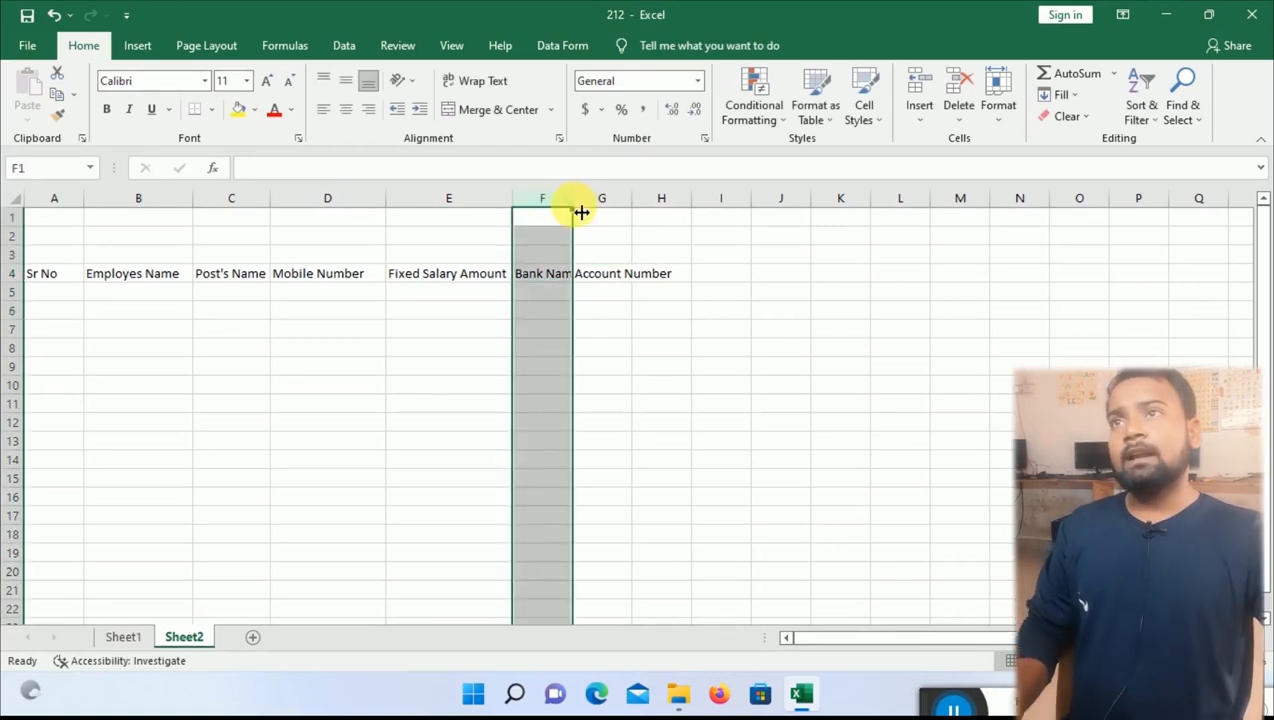
drag(576, 205, 688, 205)
click(724, 291)
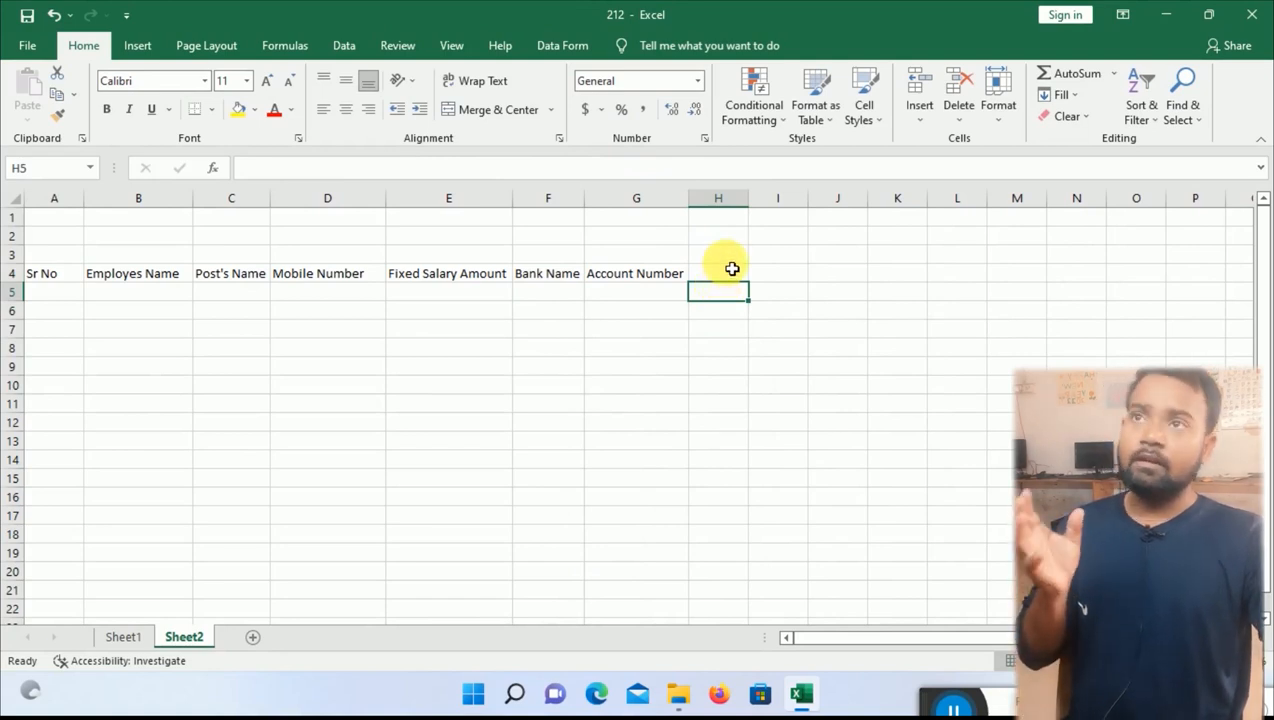
Add the IFSC Code heading in H4 and widen column H to fit it.
click(731, 276)
text(I)
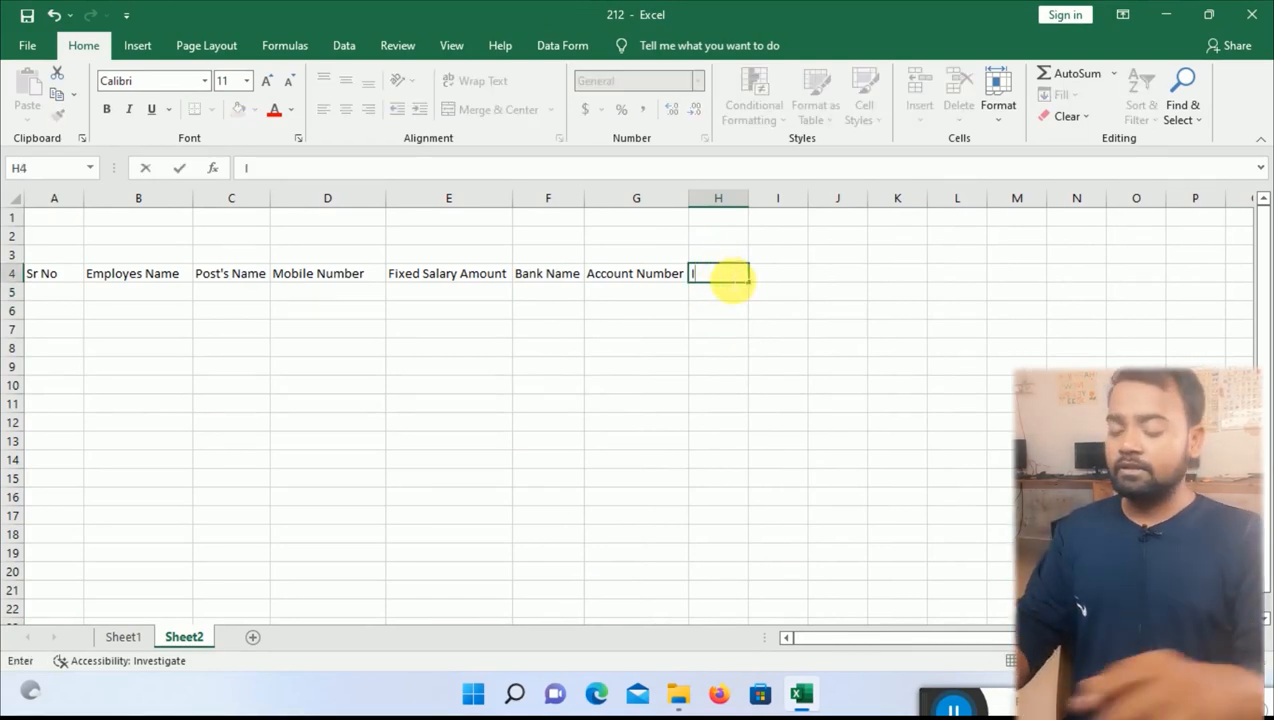
text(FSC)
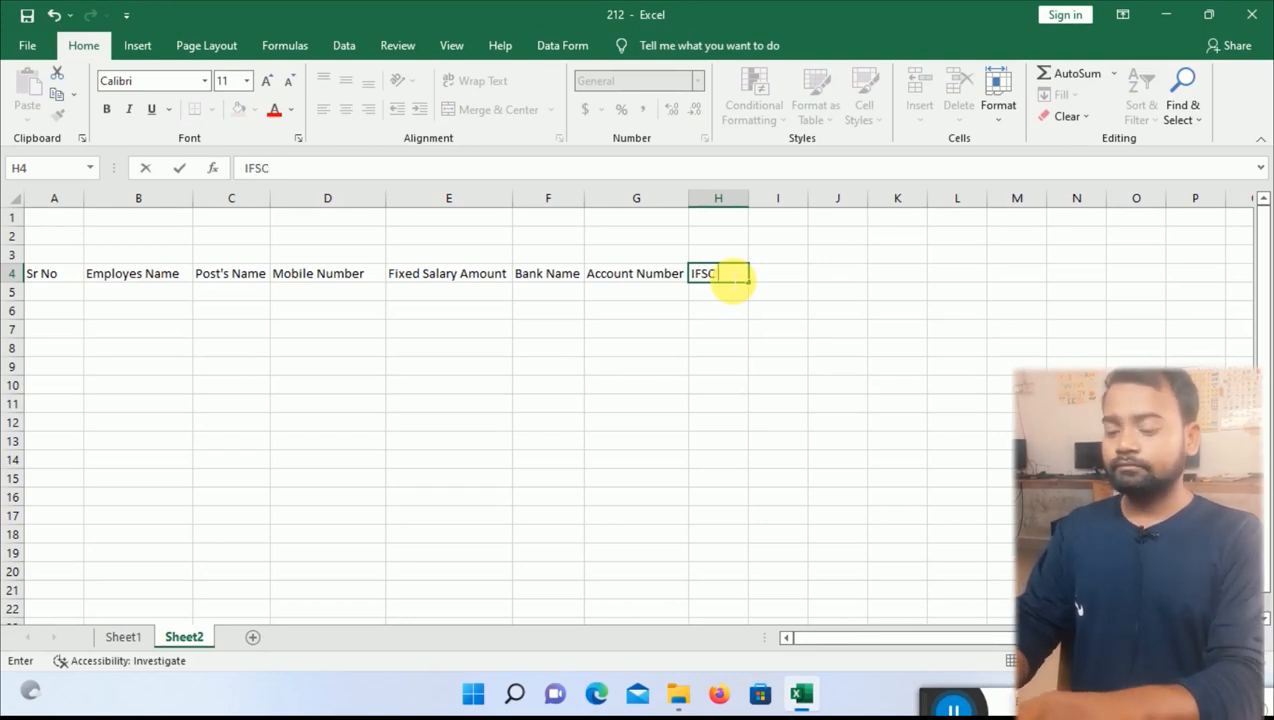
text( Code)
key(Return)
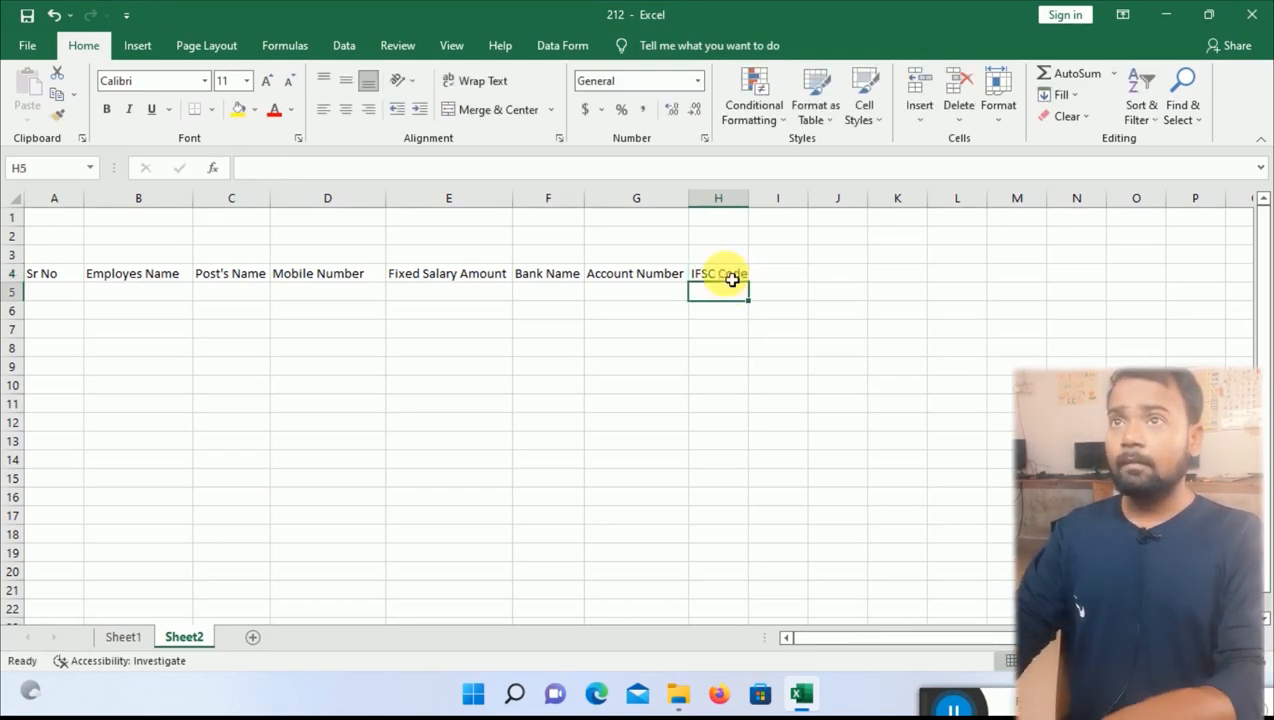
click(734, 199)
drag(748, 204, 766, 204)
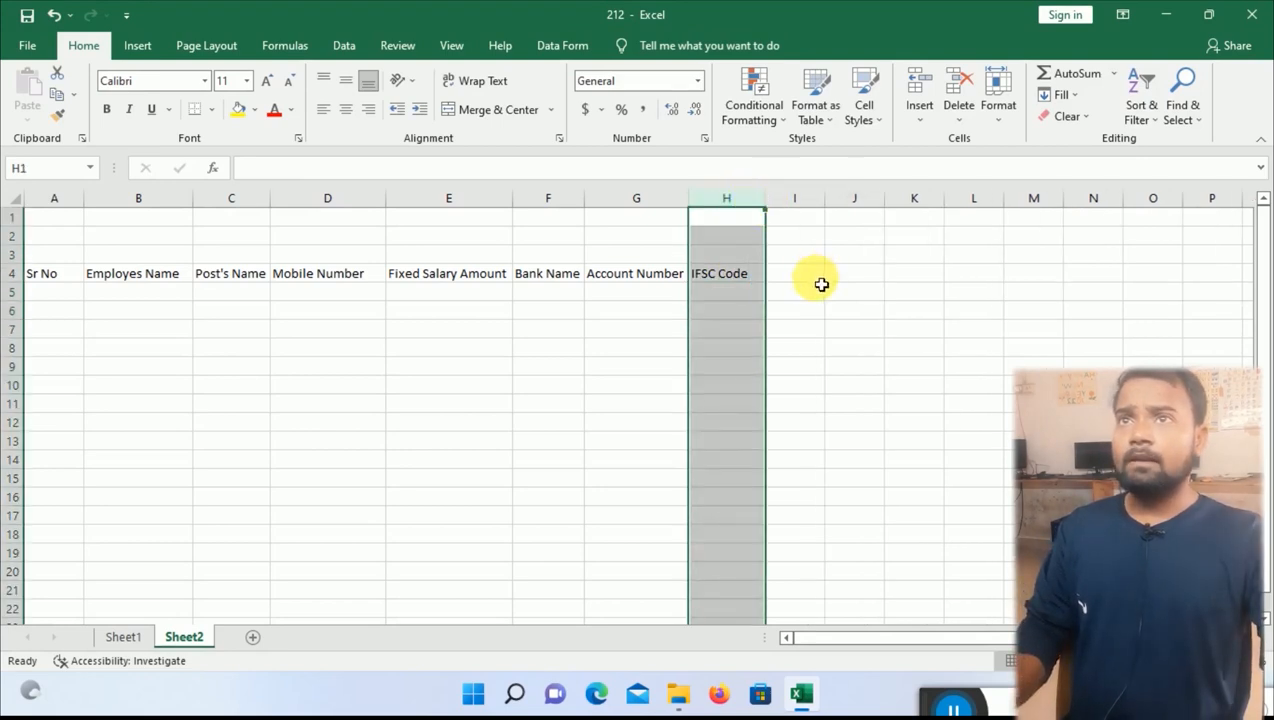
Fill day numbers 1 to 30 across I4:AL4 from a 1, 2 starting pattern.
click(122, 638)
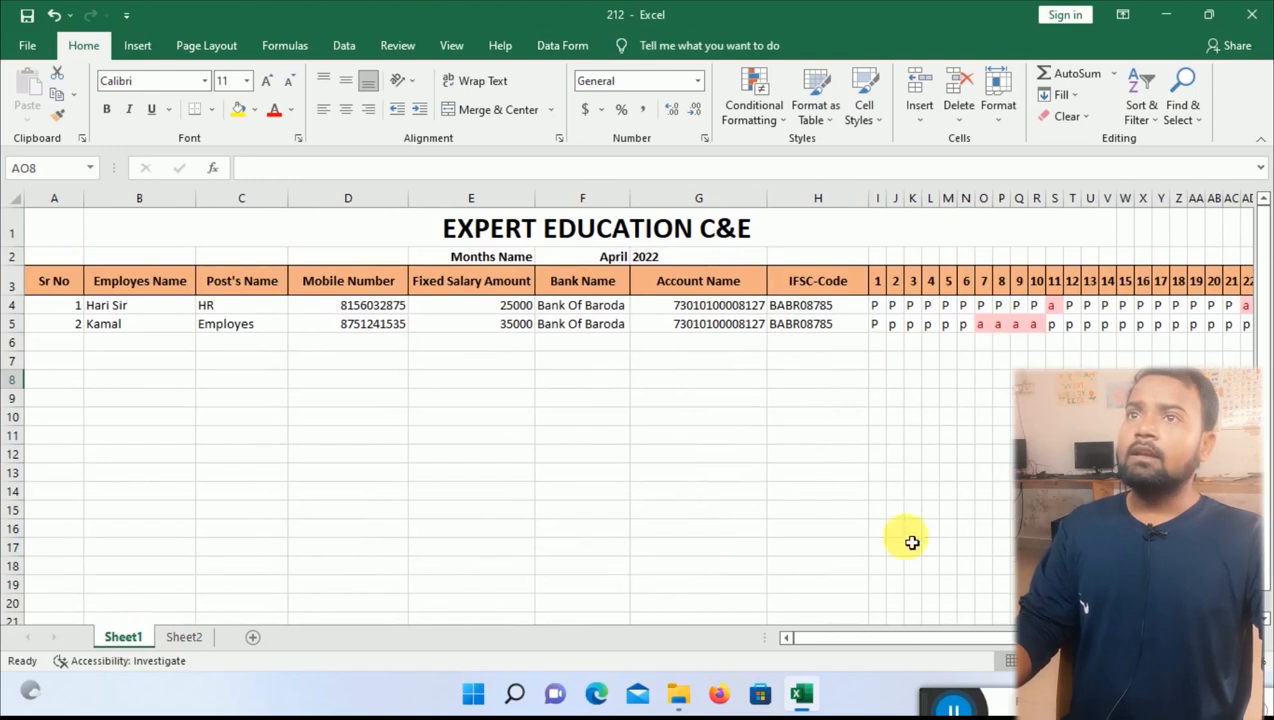
drag(904, 643, 1000, 645)
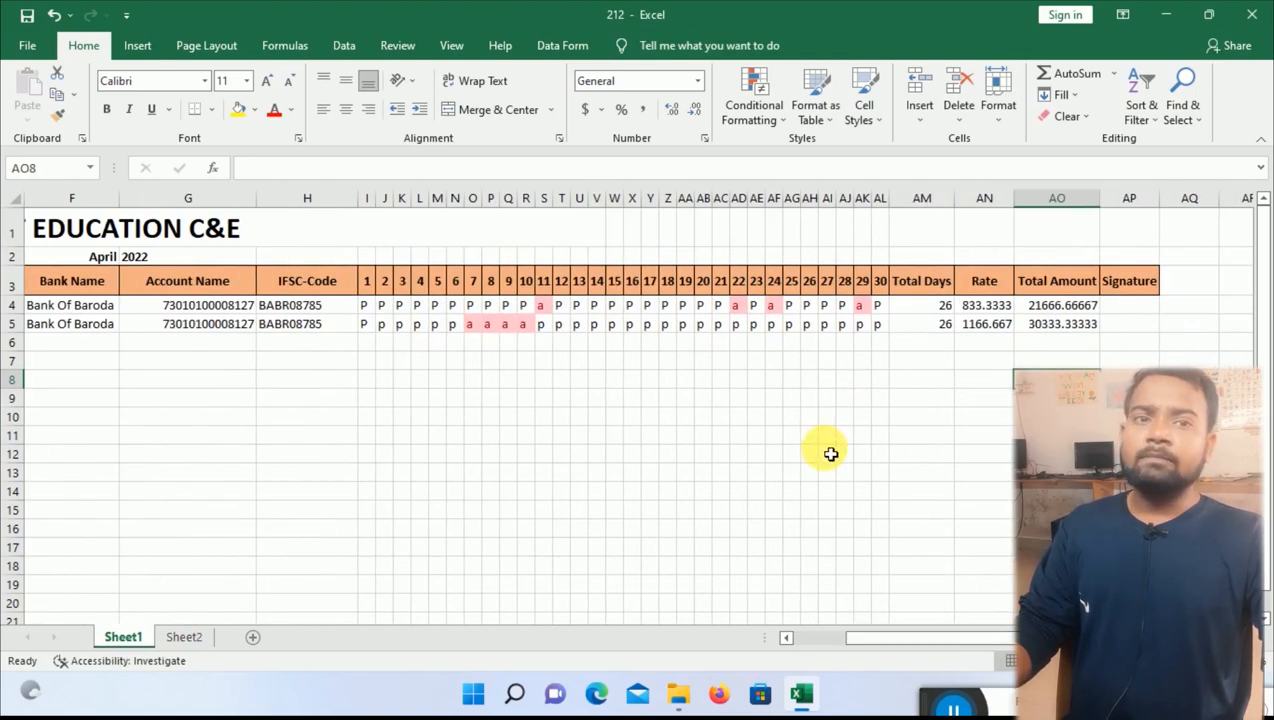
click(186, 637)
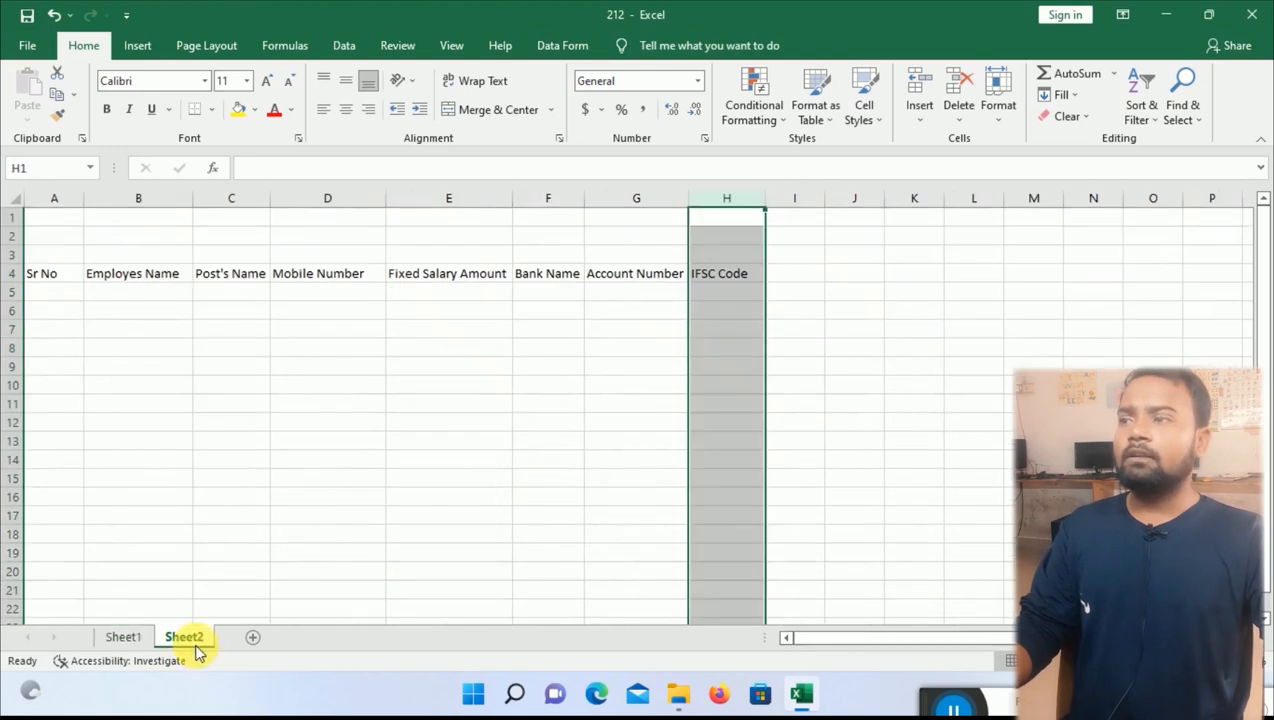
click(798, 275)
text(1)
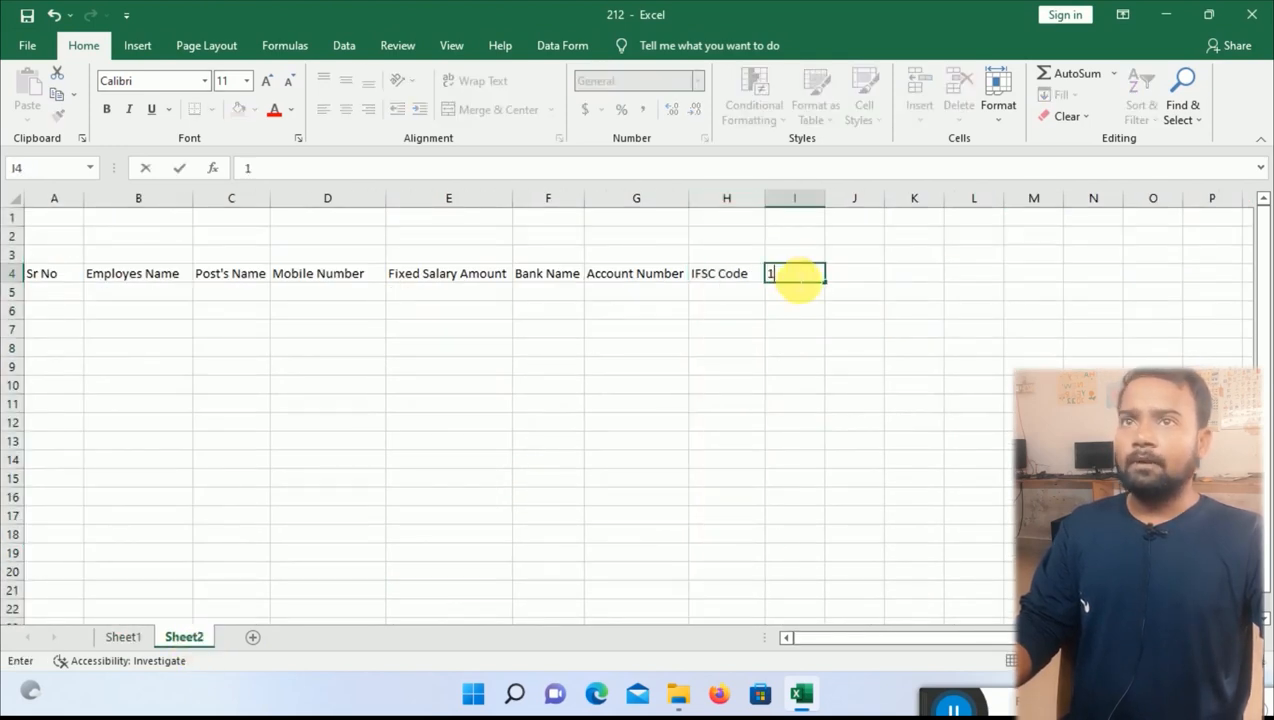
key(Tab)
text(2)
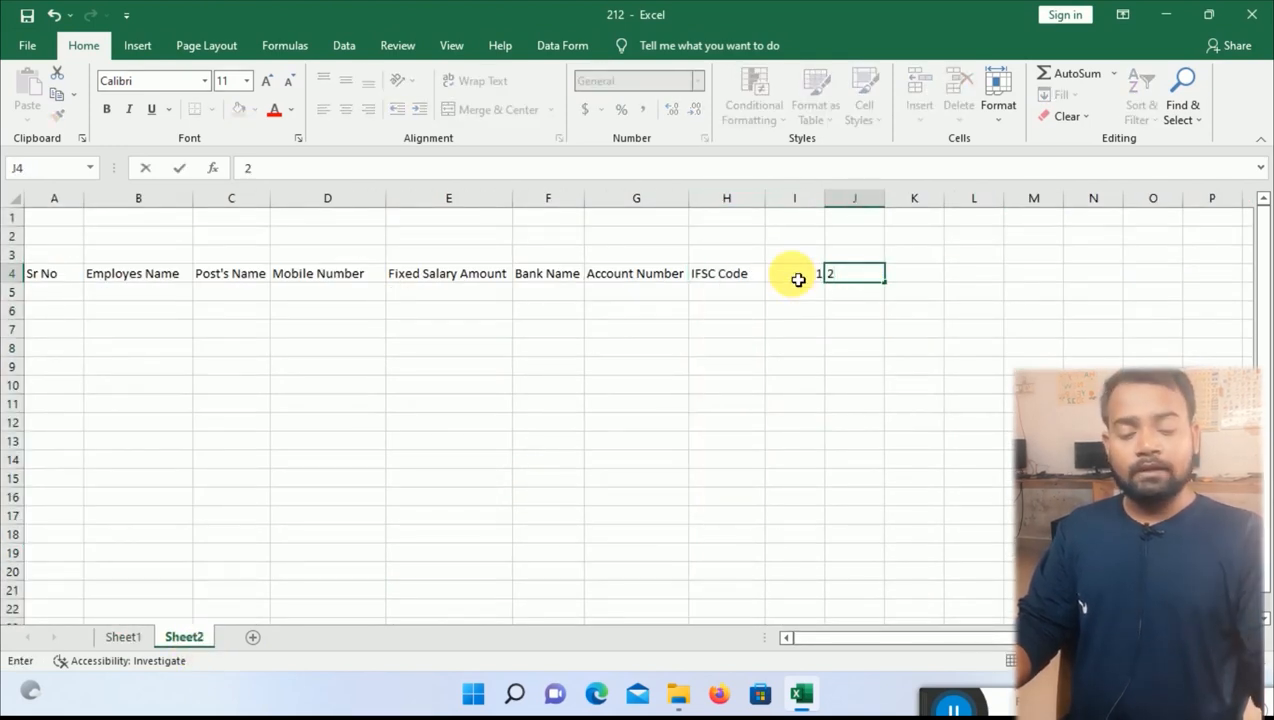
drag(798, 279, 866, 285)
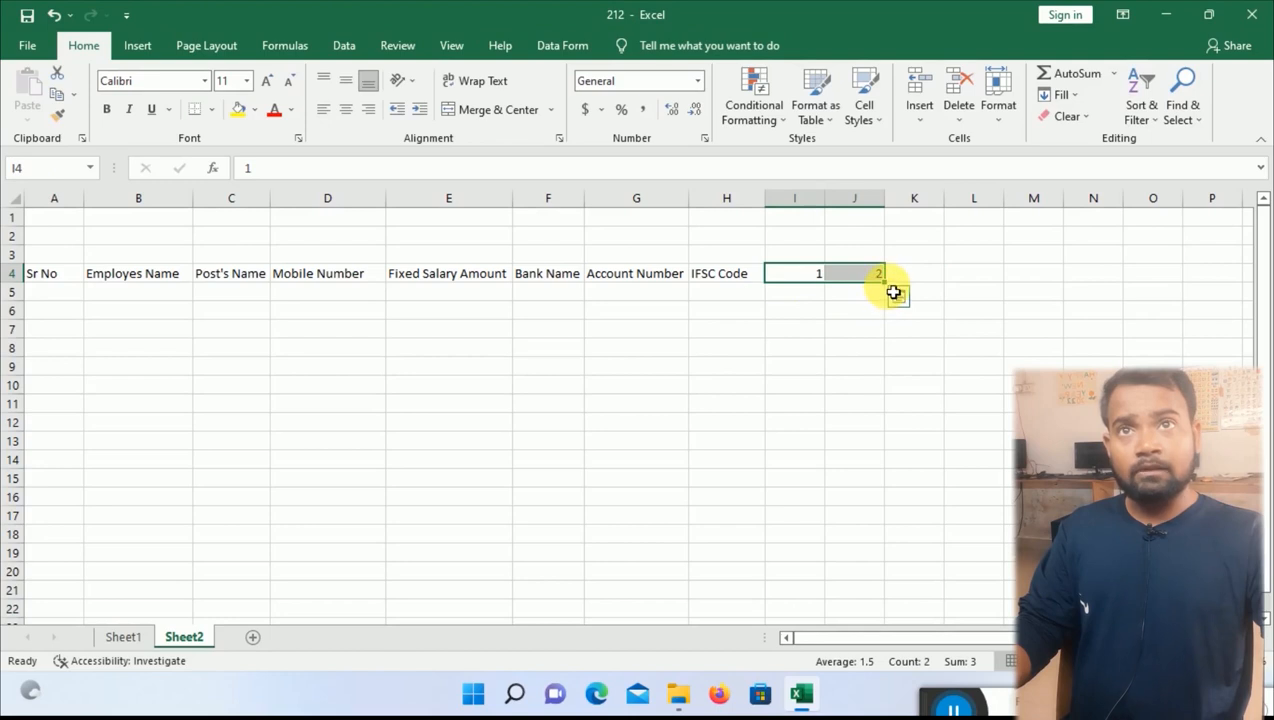
drag(894, 291, 970, 291)
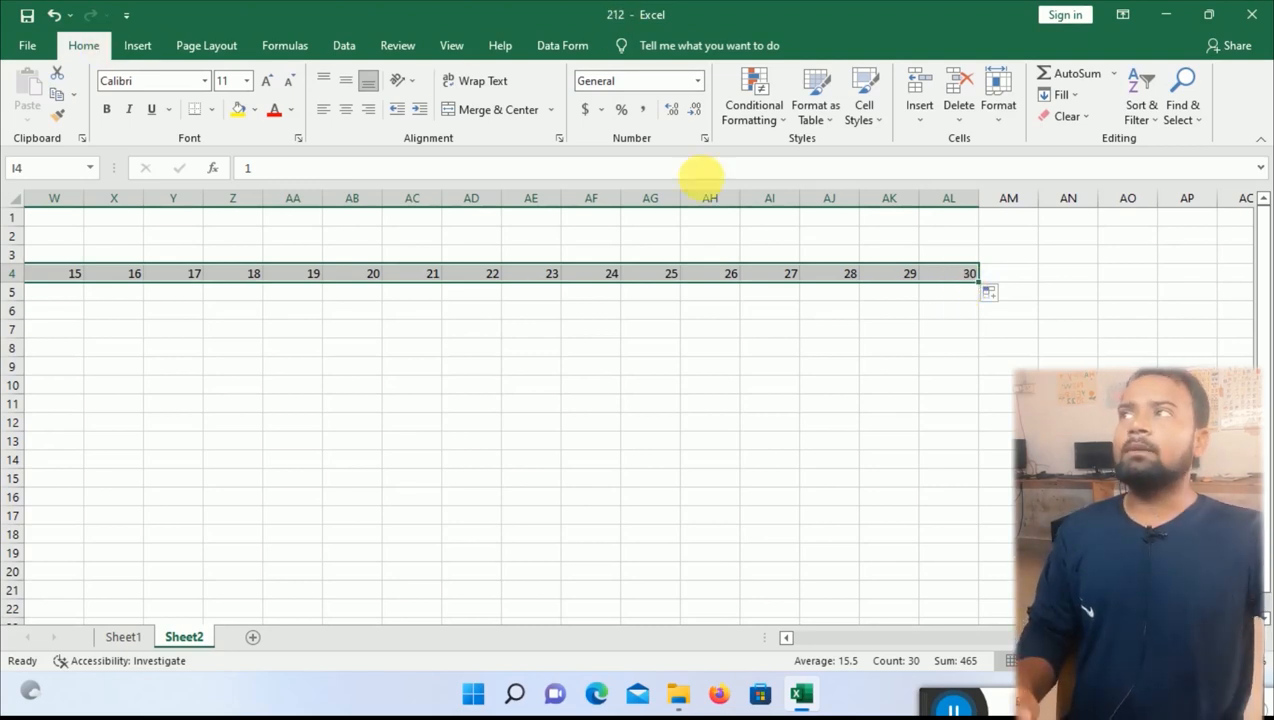
click(1004, 120)
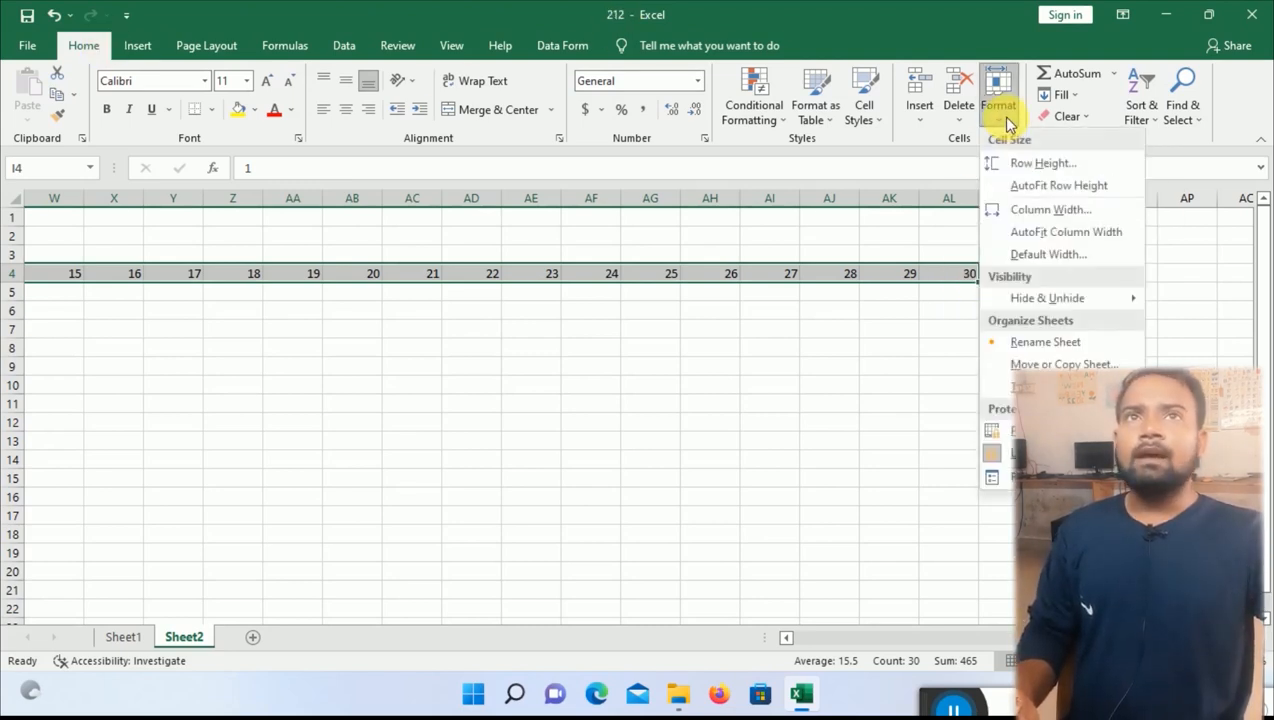
Set the column width of day columns I through AL to 2.
click(1058, 222)
drag(228, 387, 731, 419)
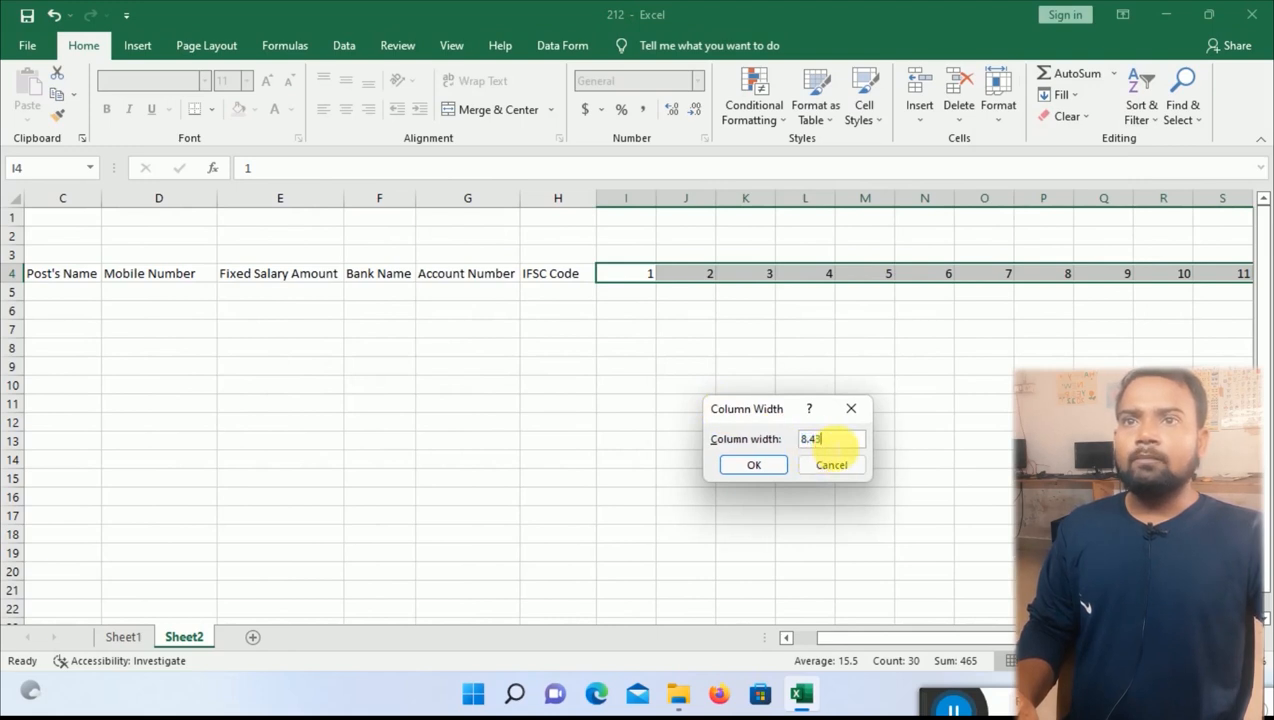
drag(833, 441, 746, 444)
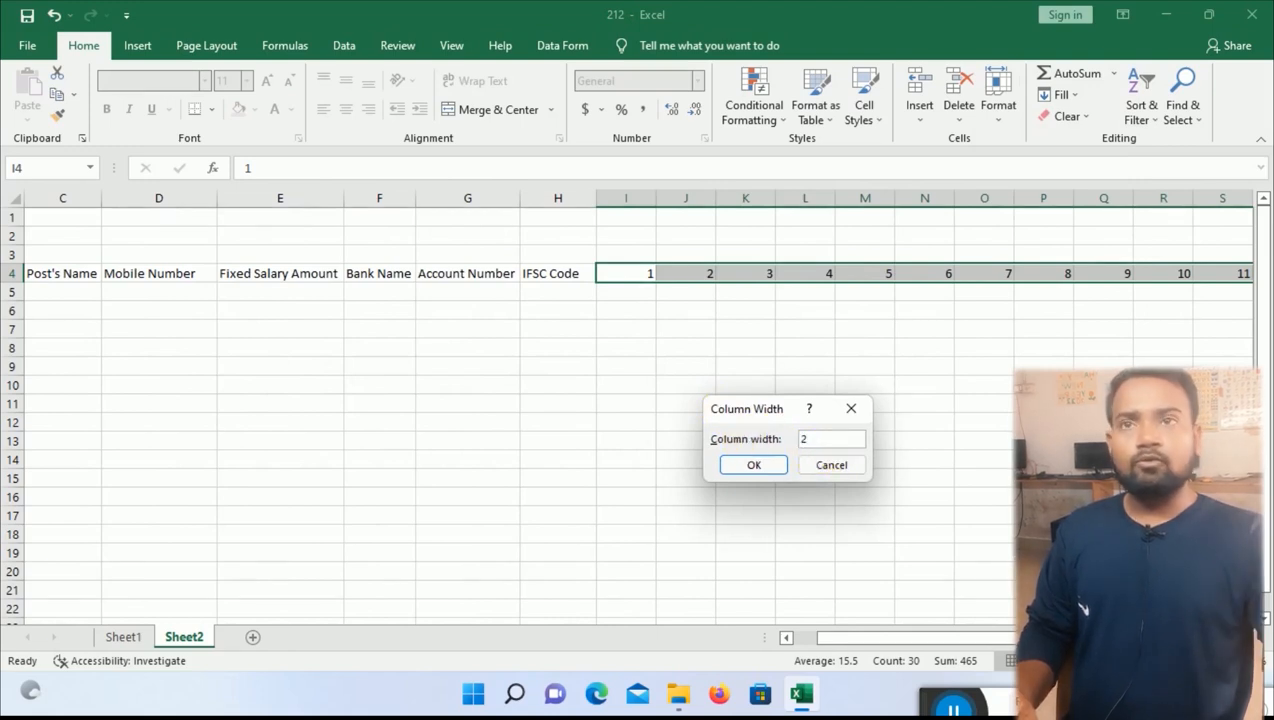
key(Return)
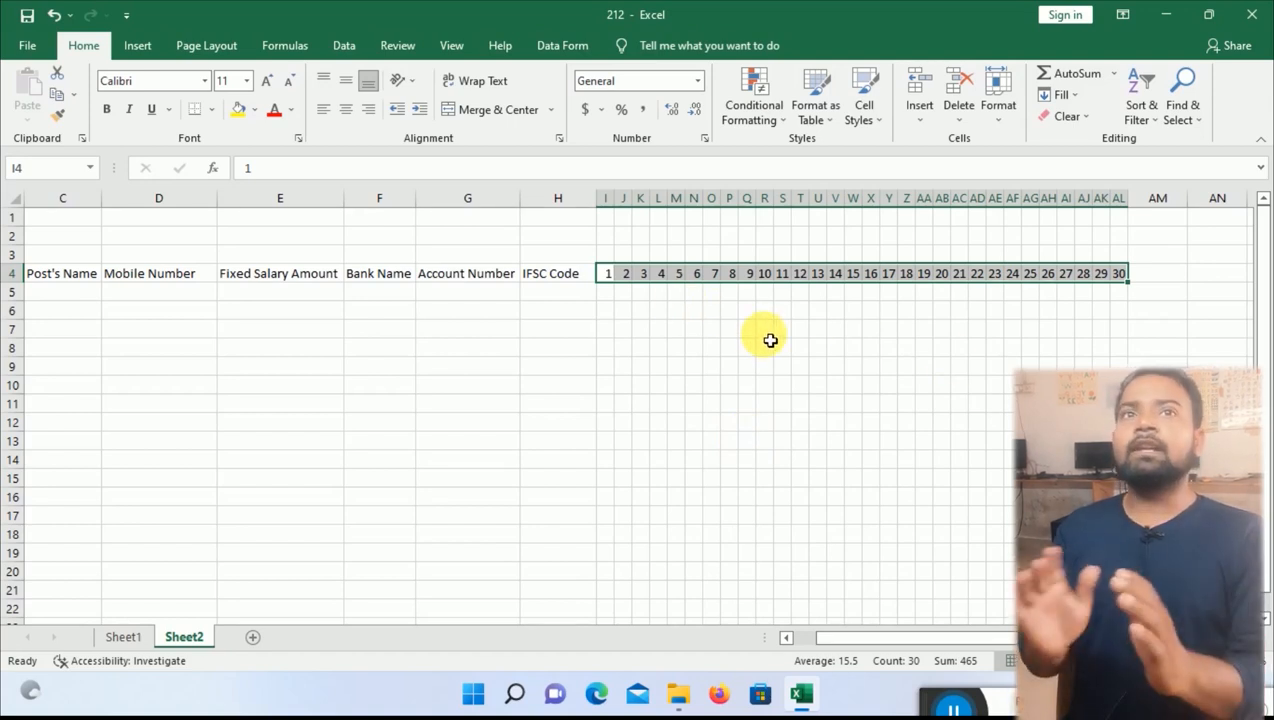
drag(987, 638, 987, 638)
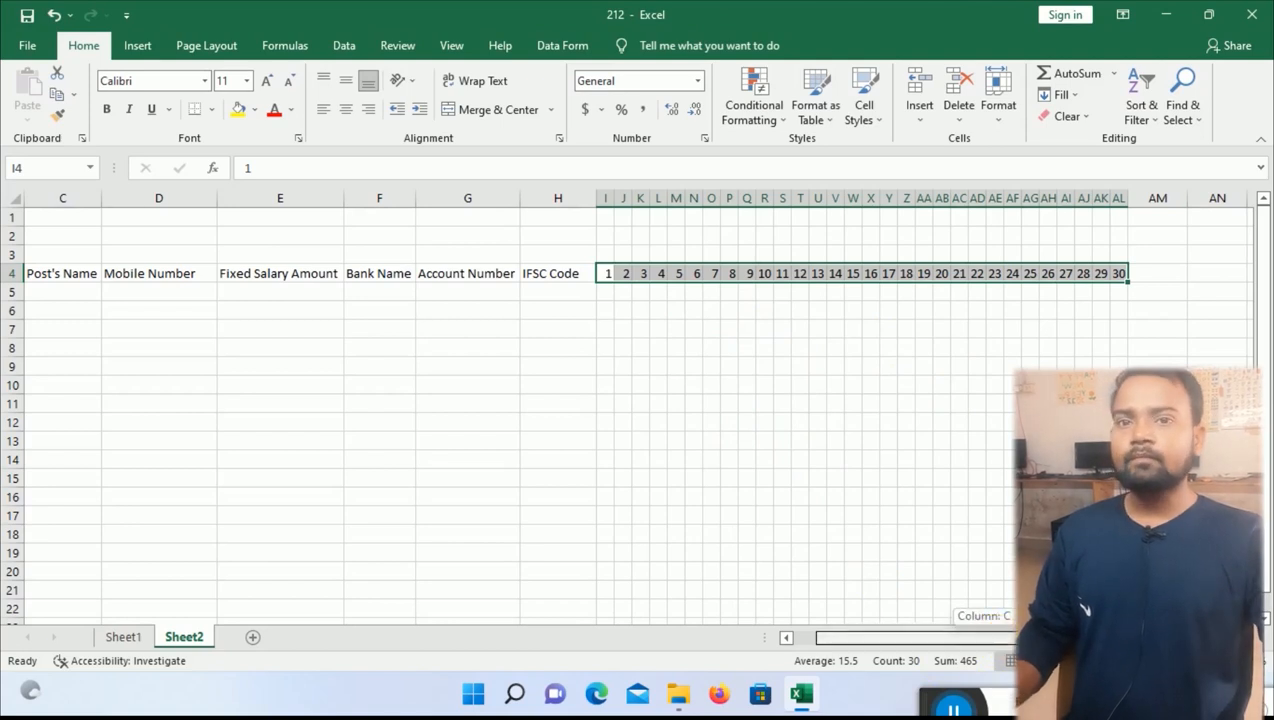
Add Total Days, Rate, Total Amount and Signature headings in AM4 through AP4.
click(1157, 273)
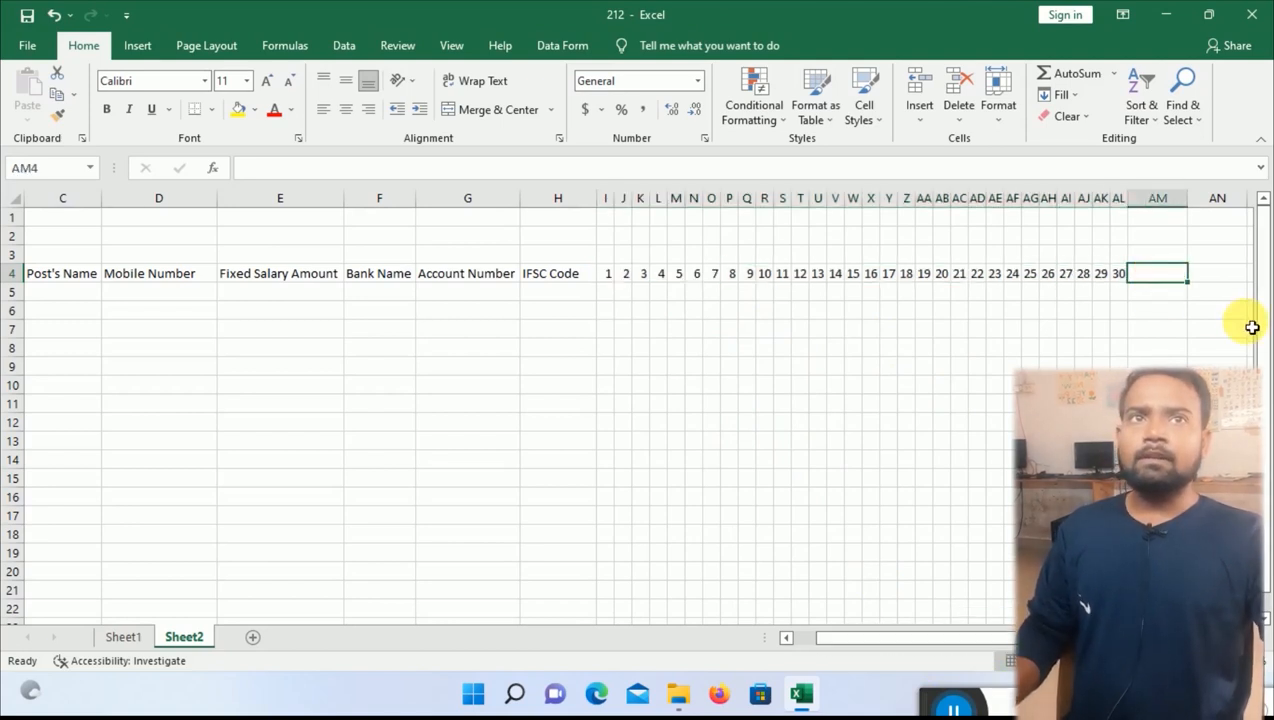
text(Total Days)
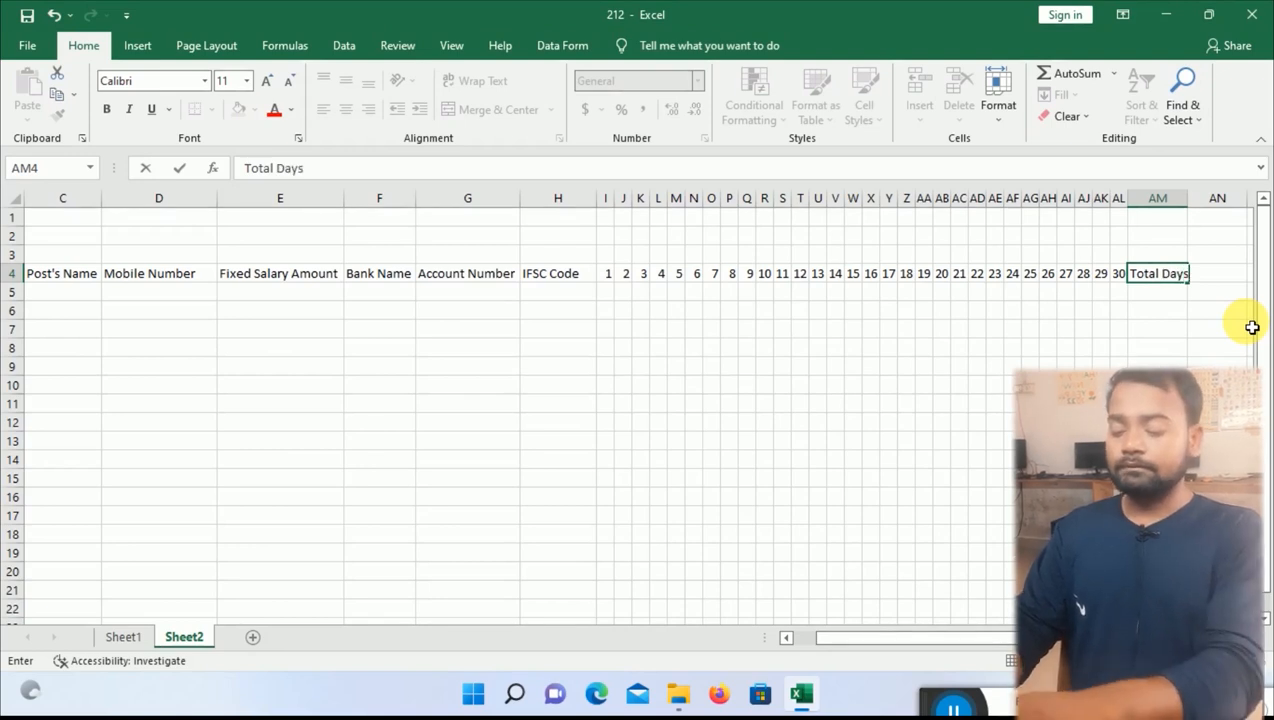
key(Tab)
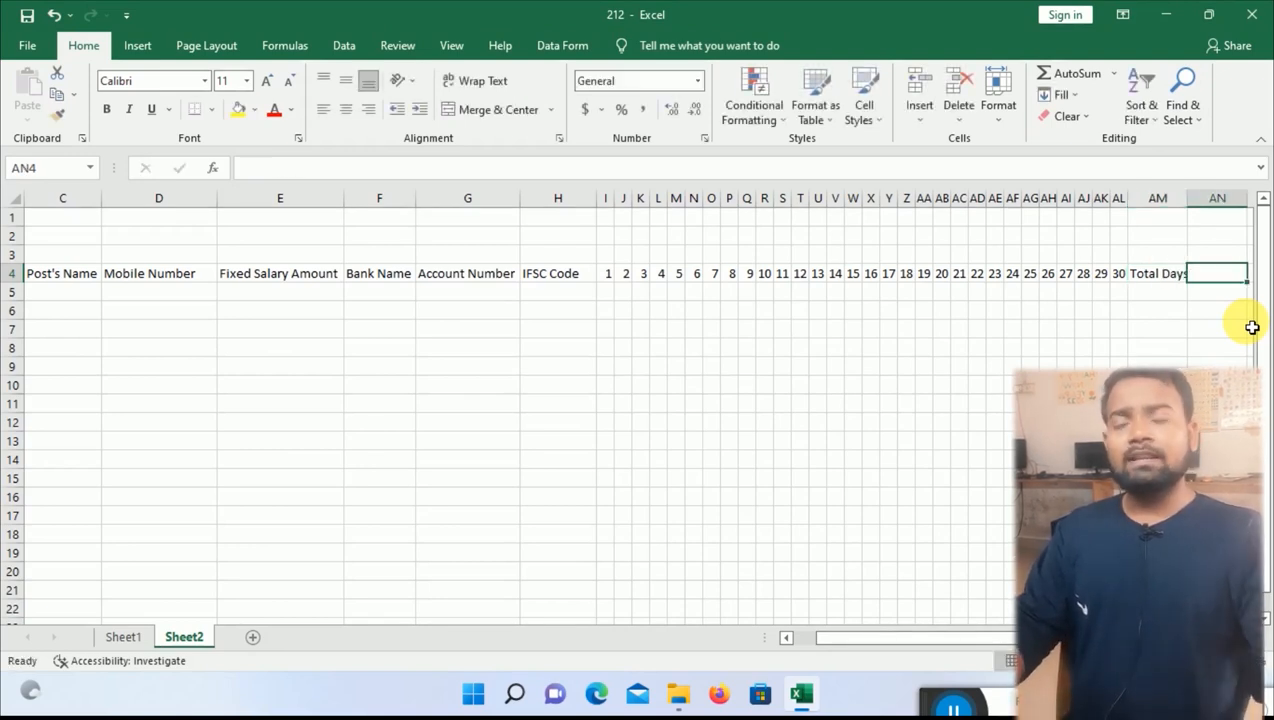
text(Rate)
key(Tab)
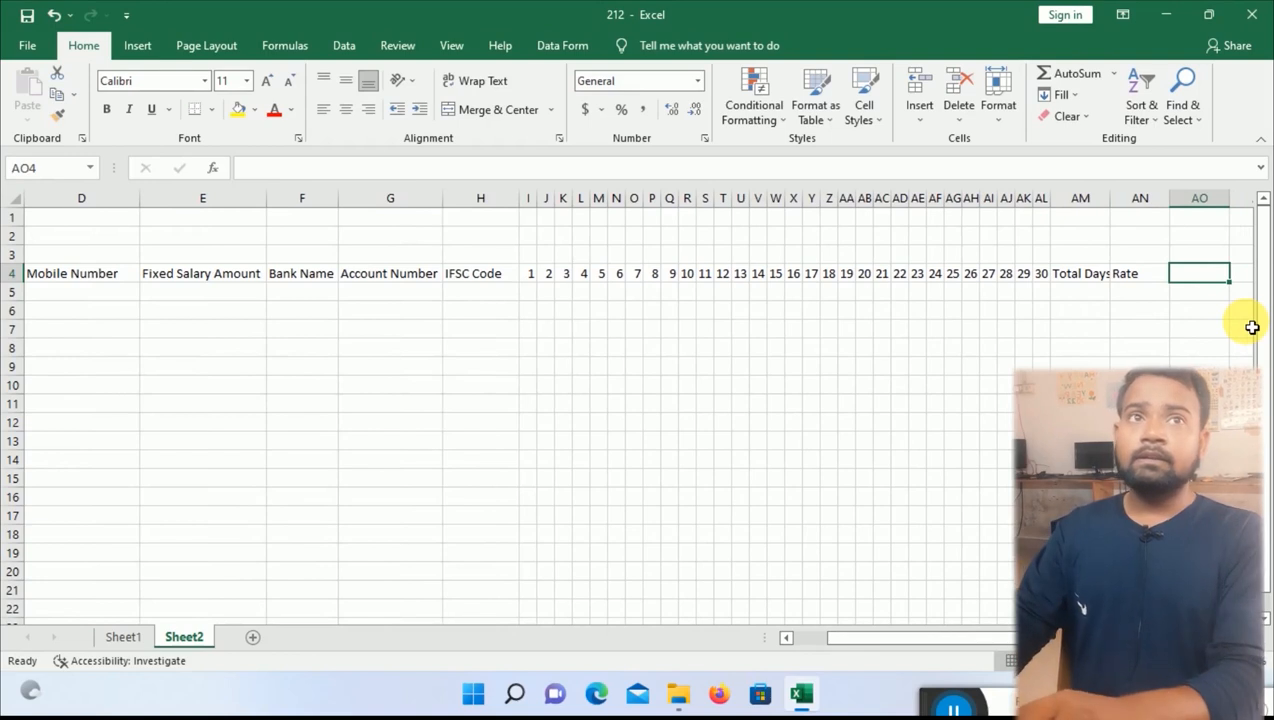
text(Total Amount)
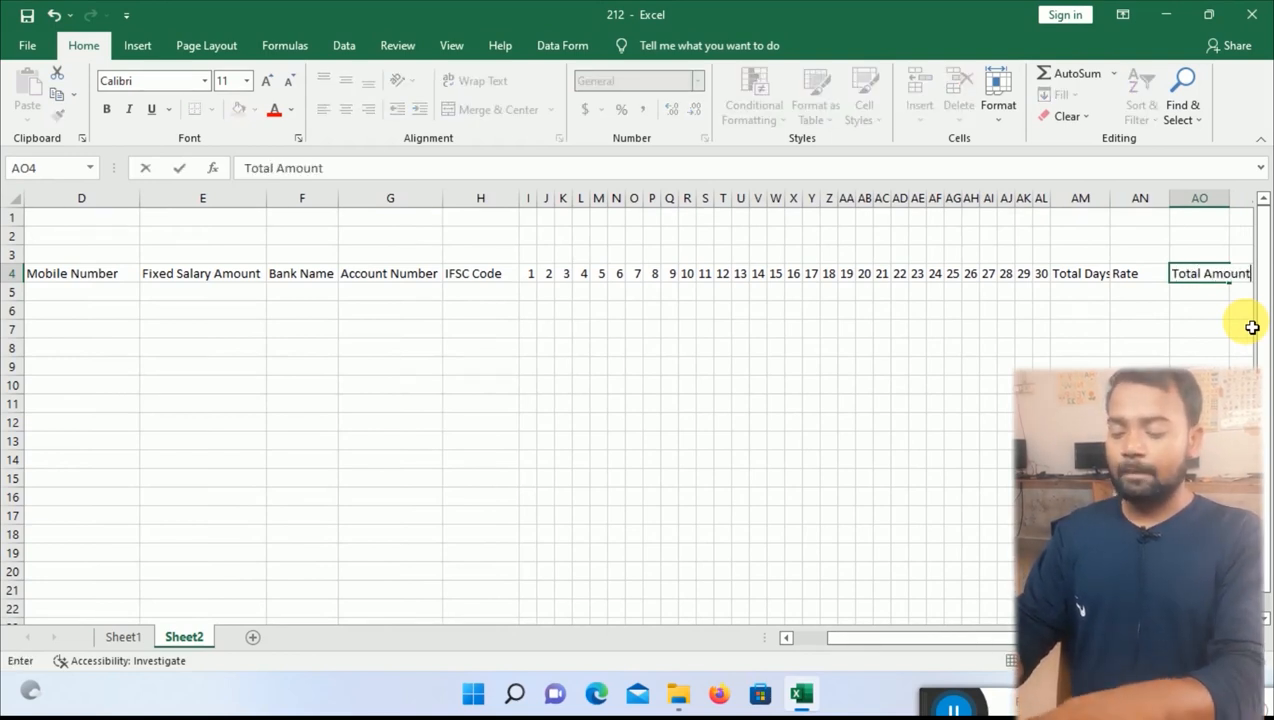
key(Tab)
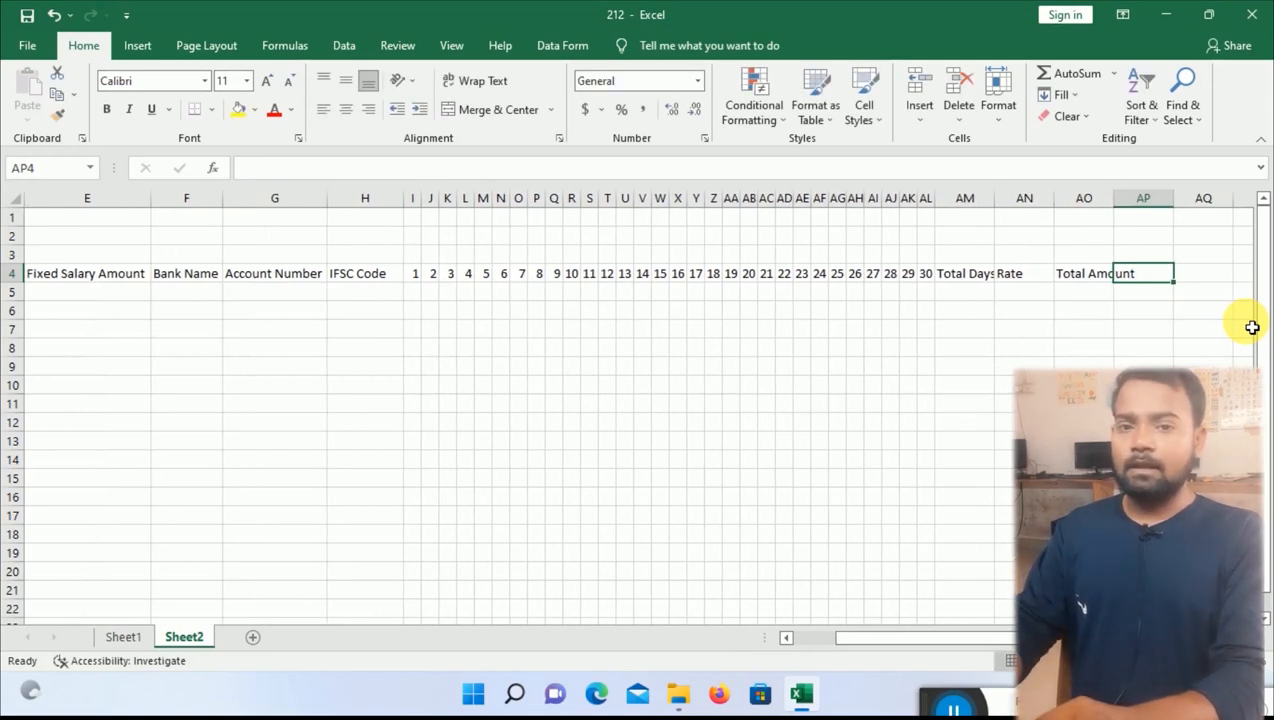
text(Si)
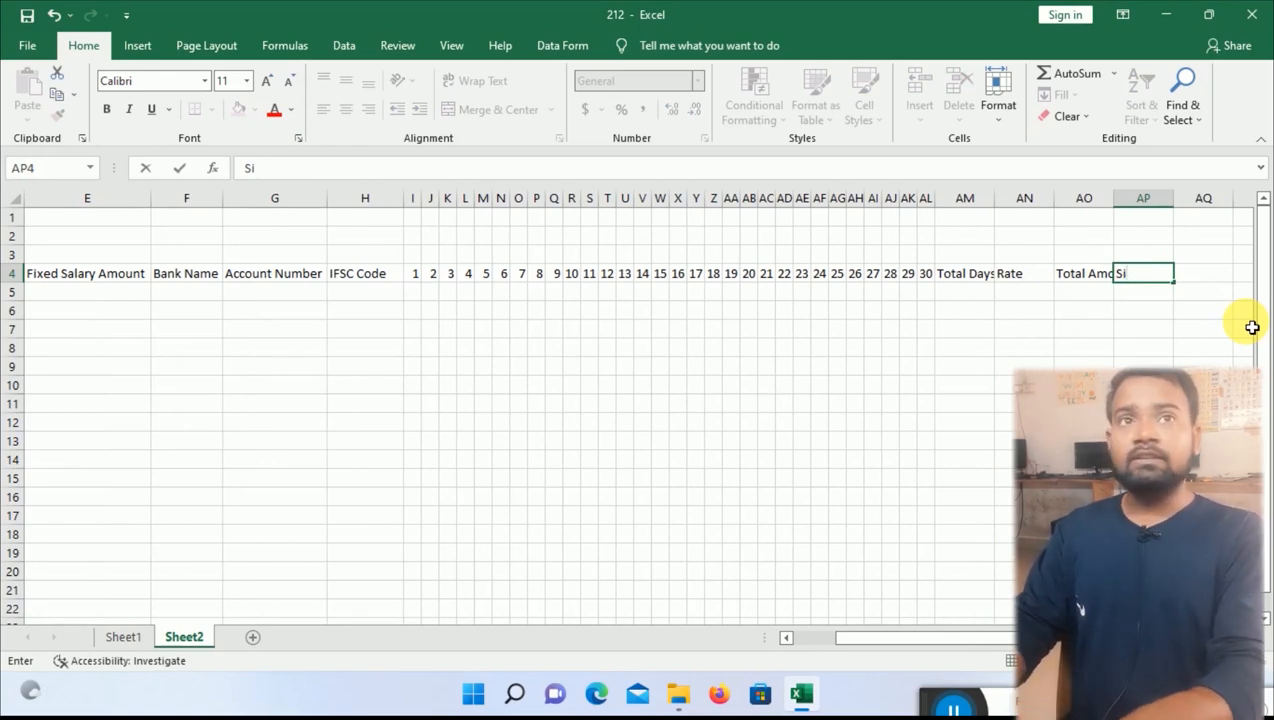
text(gnatu)
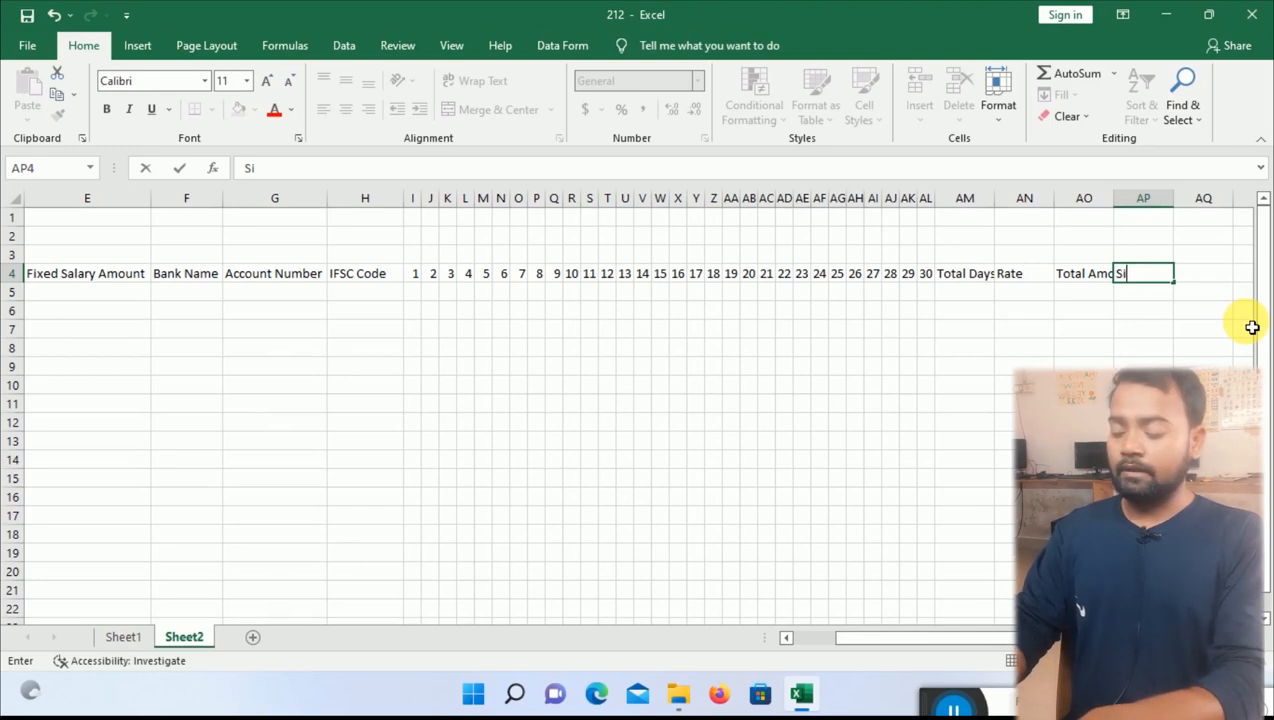
text(re)
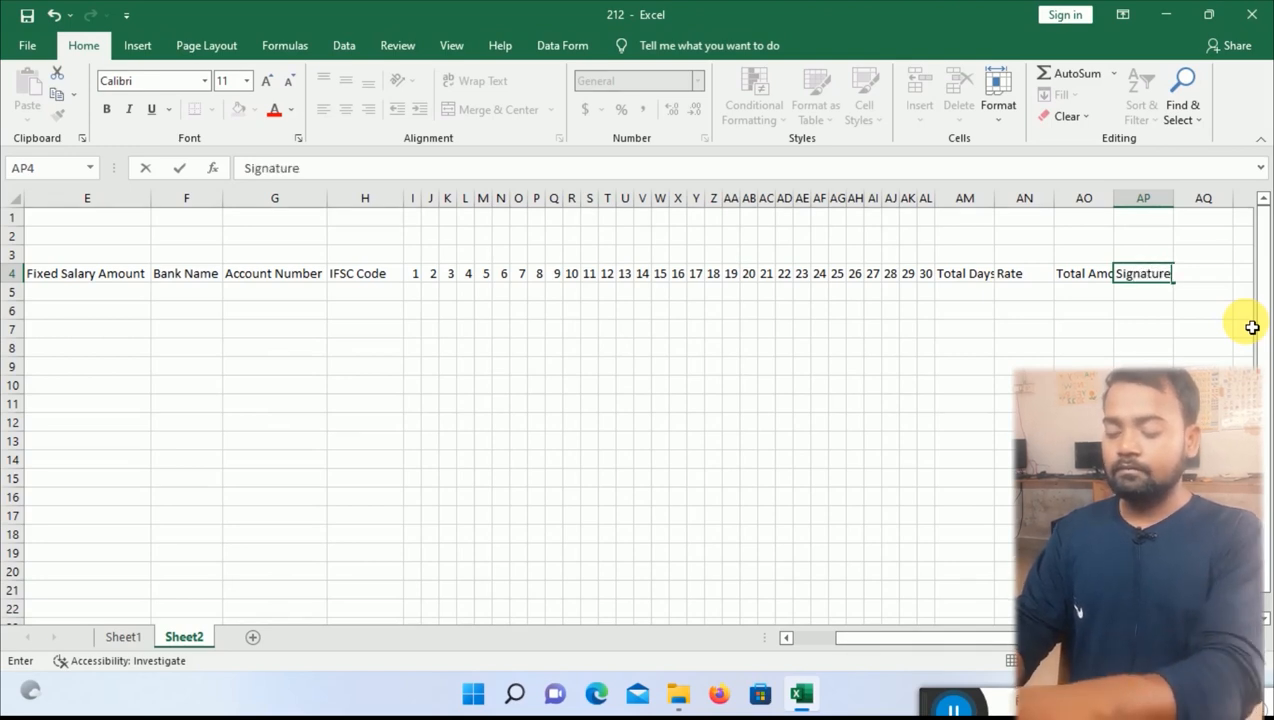
key(Return)
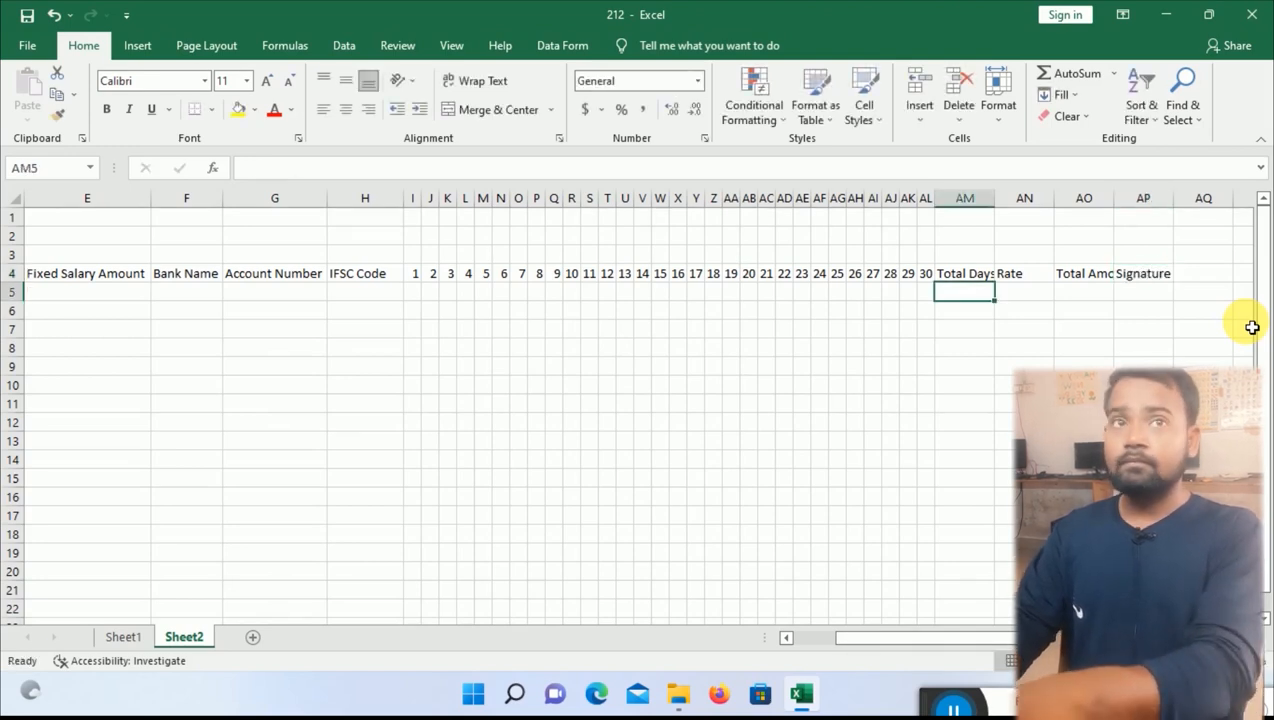
Autofit columns AO and AM so Total Amount and Total Days show in full.
double_click(1122, 206)
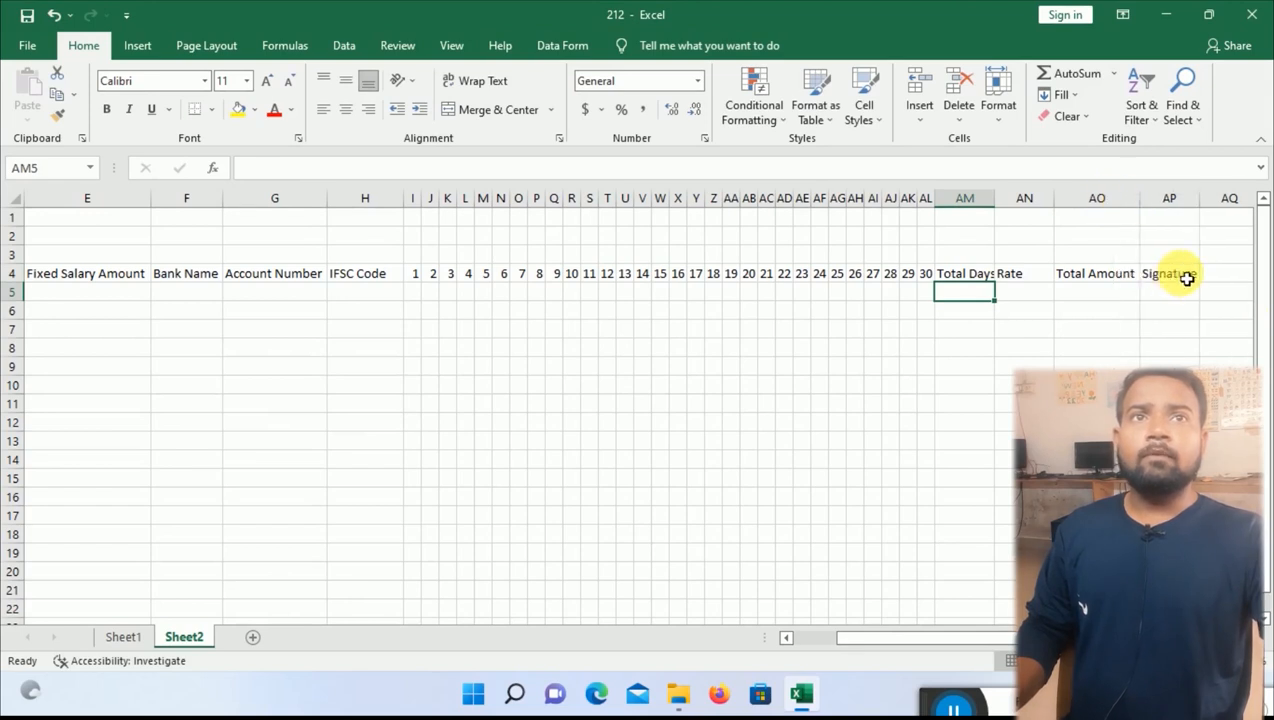
click(1187, 279)
click(988, 199)
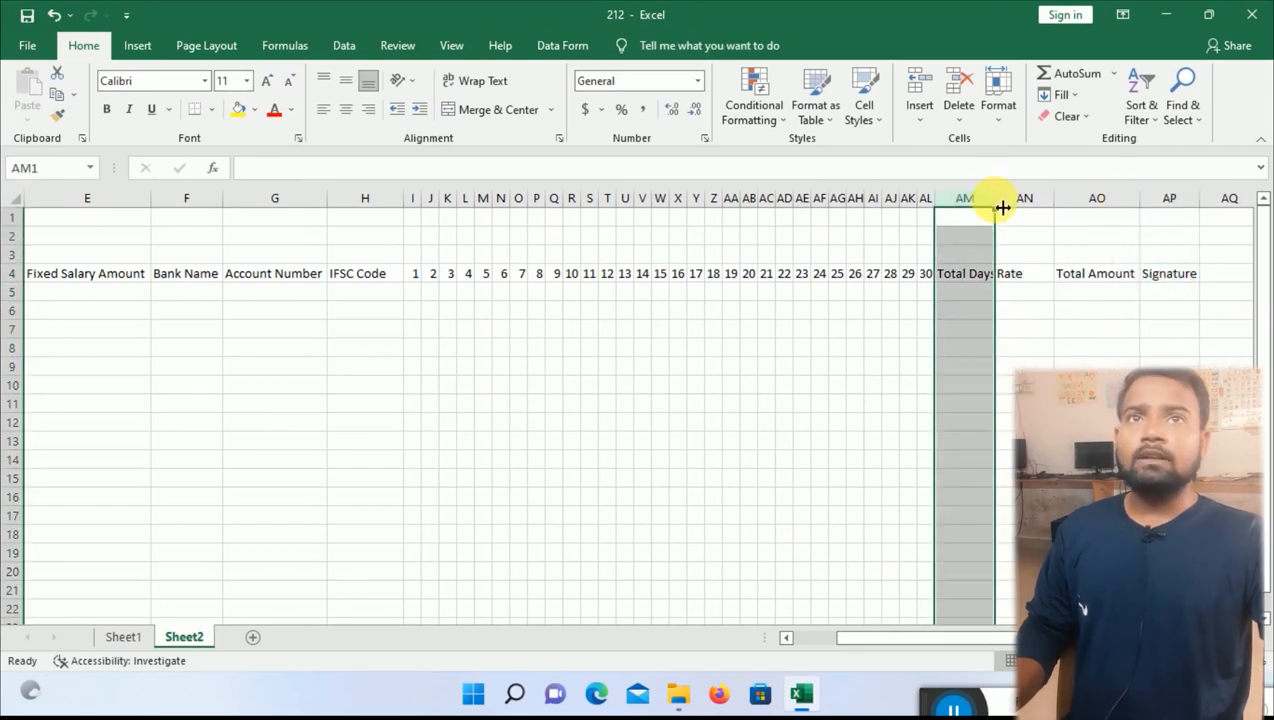
double_click(1002, 207)
mouse_move(1166, 276)
mouse_down()
mouse_move(7, 269)
mouse_move(6, 284)
mouse_up()
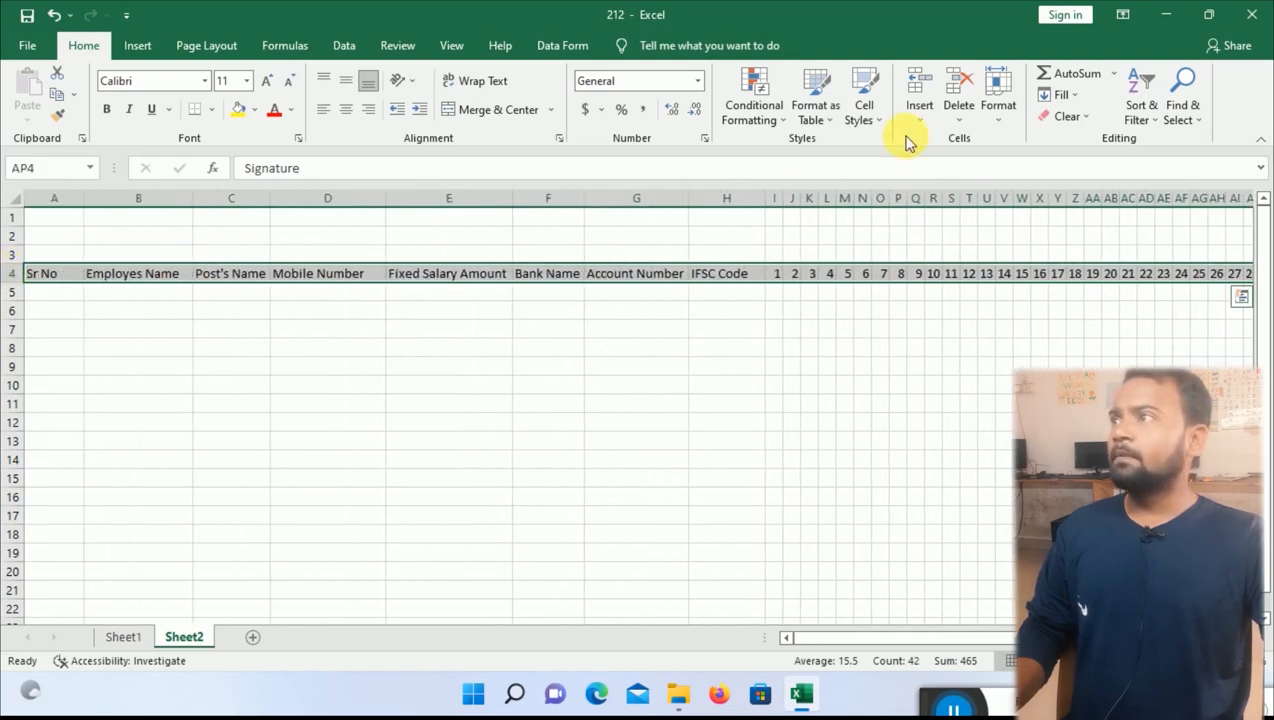
Apply the Calculation cell style to the row 4 headings from Sr No to Signature.
click(864, 112)
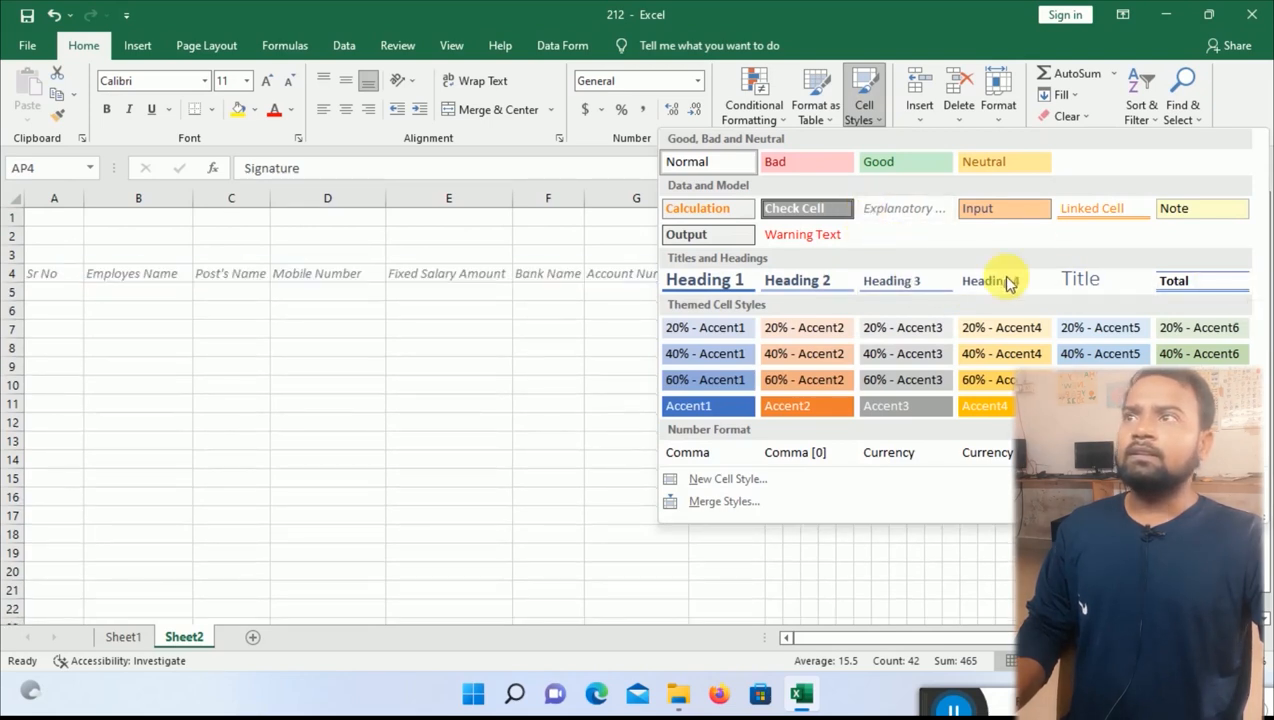
click(700, 219)
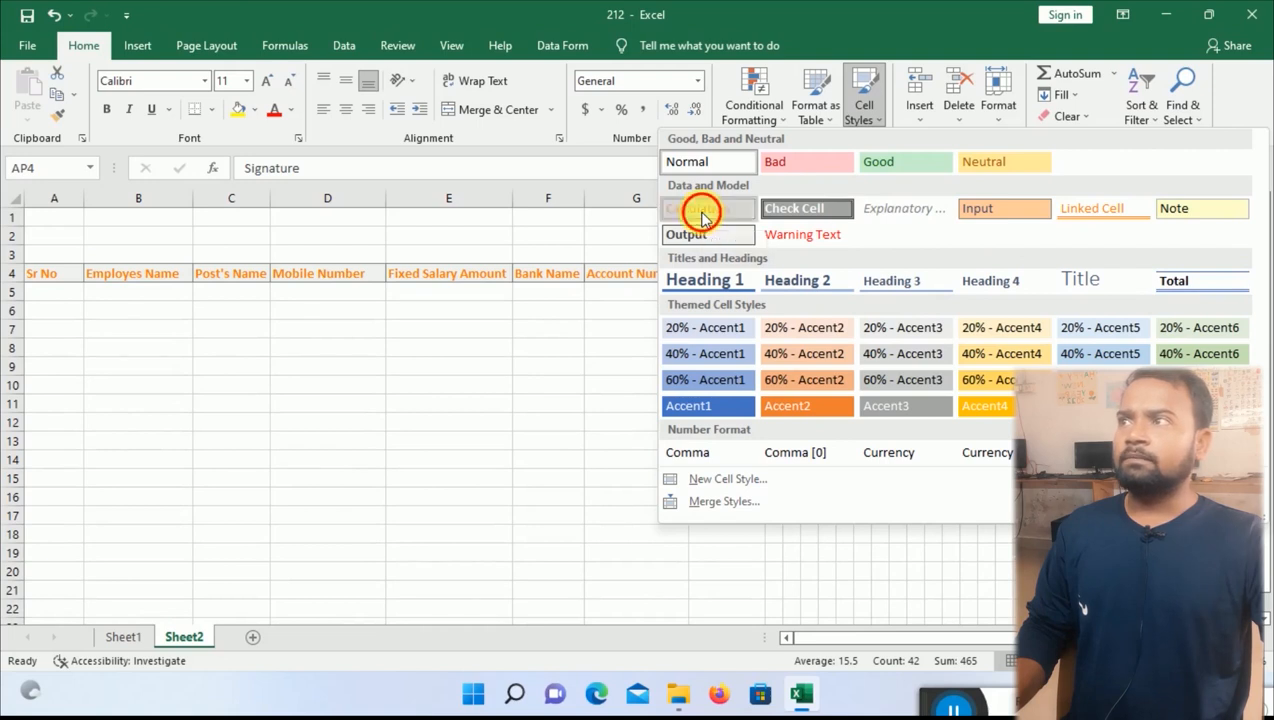
scroll(446, 560, left, 10)
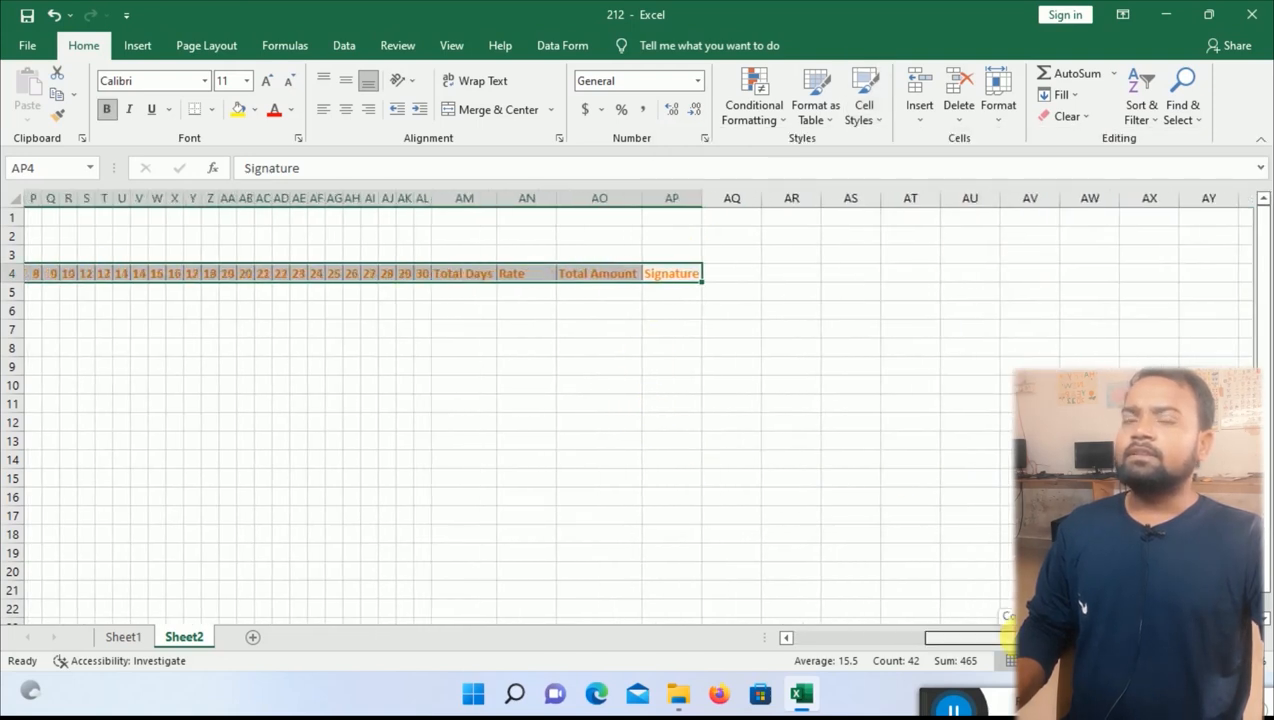
click(447, 478)
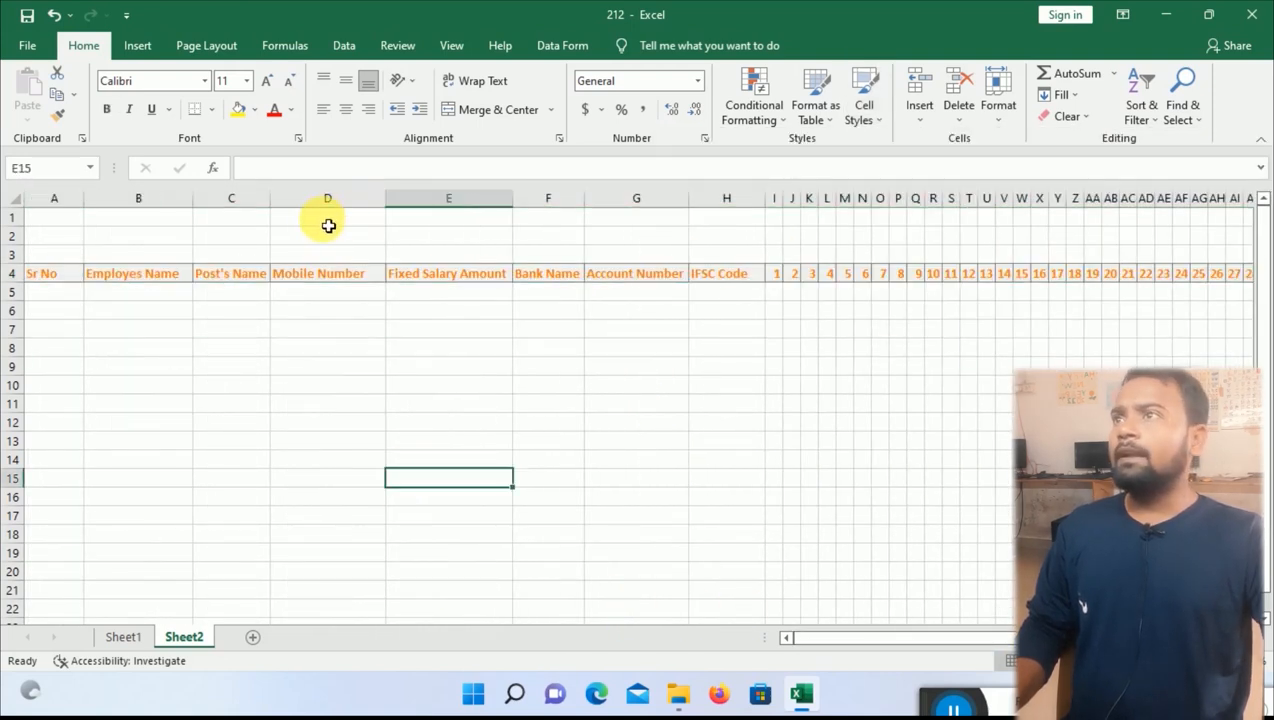
Merge and centre D1:M2 and enter the title EXPERT EDUCATION C&E.
drag(330, 225, 845, 242)
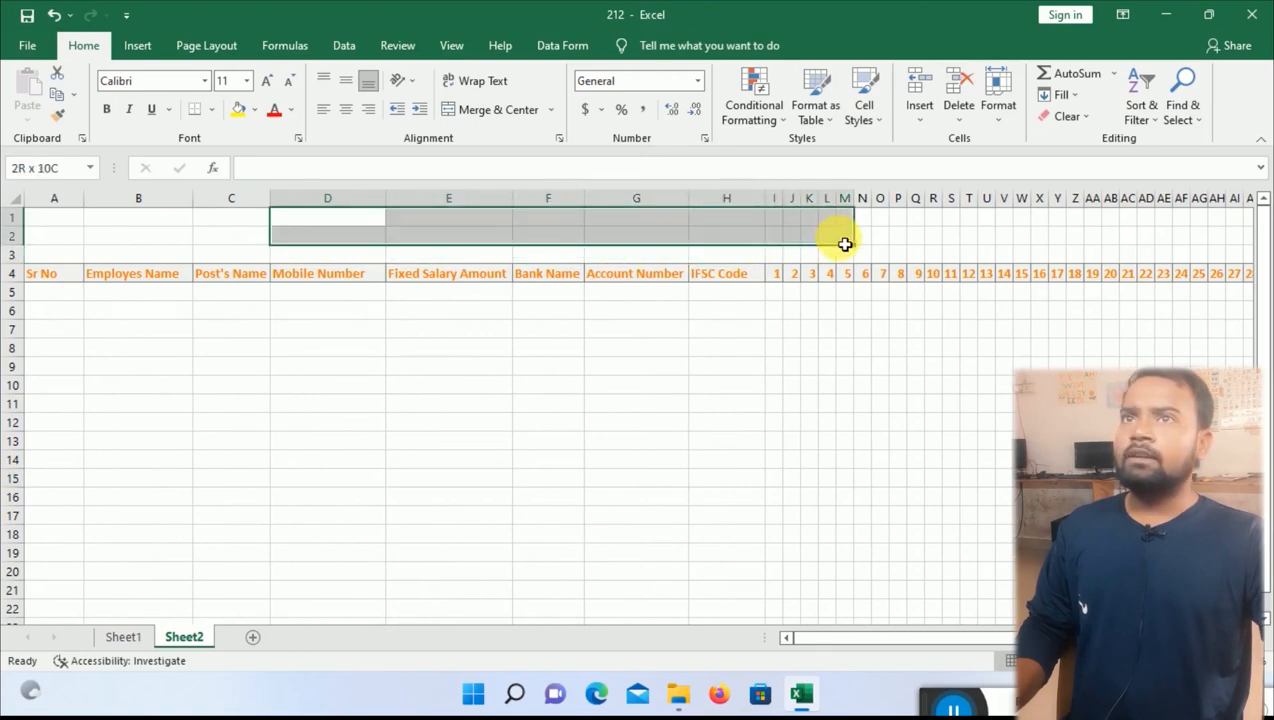
click(482, 110)
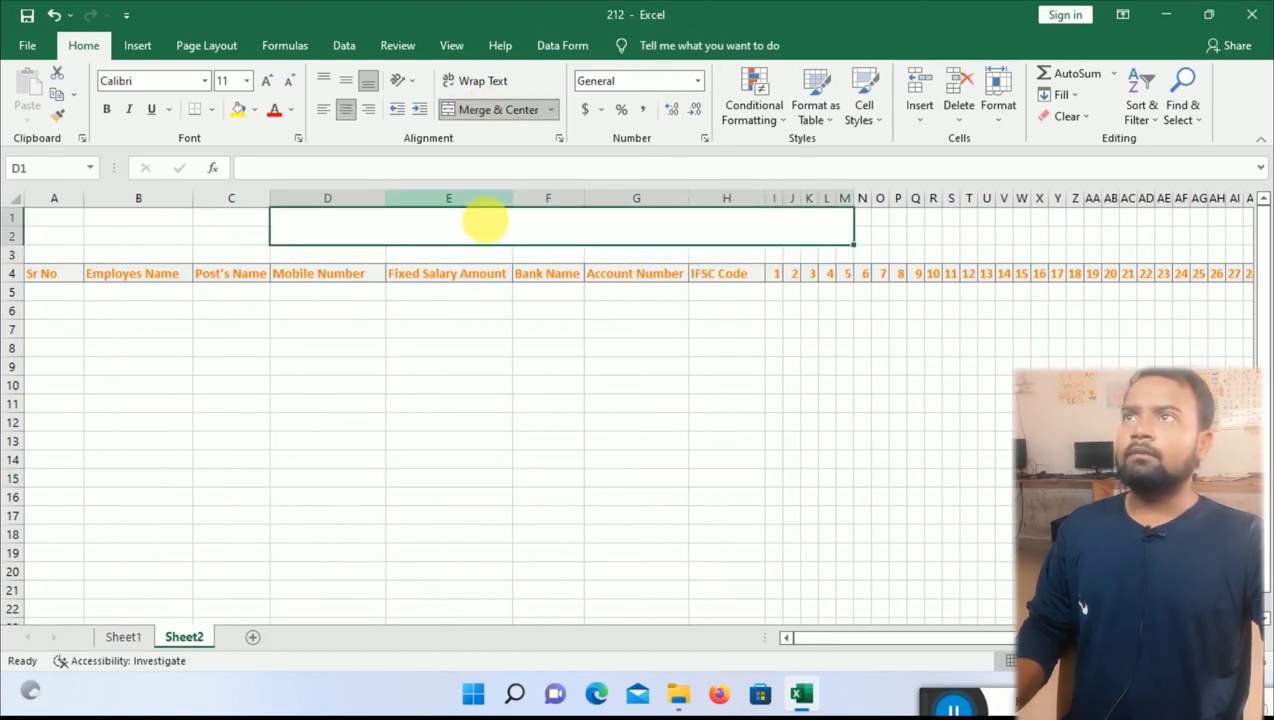
text(EXPER)
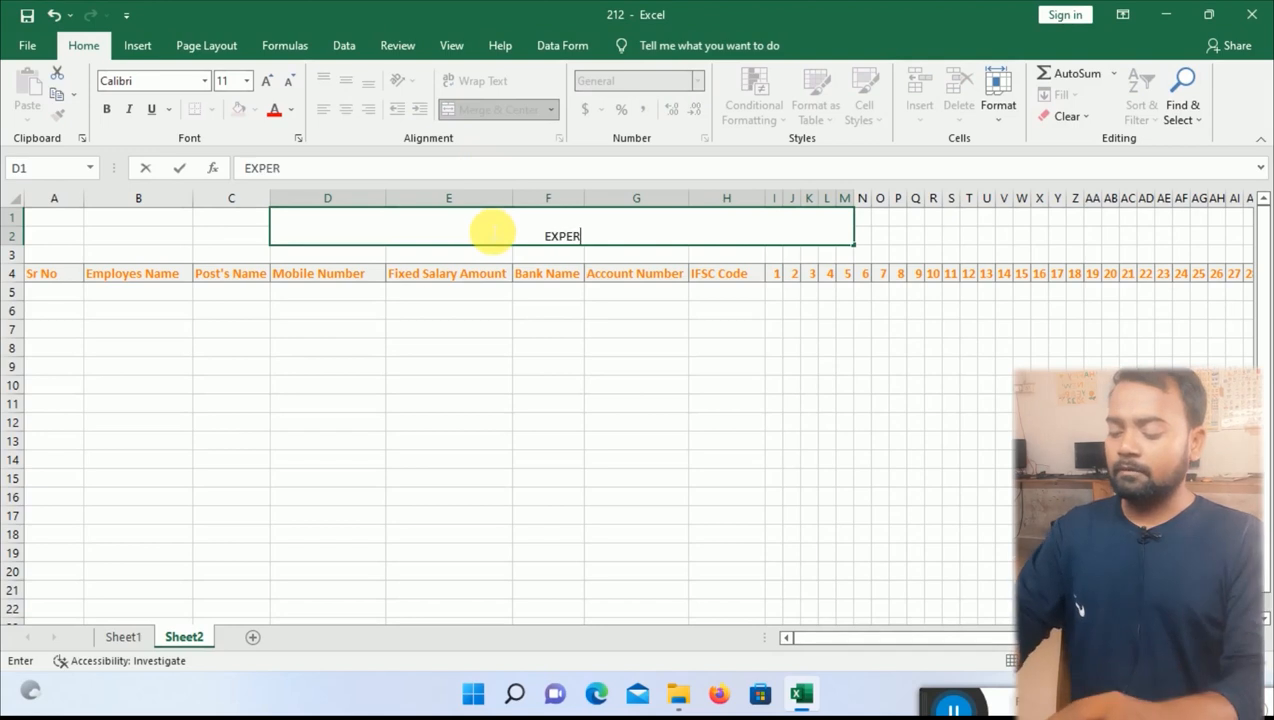
text(T ED)
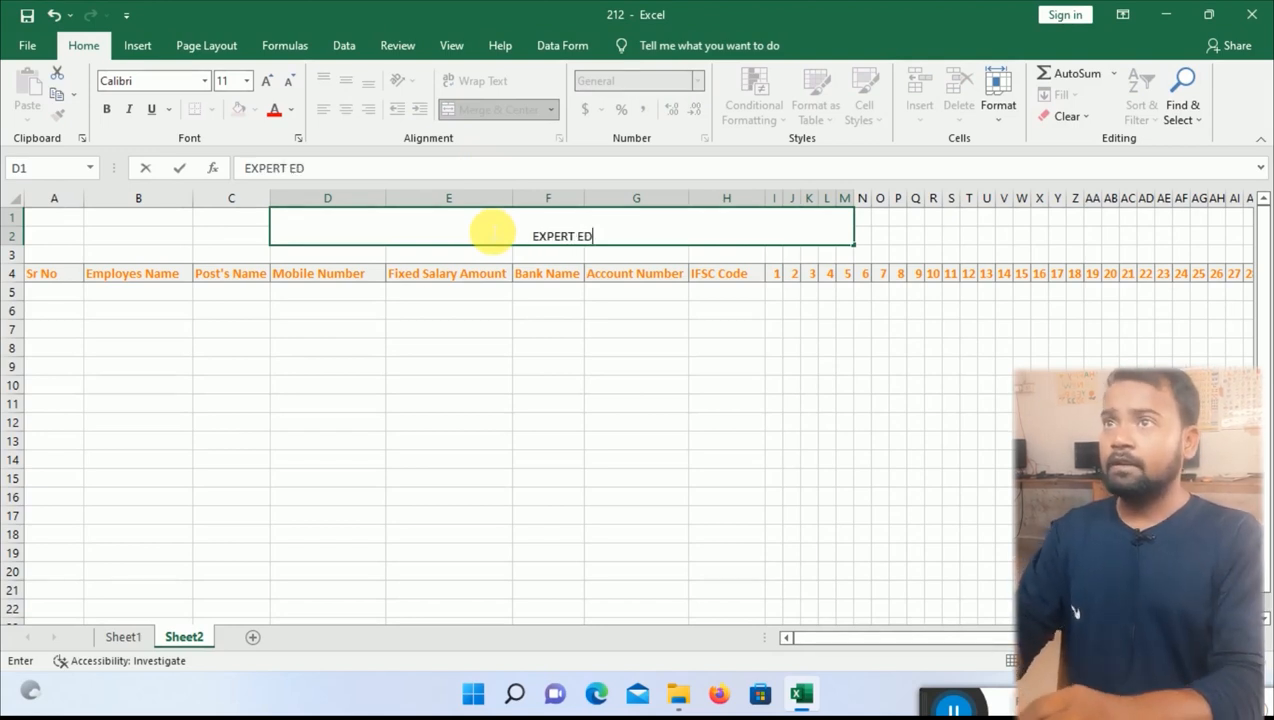
text(UCATION )
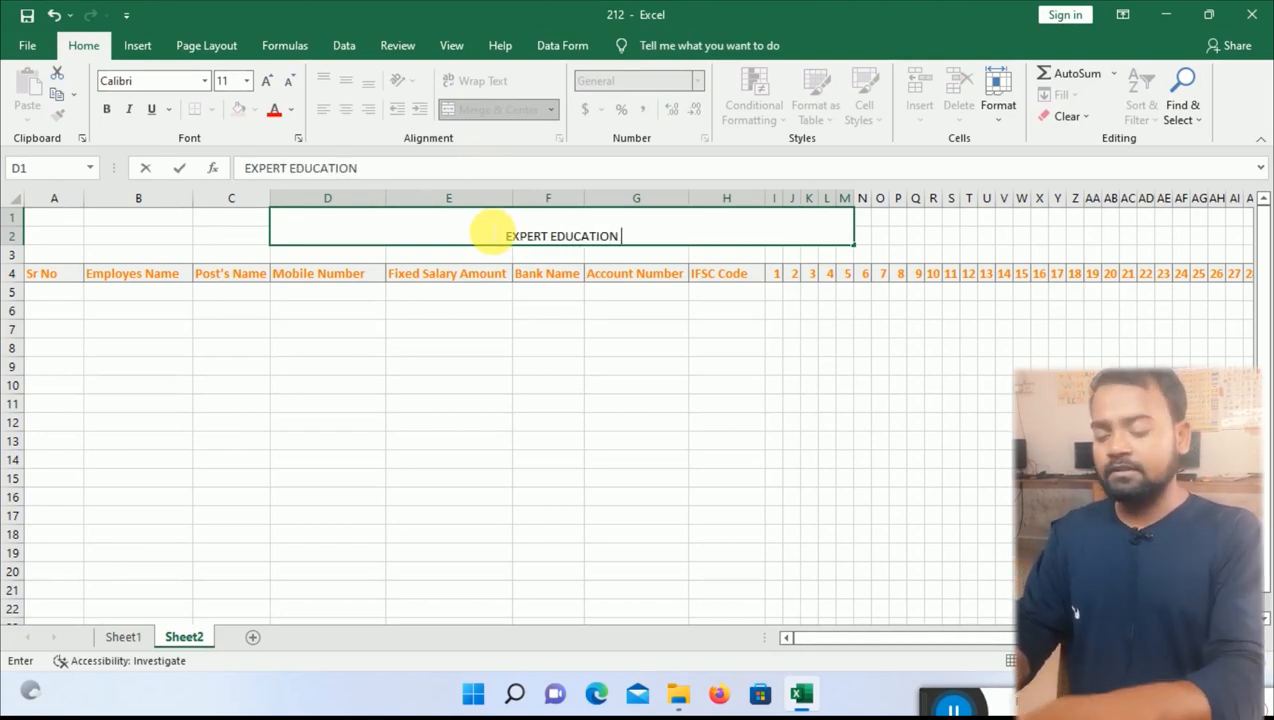
text(C&E)
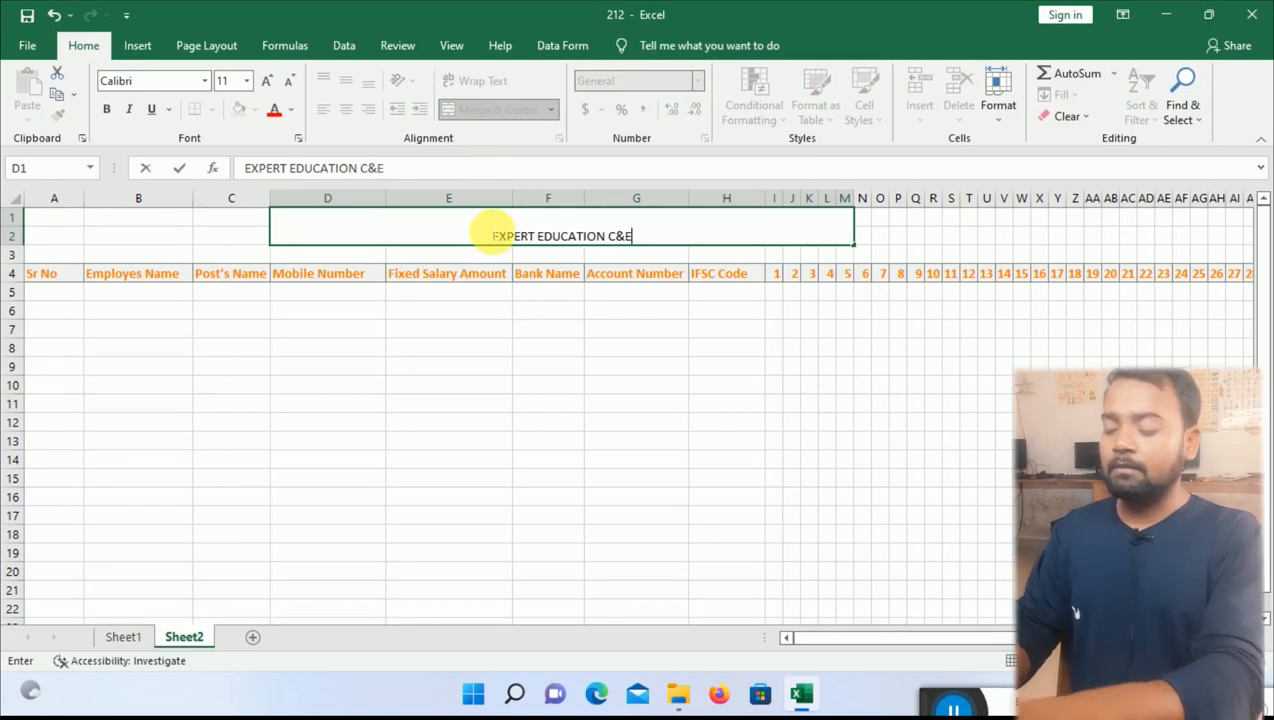
key(Return)
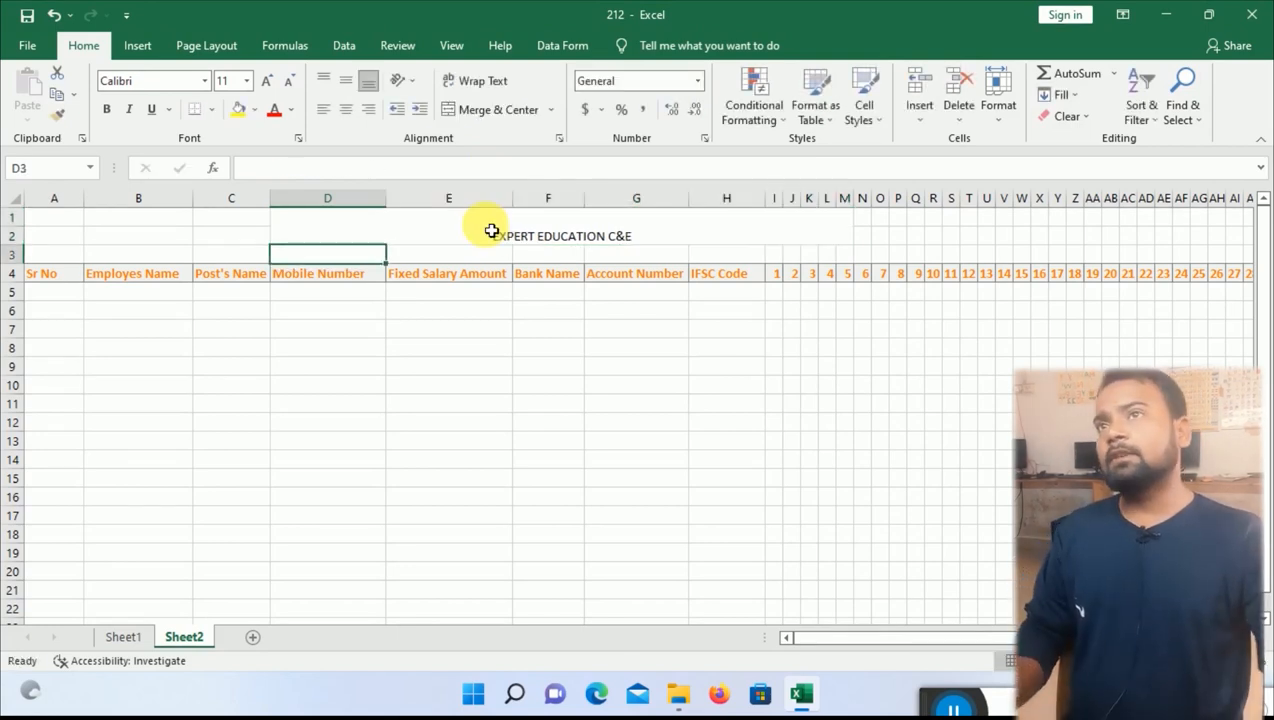
Make the title bold and increase its font size four steps.
click(489, 229)
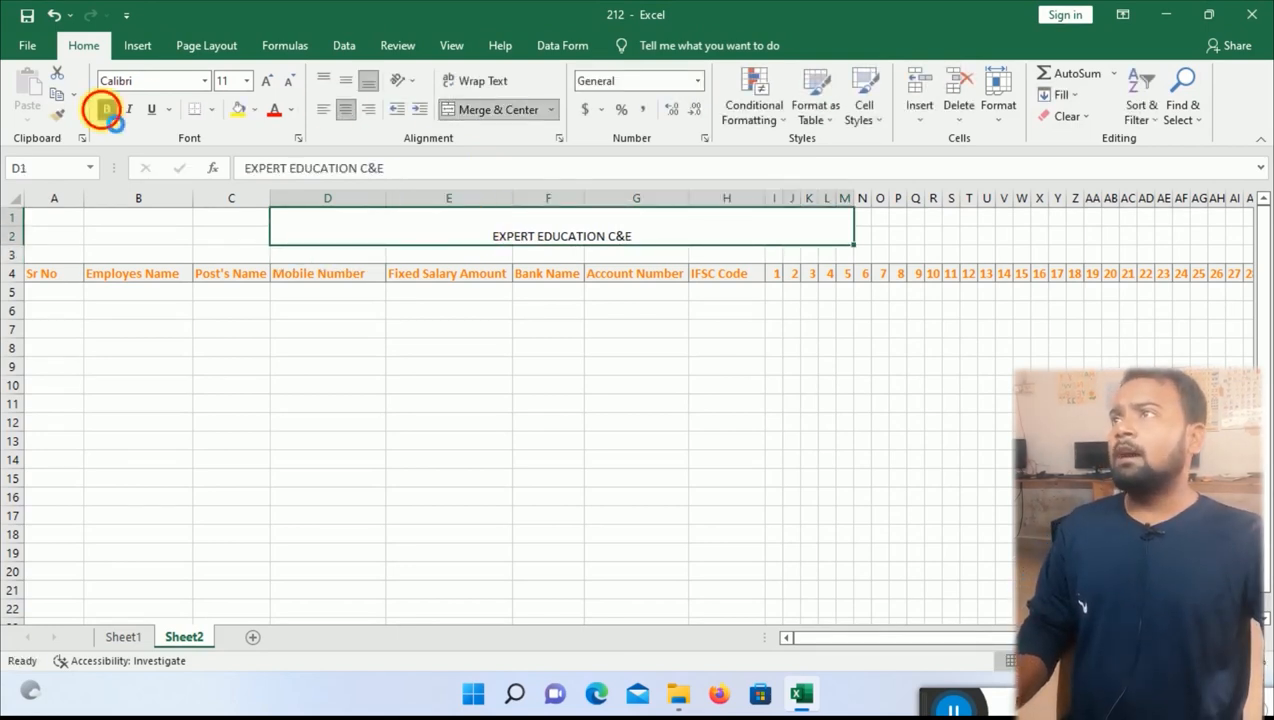
click(105, 110)
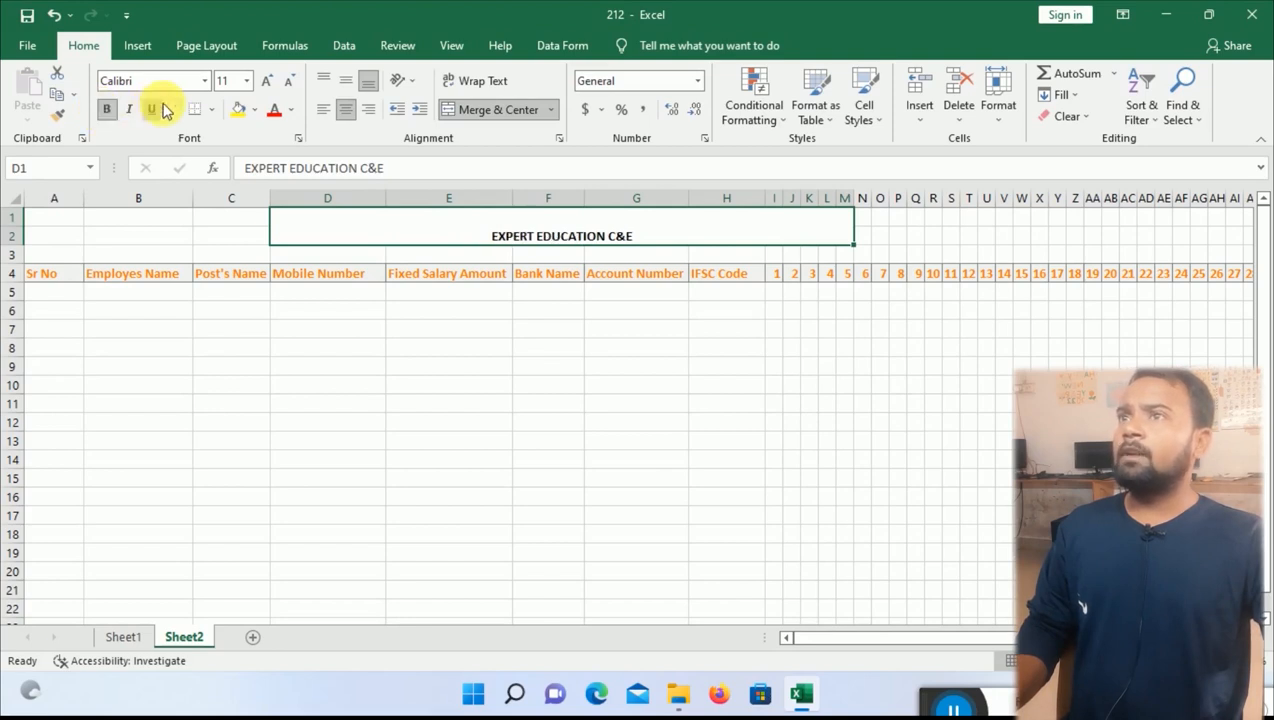
click(270, 83)
click(272, 83)
click(272, 83)
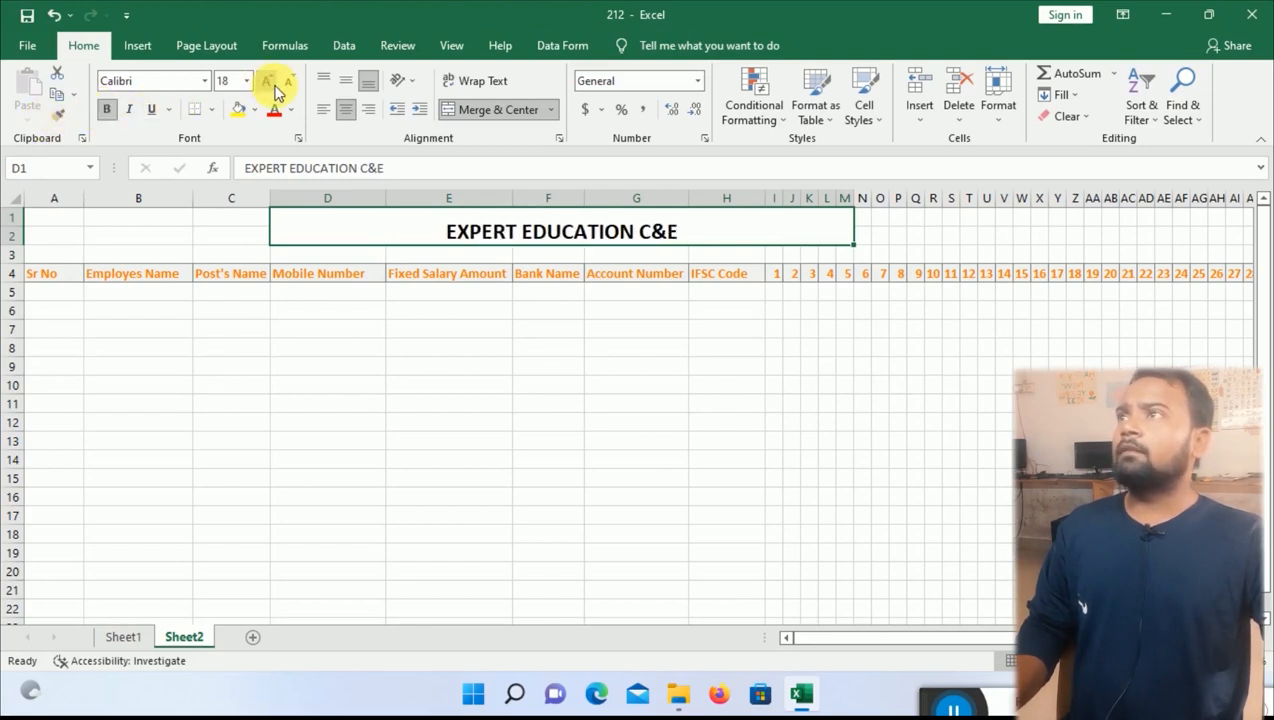
click(272, 83)
click(272, 83)
click(272, 83)
click(272, 83)
click(434, 257)
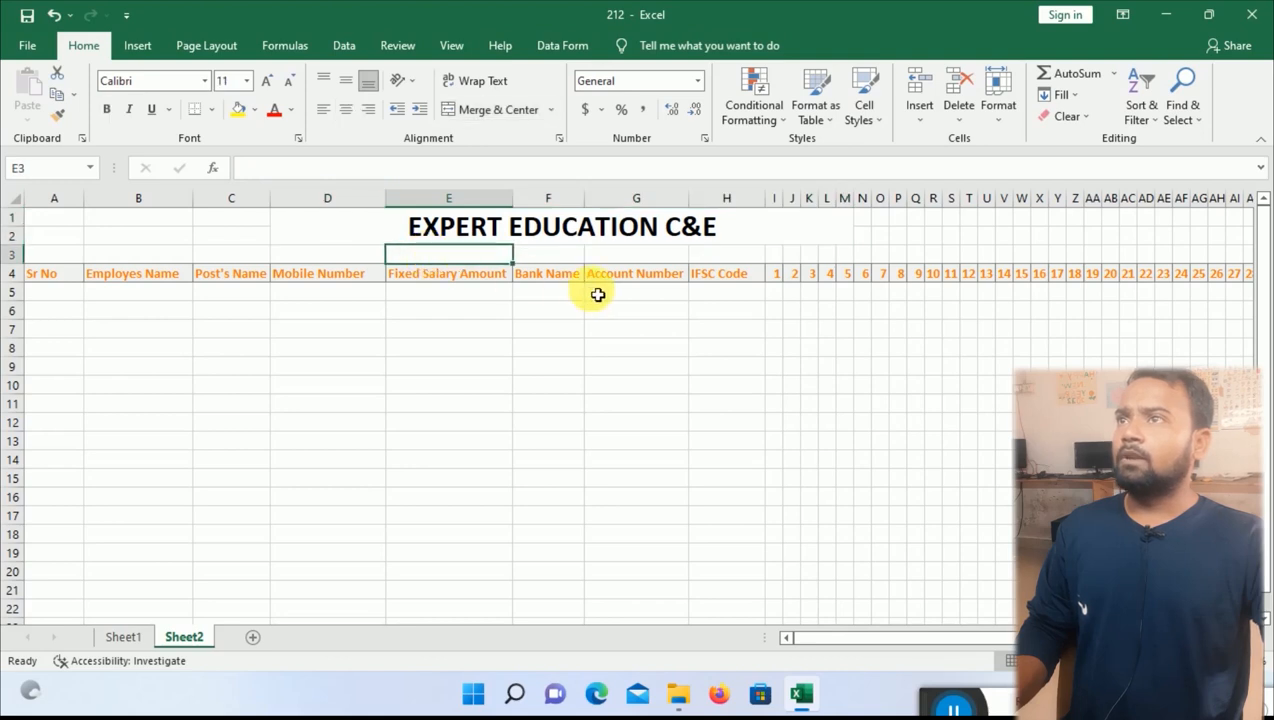
Enter Months Name, April and 2022 in E3, F3 and G3.
text(Month)
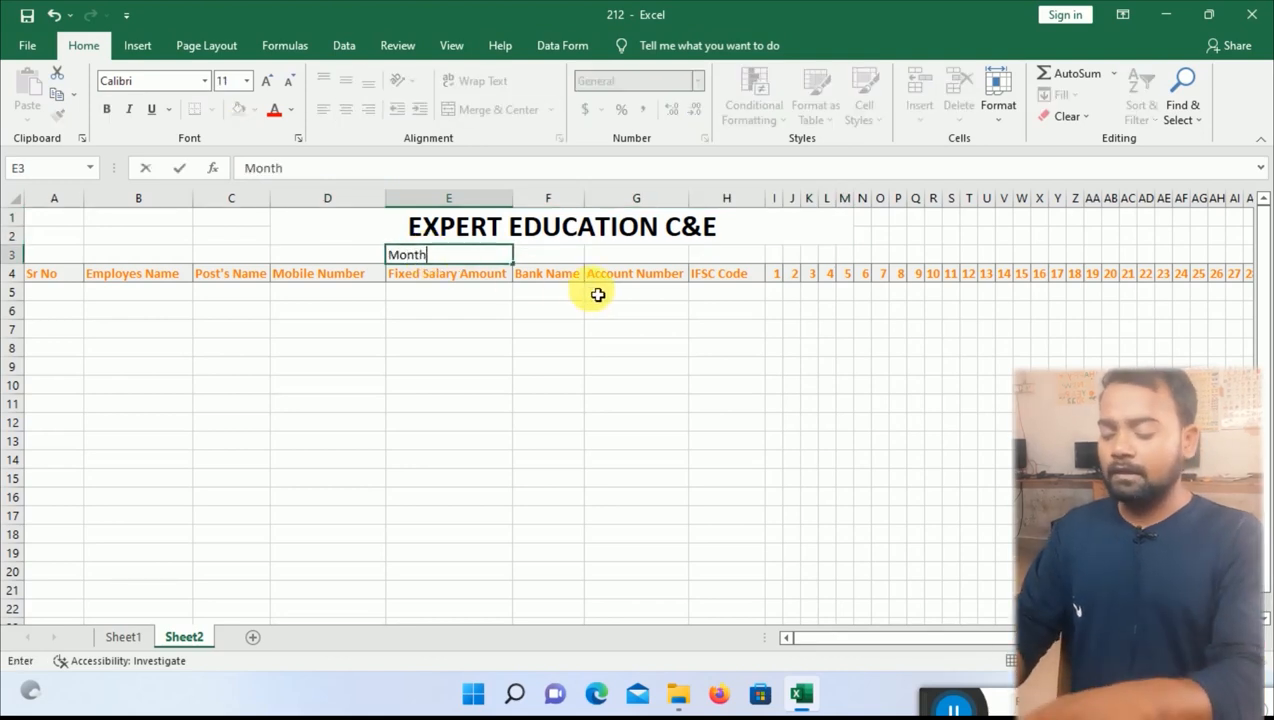
text(s Nam)
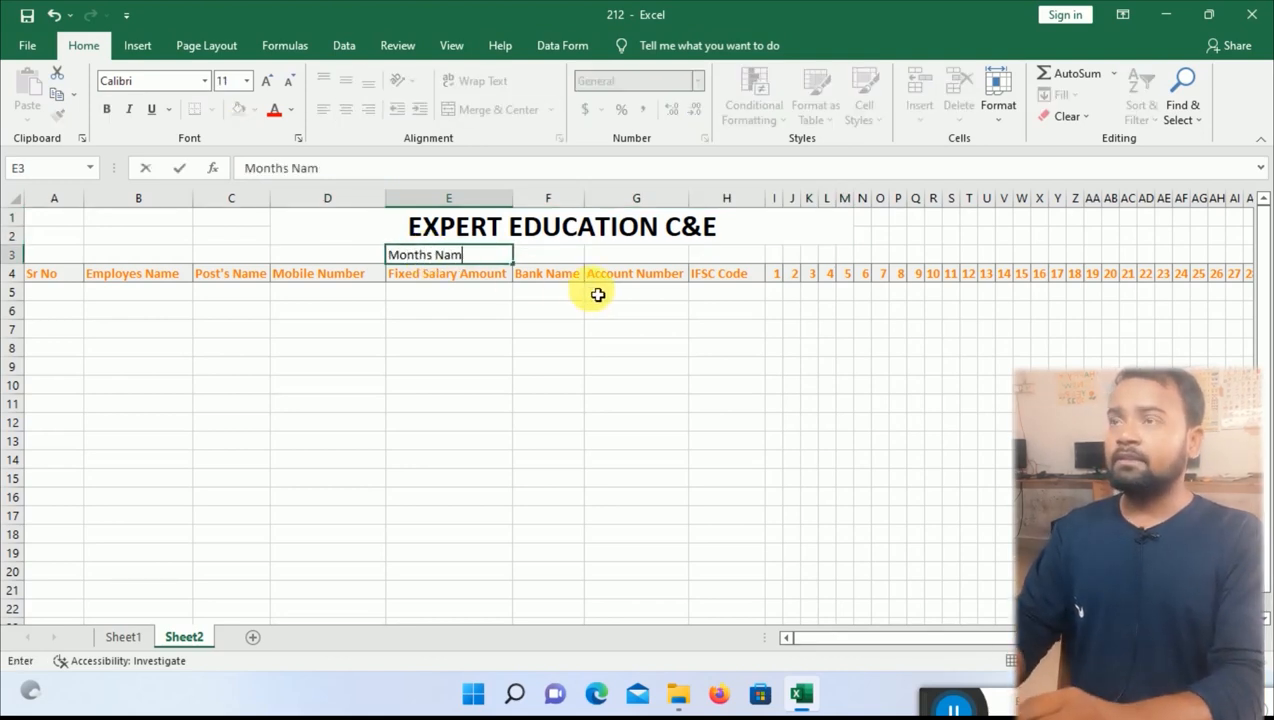
text(e)
key(Tab)
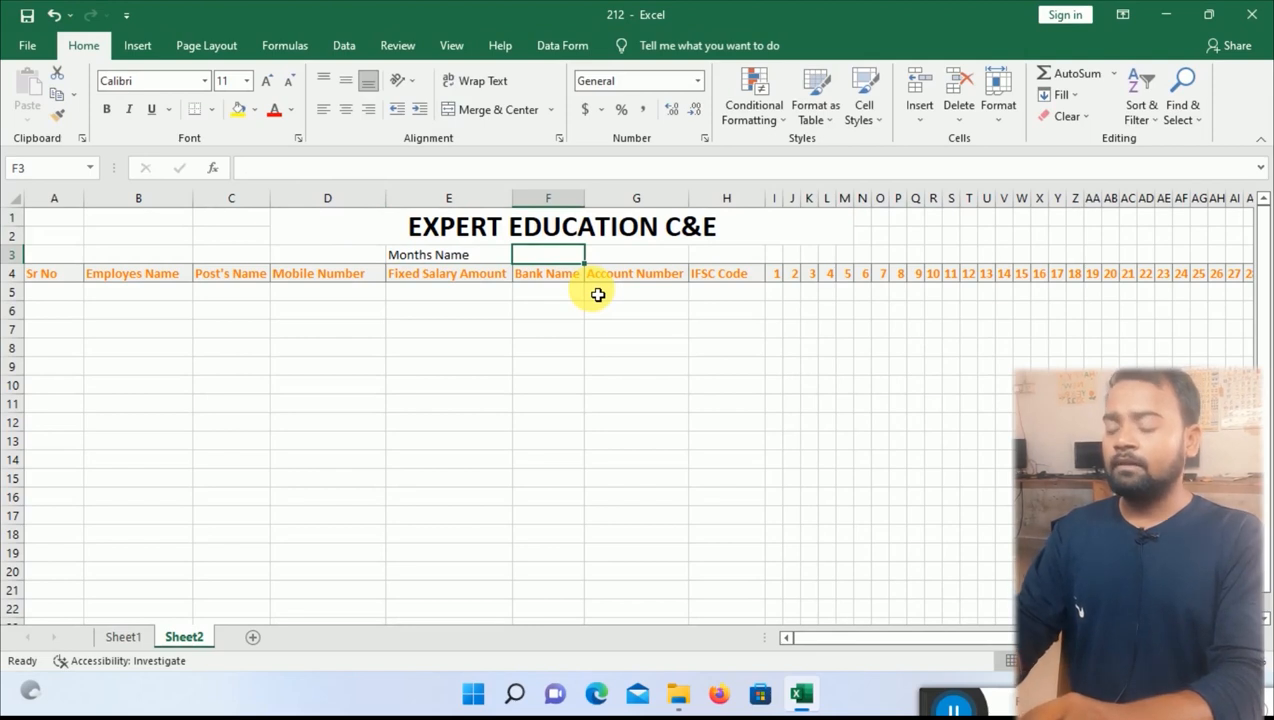
text(April)
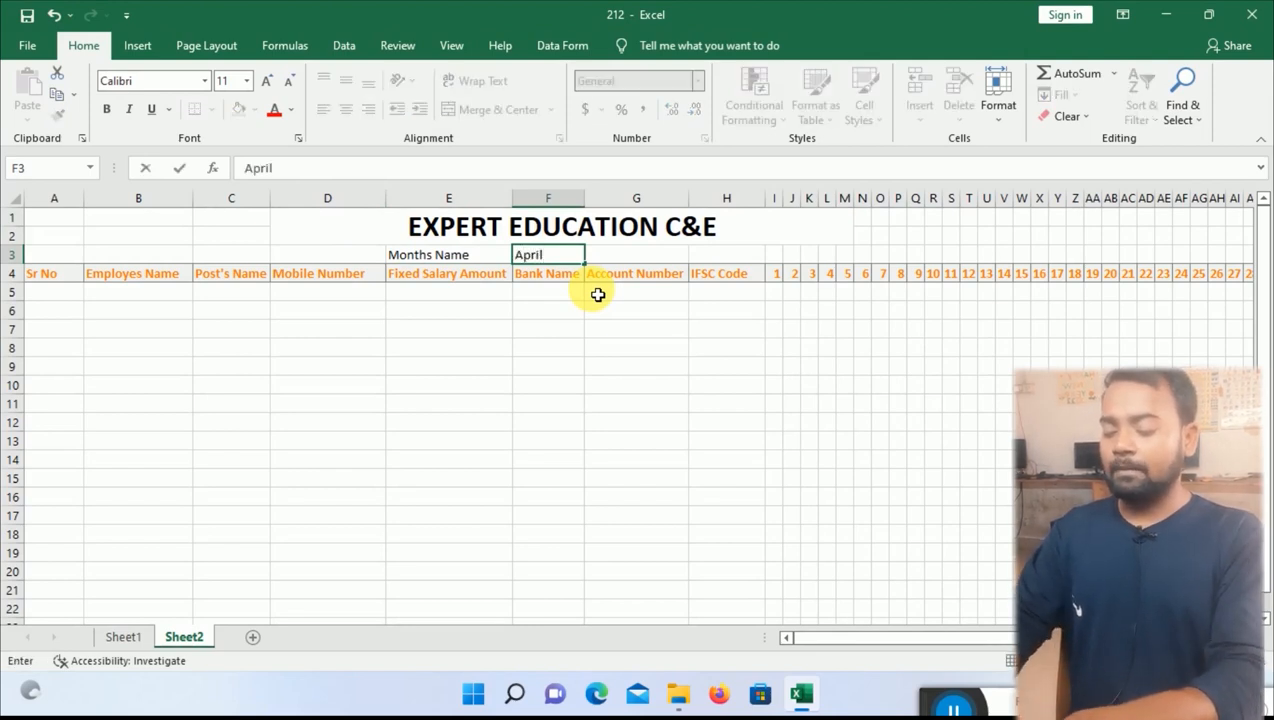
key(Tab)
text(2022)
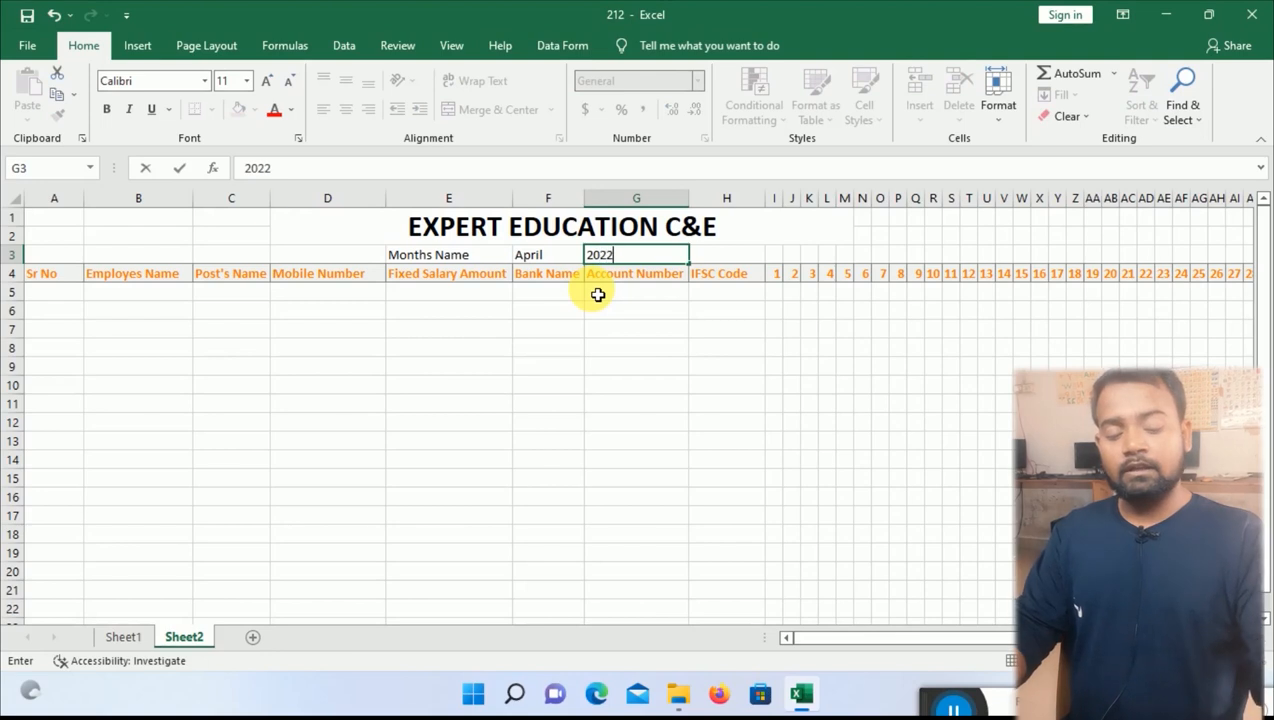
key(Return)
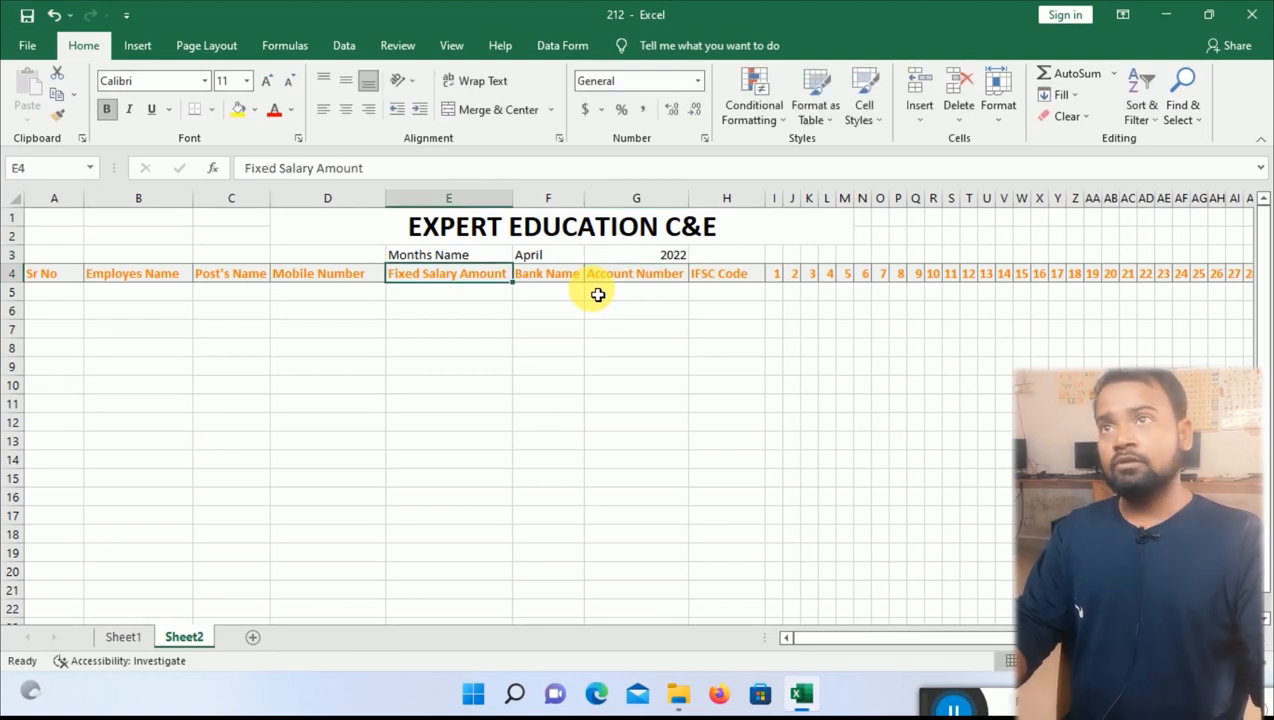
Right-align April in F3 and left-align 2022 in G3.
click(660, 254)
click(538, 255)
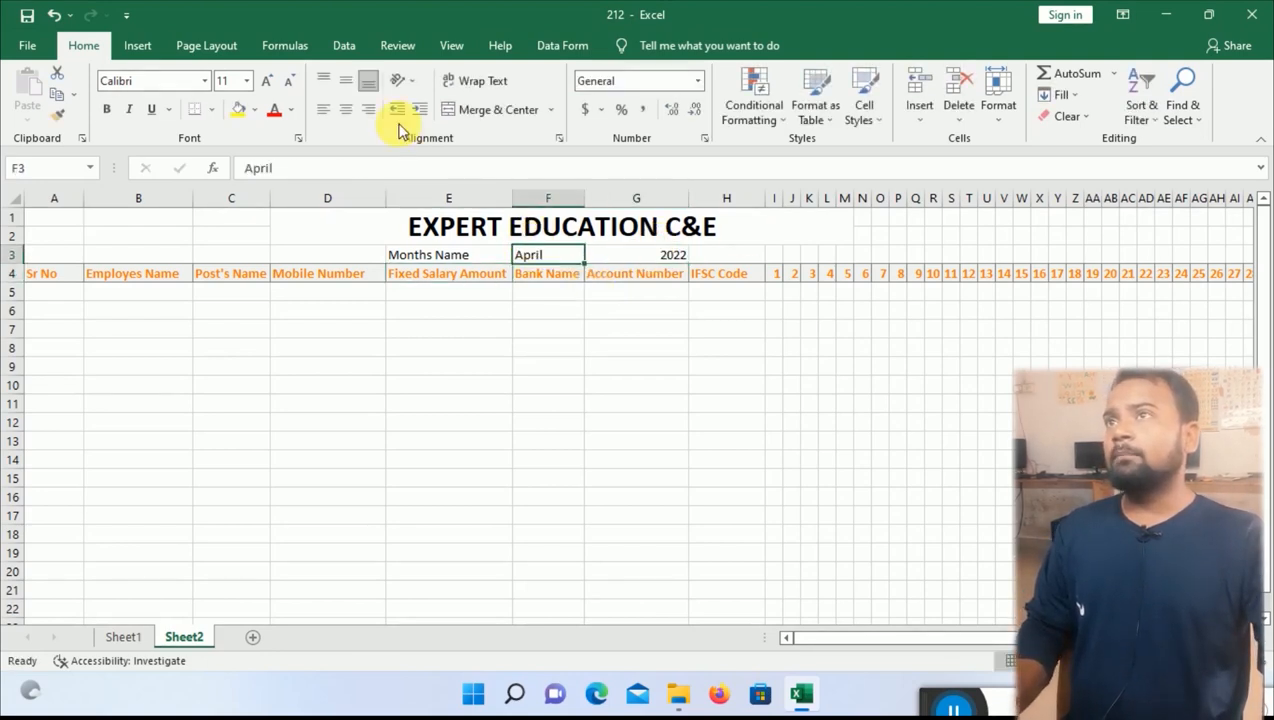
click(369, 109)
click(649, 257)
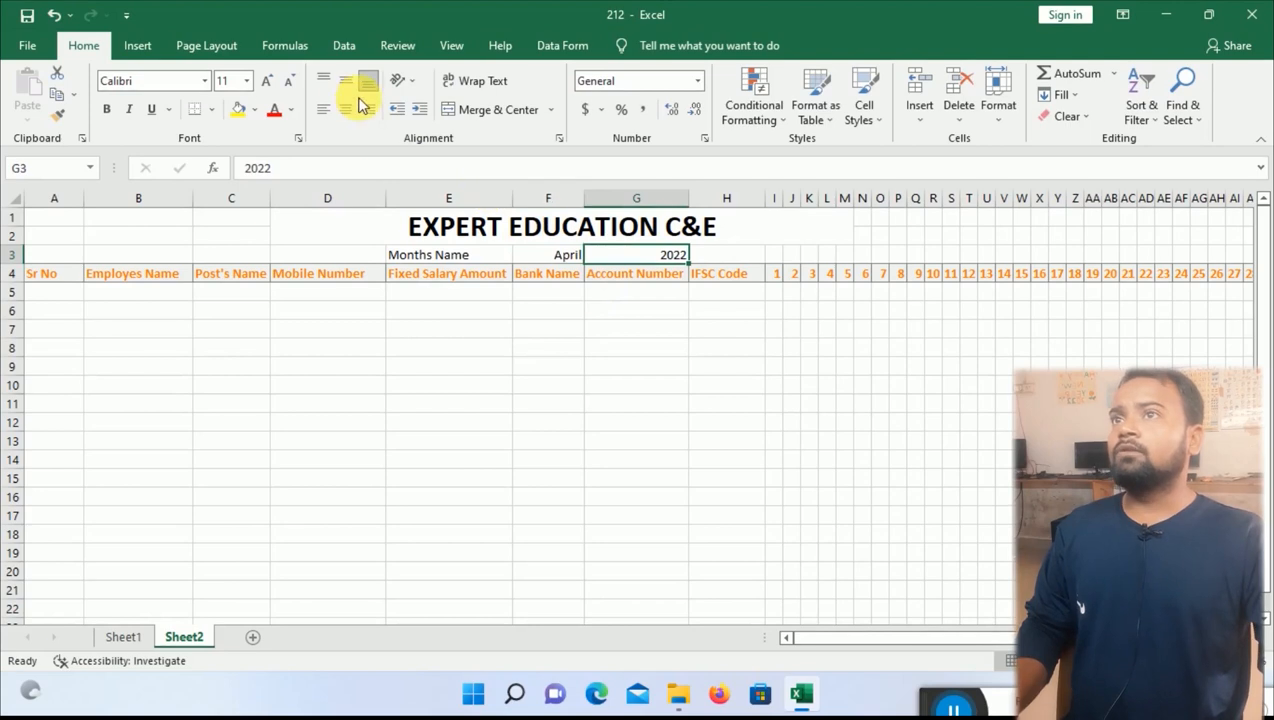
click(322, 113)
click(550, 370)
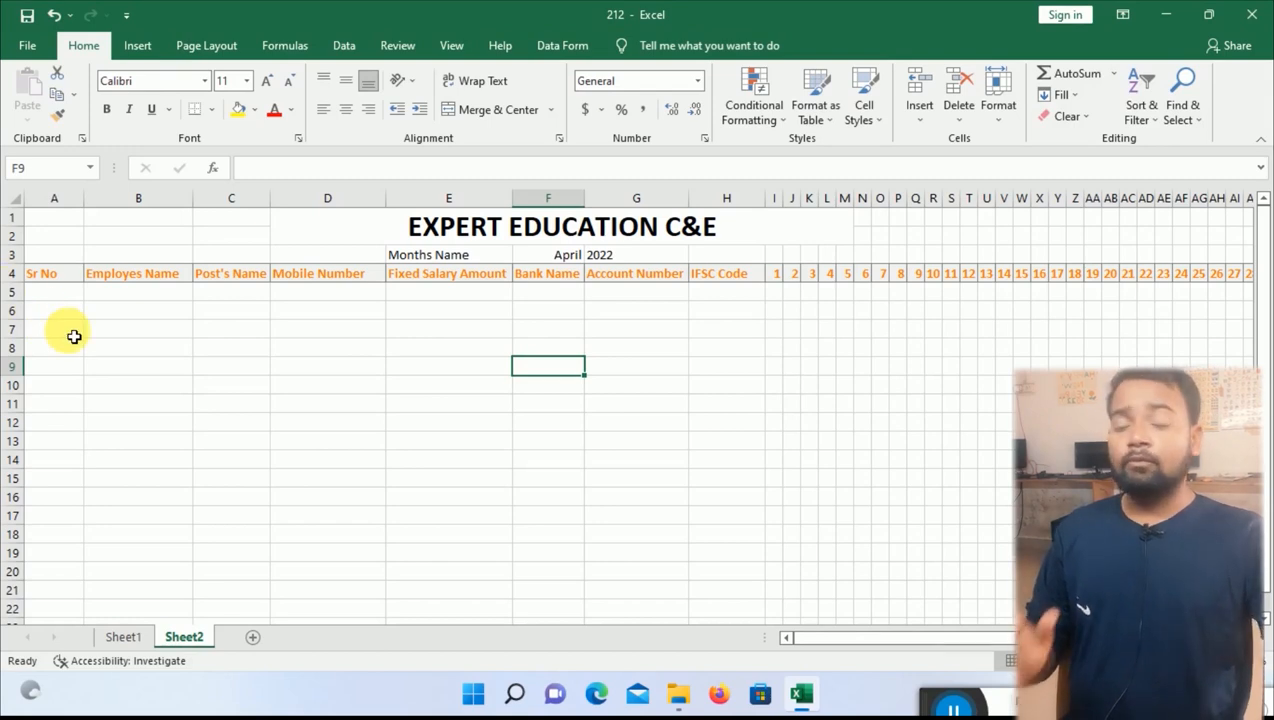
Start row 5 with serial number 1, the employee's name and post HR.
click(69, 299)
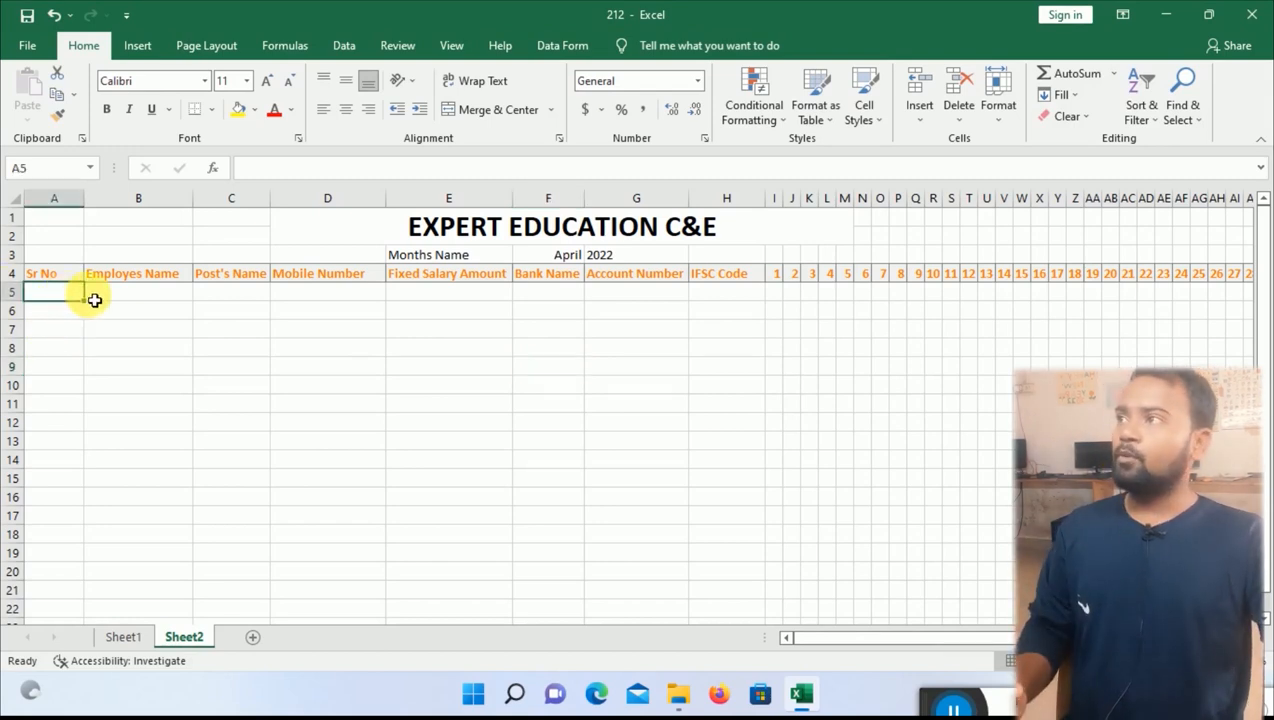
text(1)
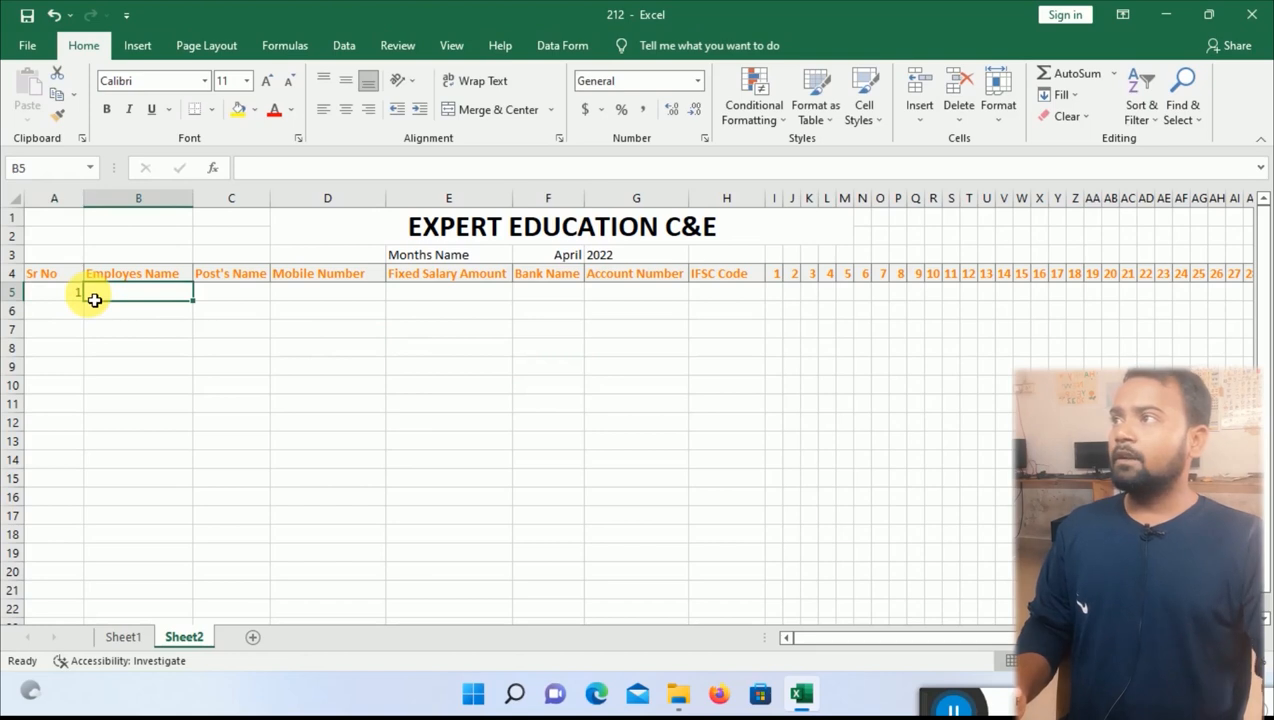
text(Hari)
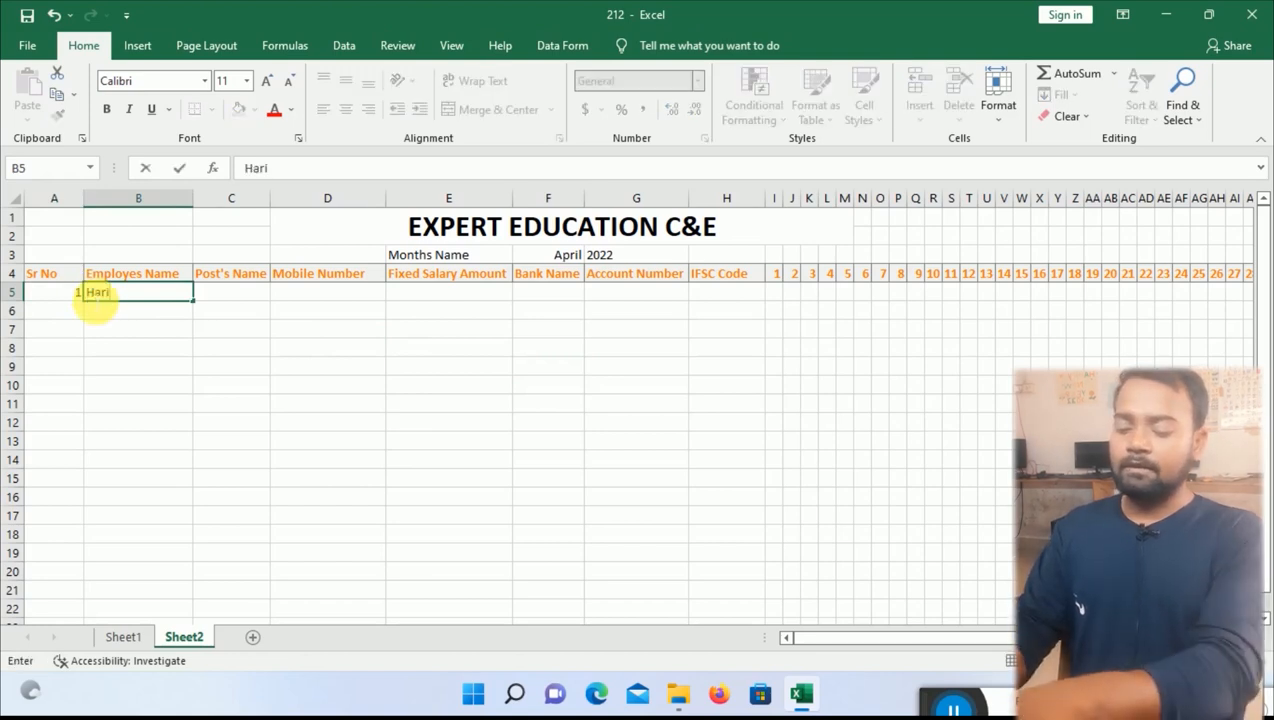
text( Sir)
key(Tab)
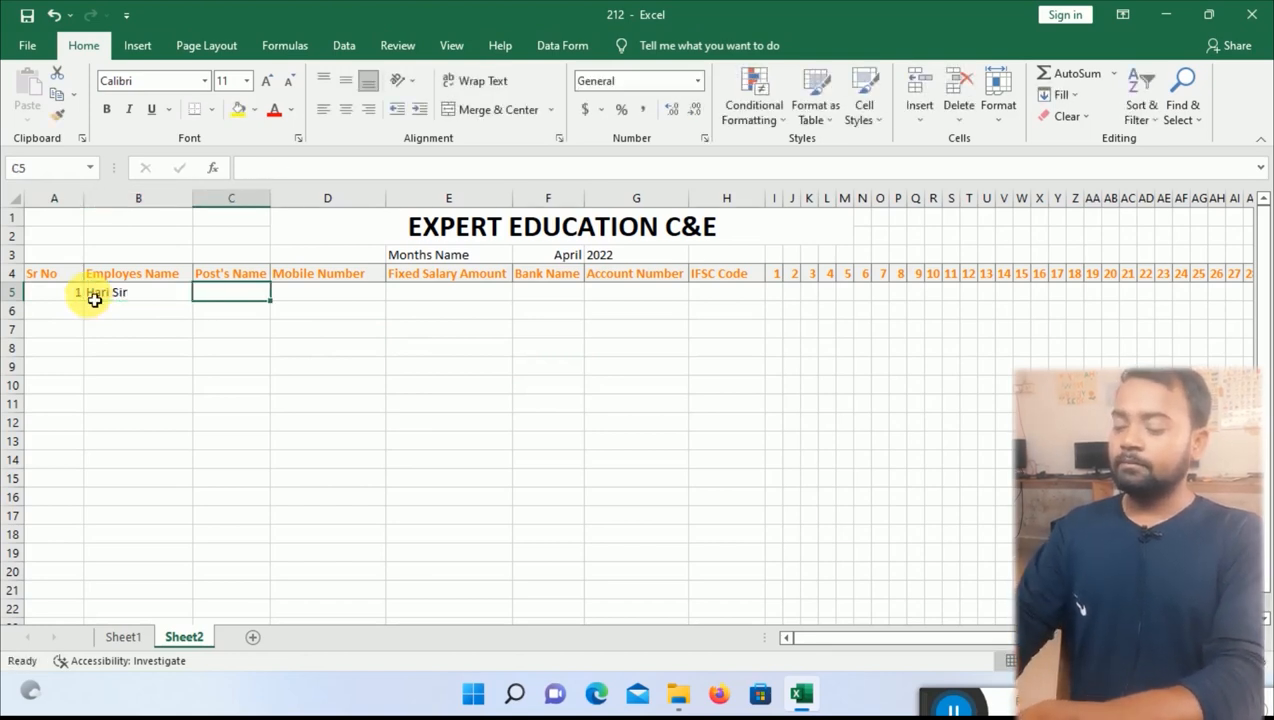
text(HR)
key(Tab)
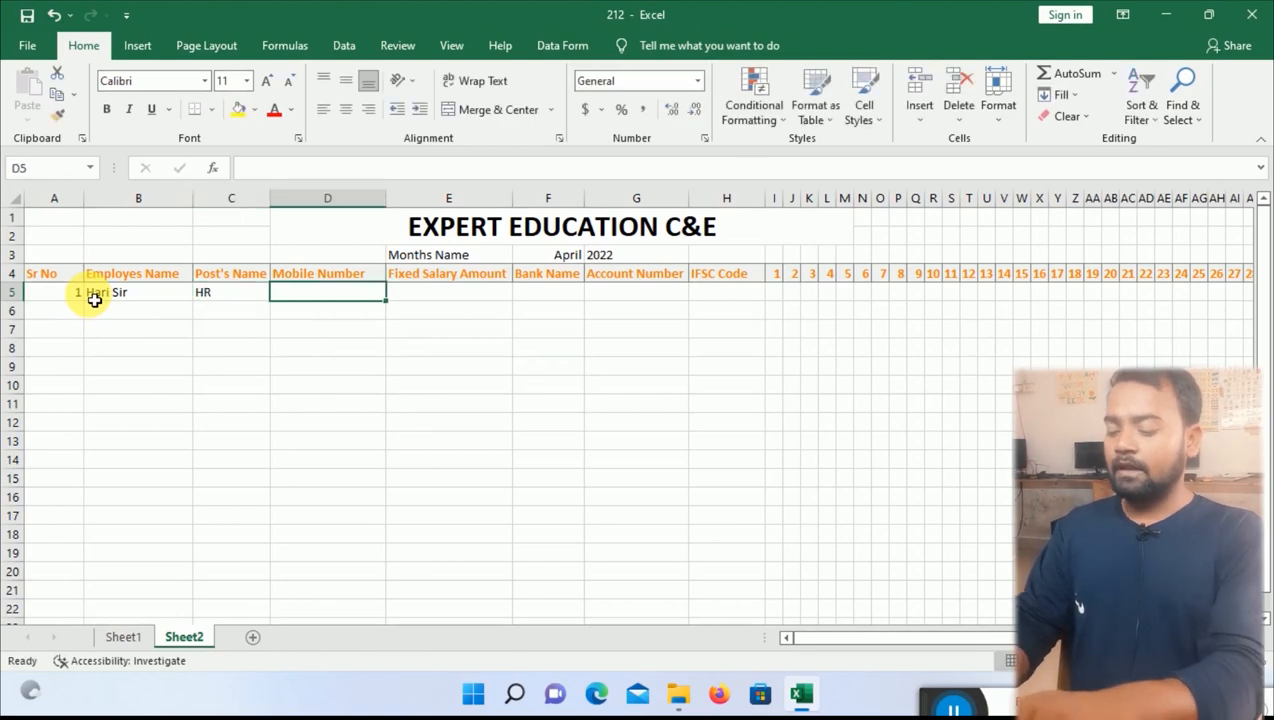
Enter the employee's mobile number, fixed salary 35000 and bank name Bank of Baroda.
text(78785487)
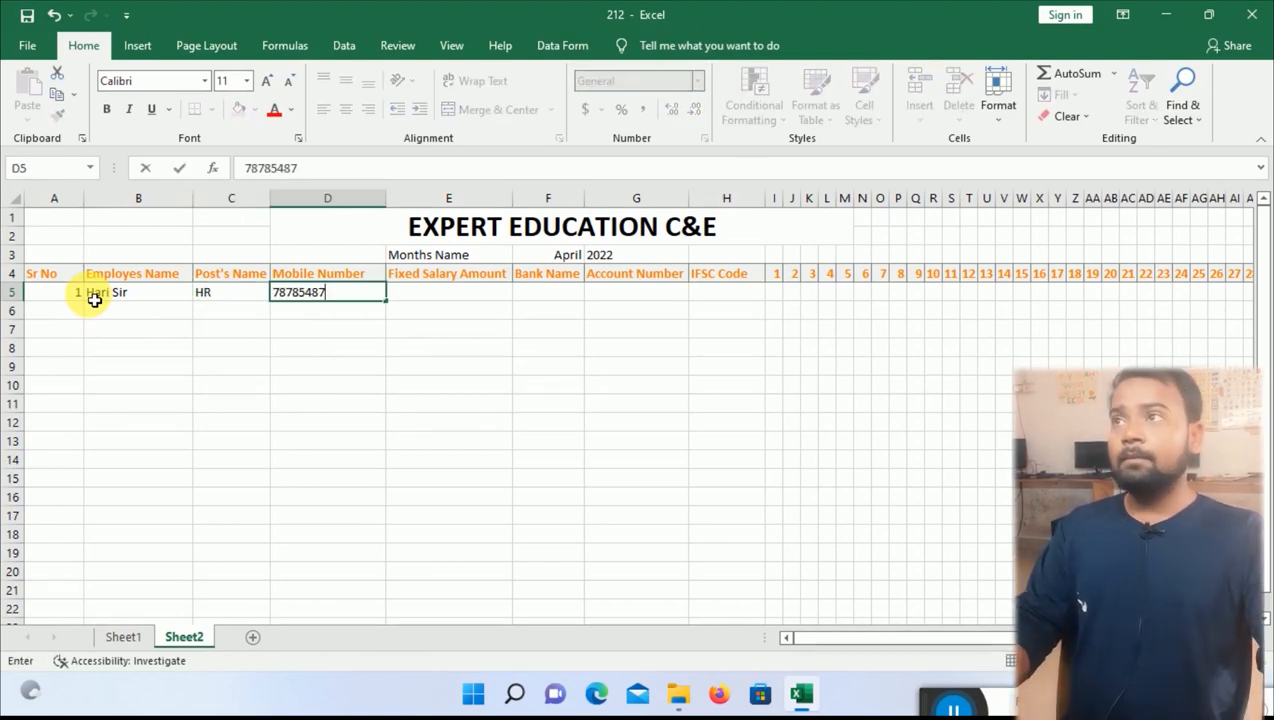
key(BackSpace)
key(BackSpace)
key(BackSpace)
key(BackSpace)
key(BackSpace)
key(BackSpace)
key(BackSpace)
key(BackSpace)
key(BackSpace)
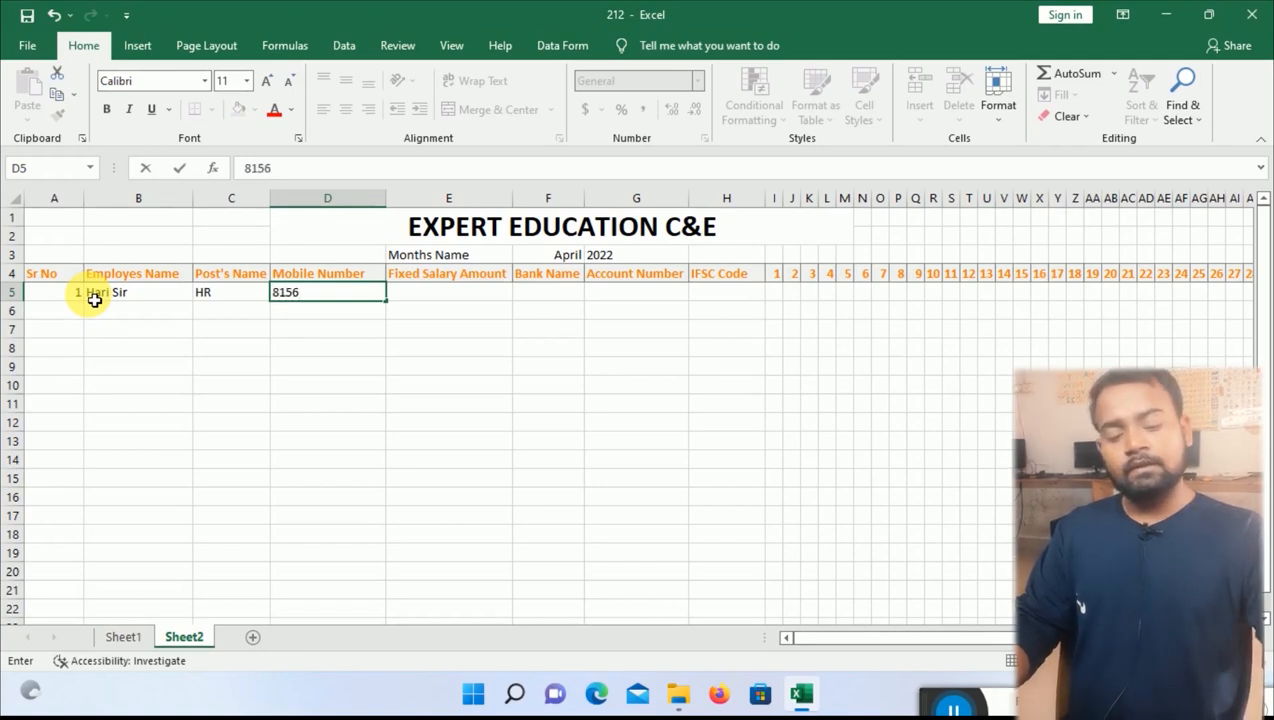
key(Tab)
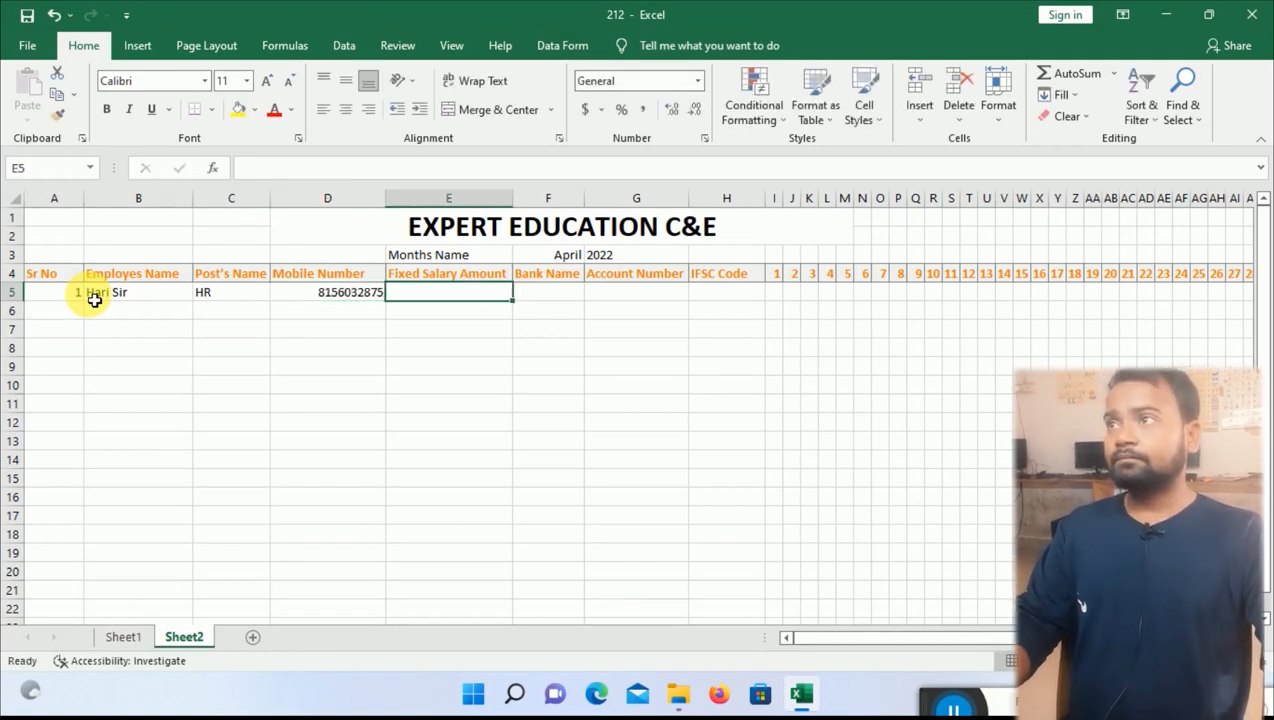
text(35000)
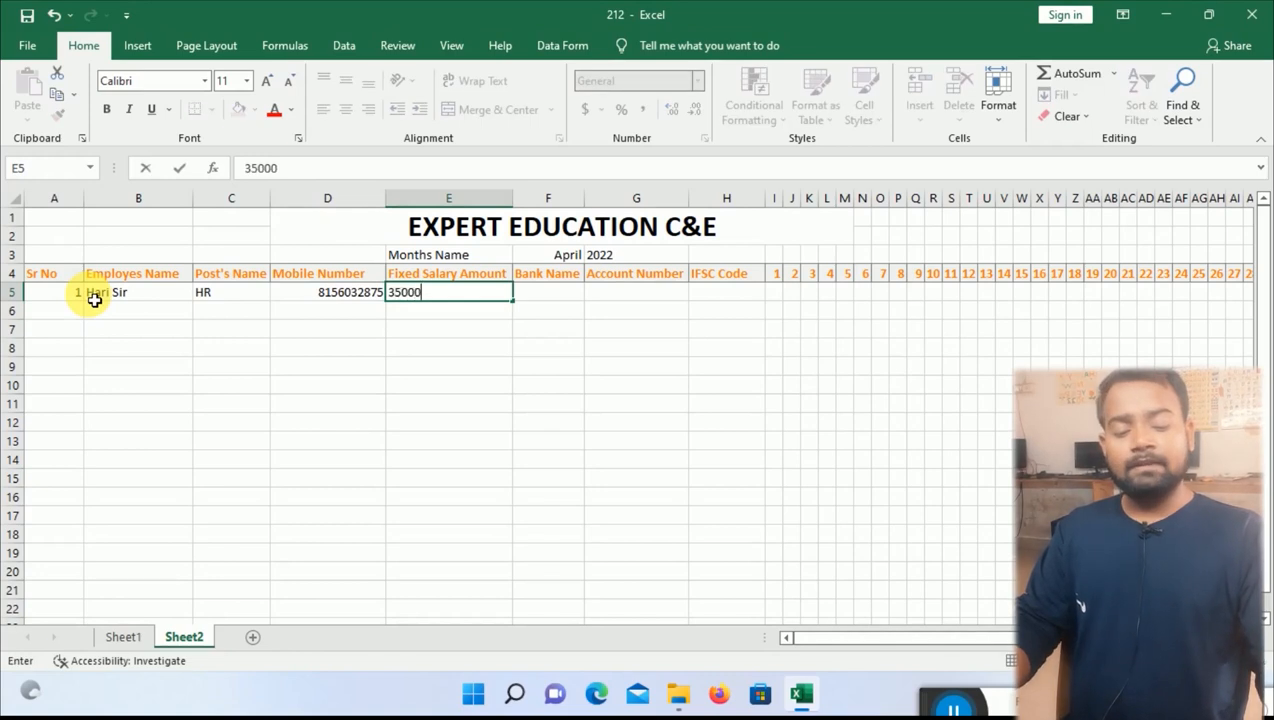
key(Tab)
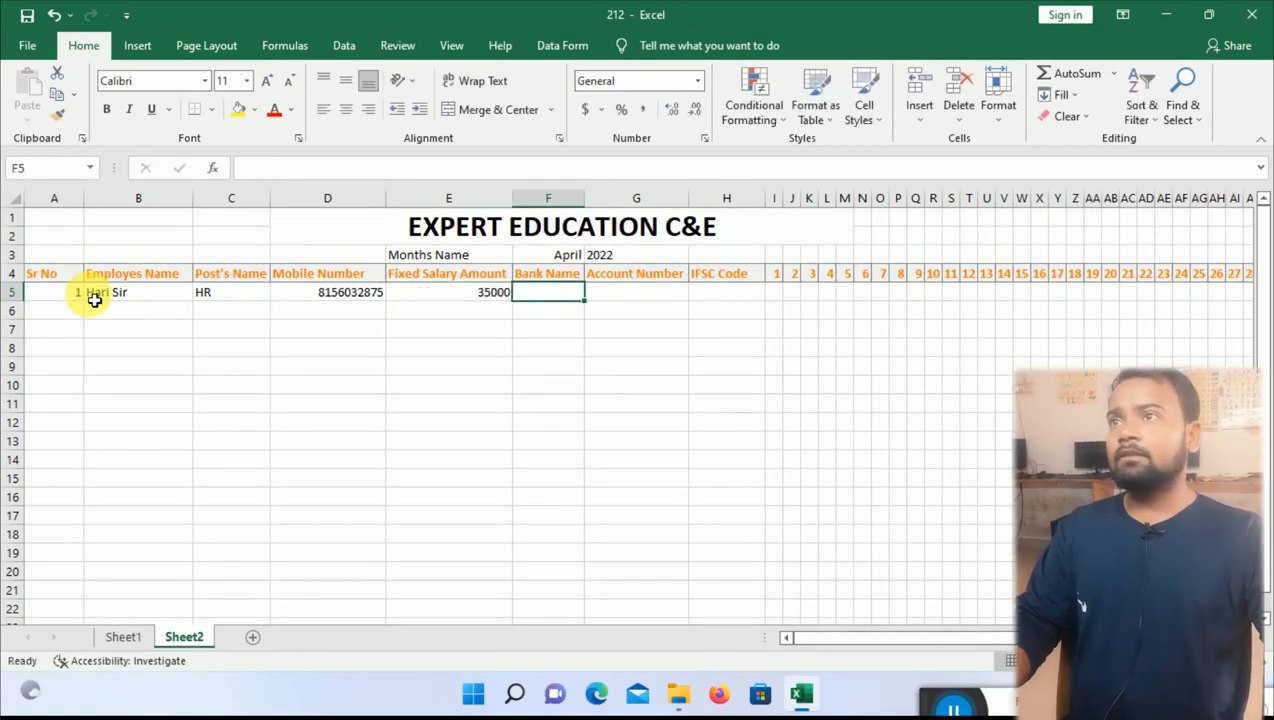
text(Bank of )
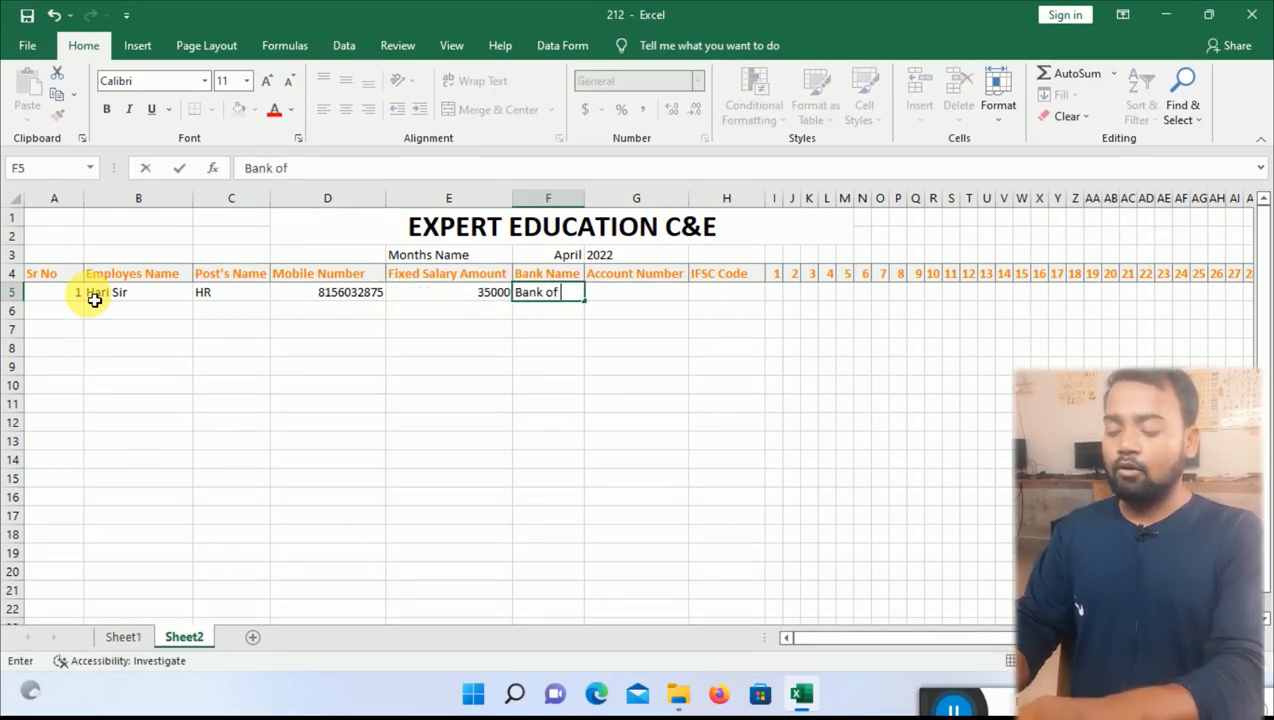
text(Baroda)
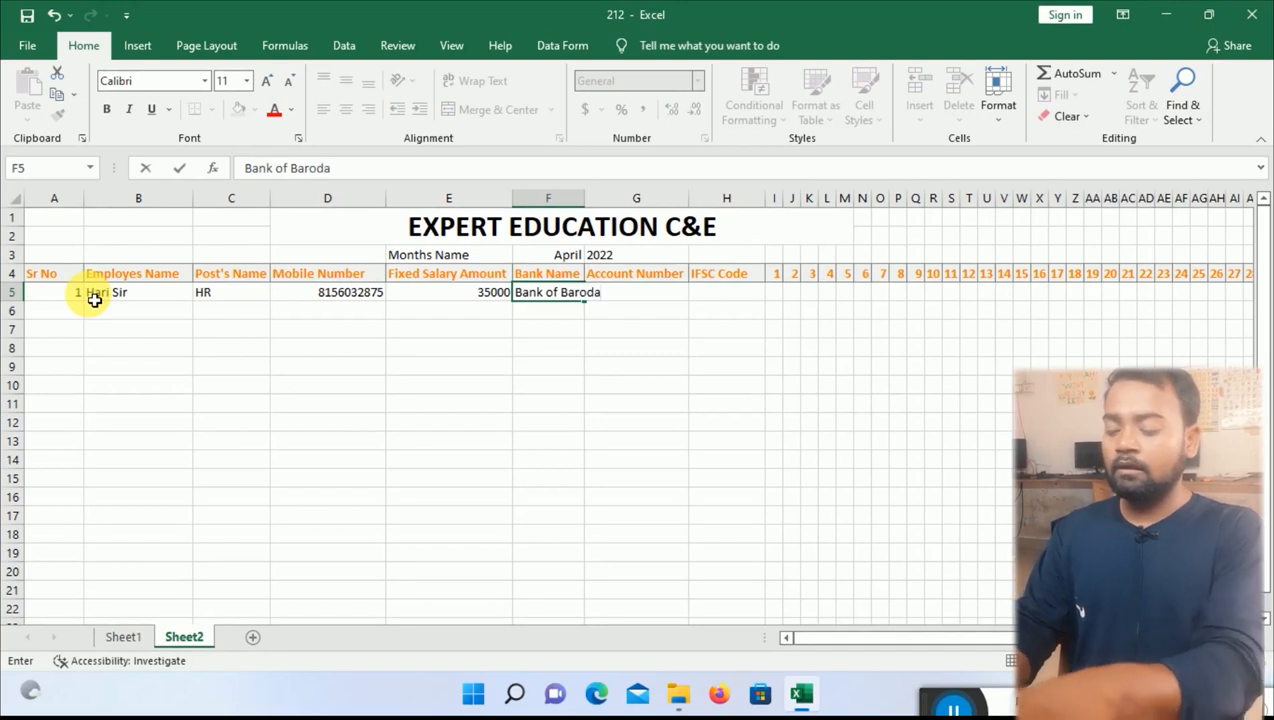
key(Tab)
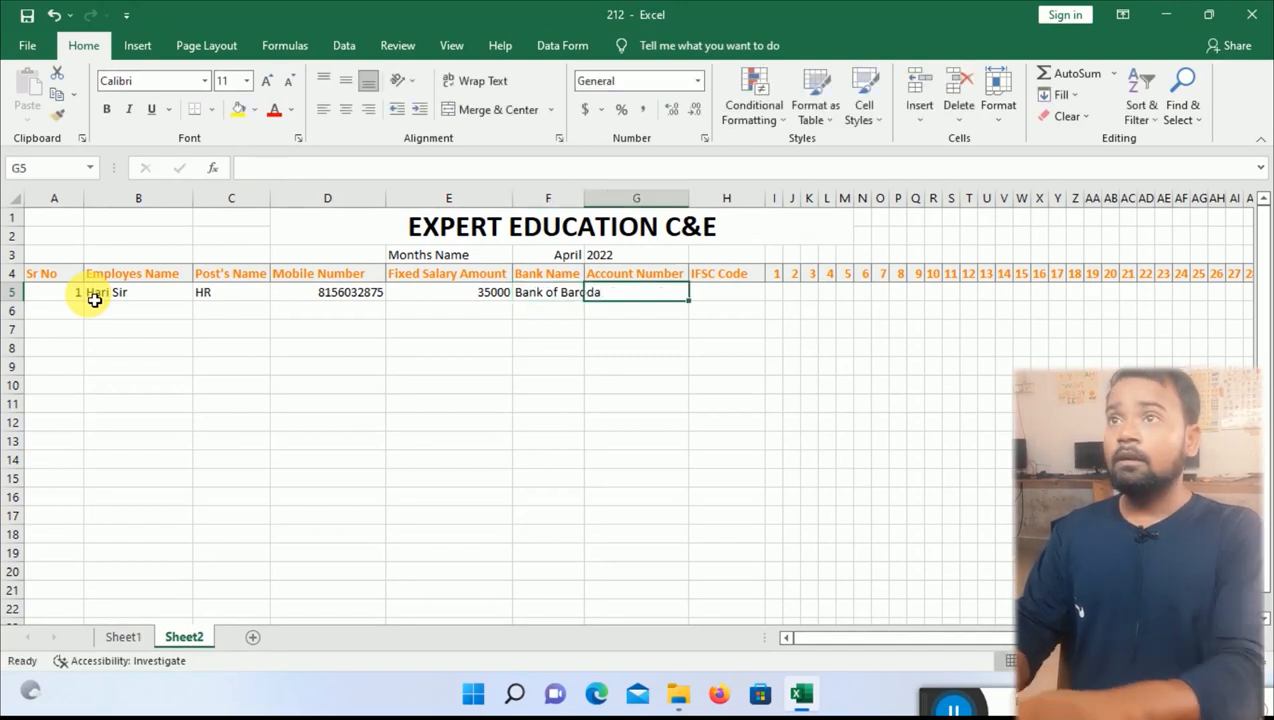
Autofit the Bank Name column and enter the employee's bank account number.
click(590, 207)
double_click(587, 205)
click(679, 299)
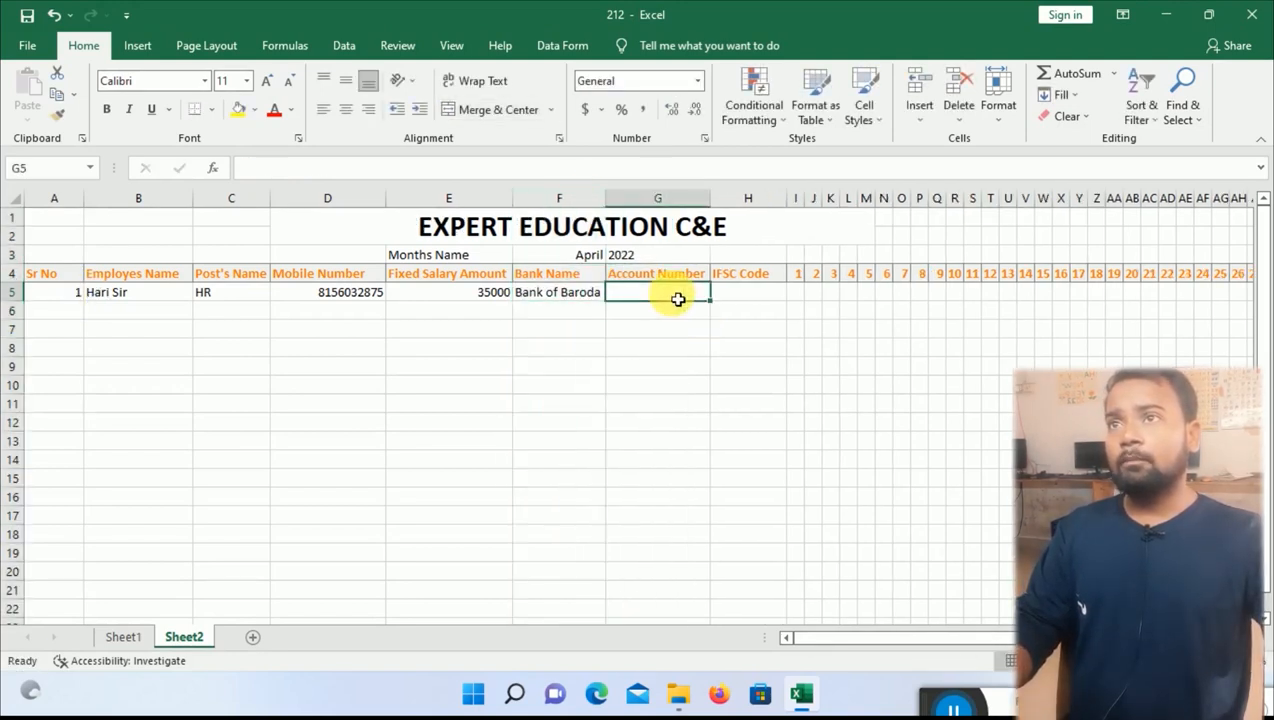
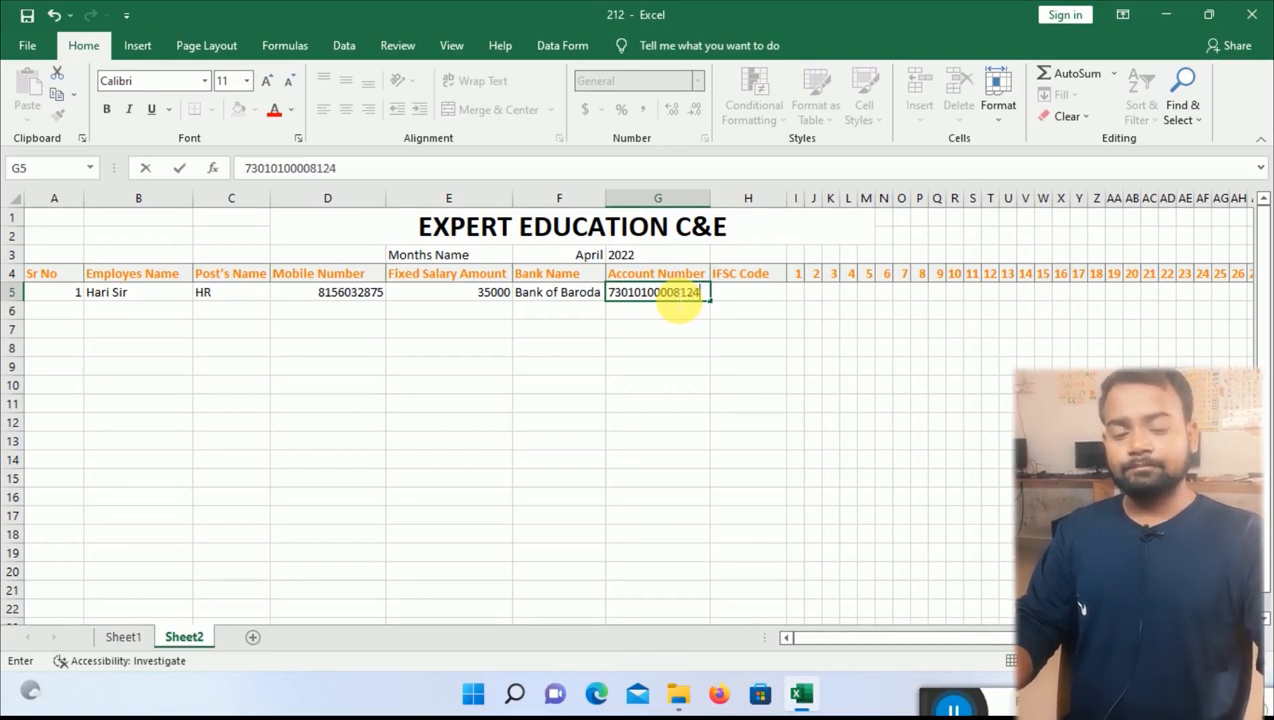
key(Tab)
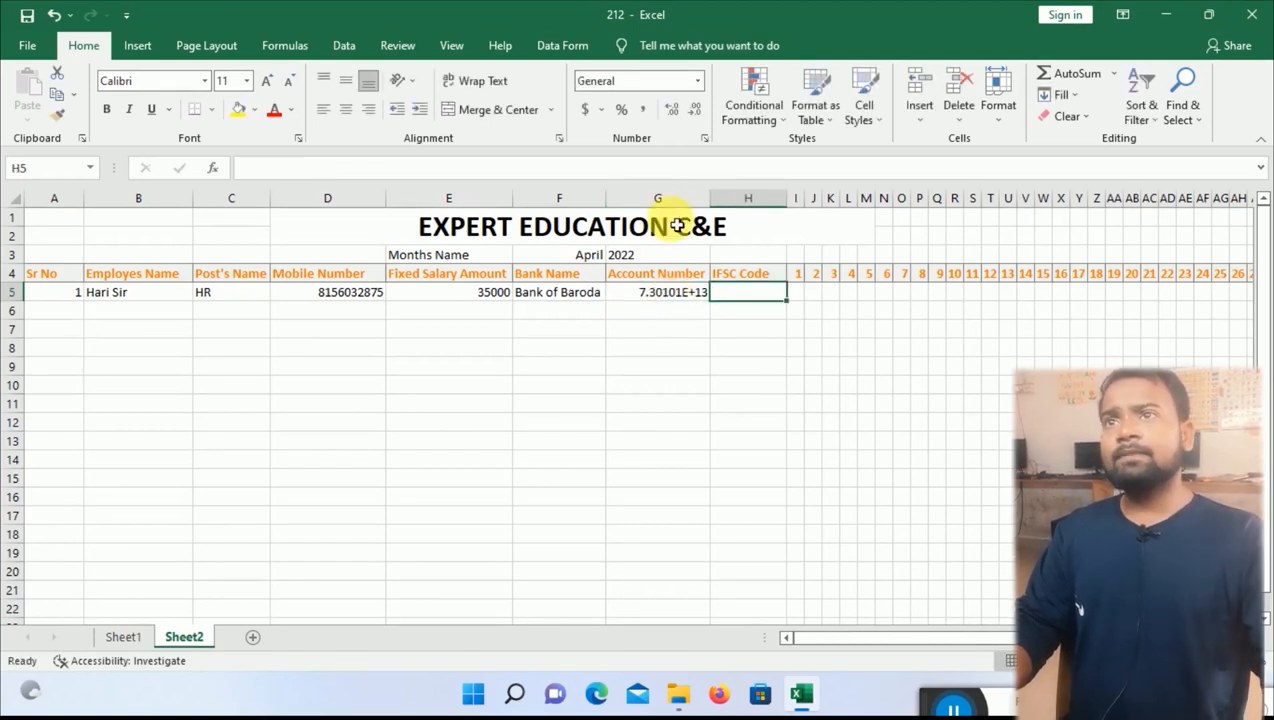
Format the Account Number column as Number with no decimal places.
click(694, 302)
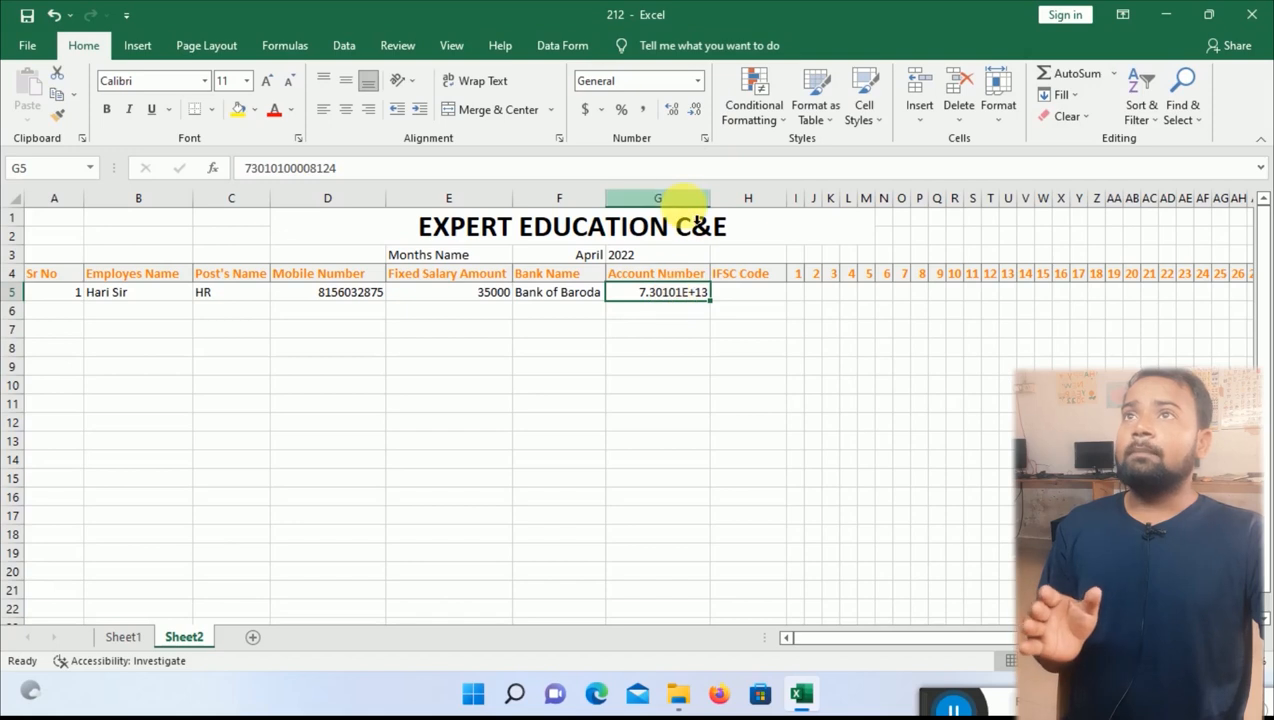
click(690, 203)
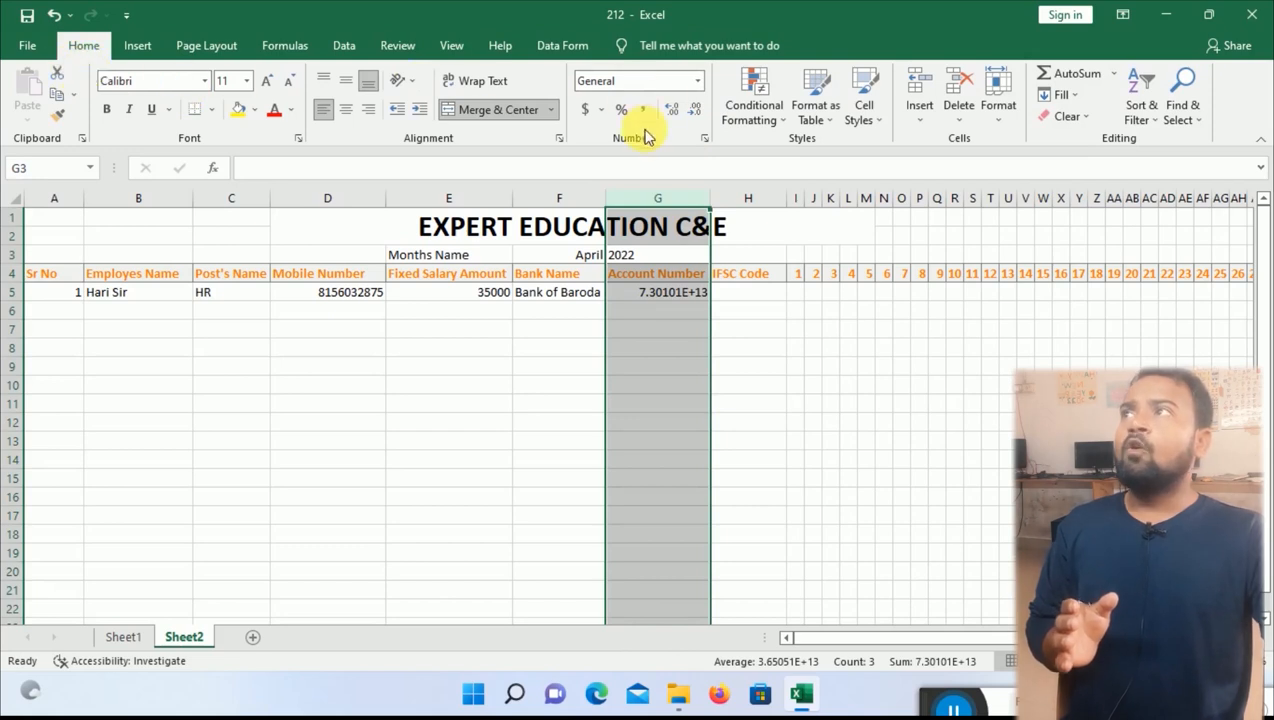
click(698, 88)
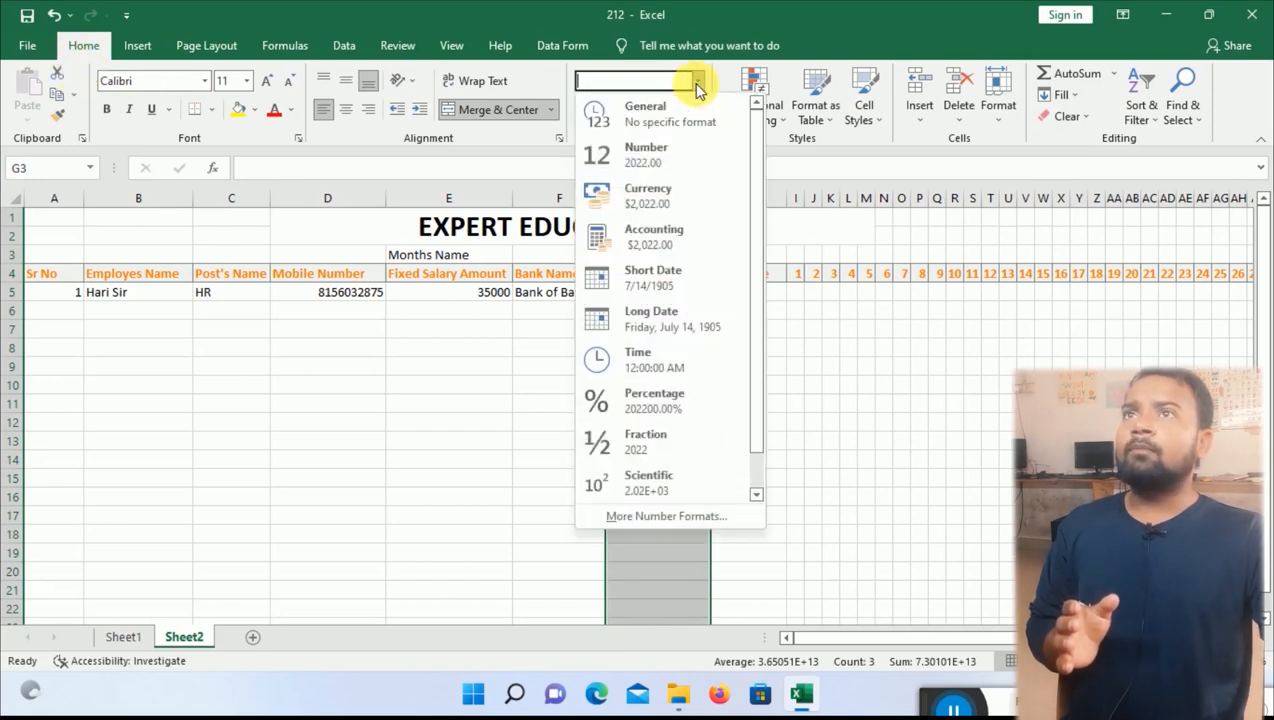
click(648, 150)
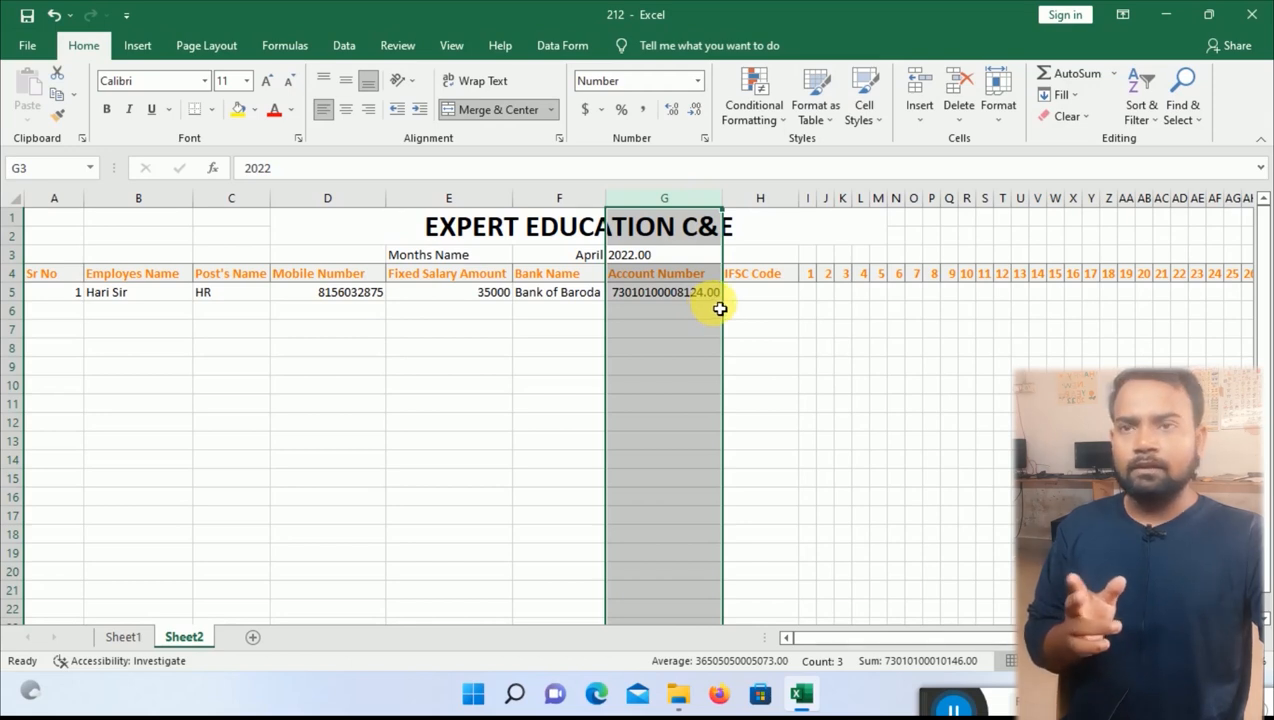
click(671, 111)
click(700, 114)
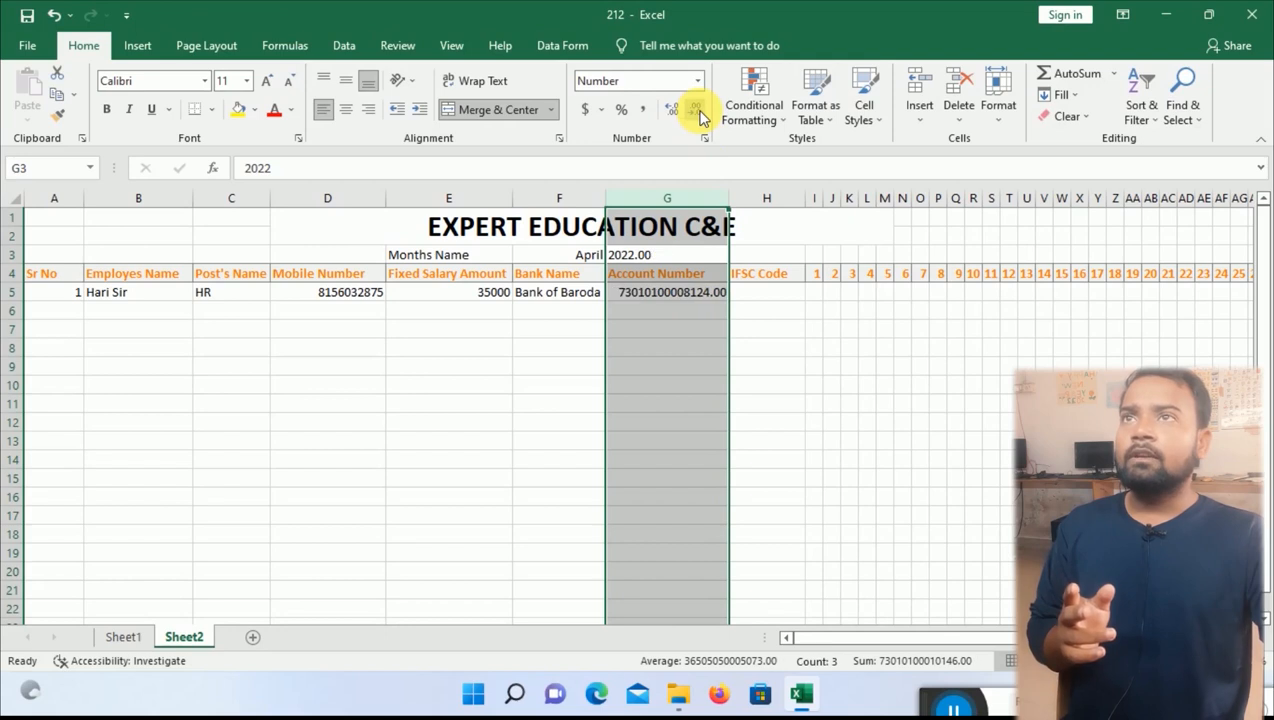
click(700, 114)
click(700, 114)
click(722, 402)
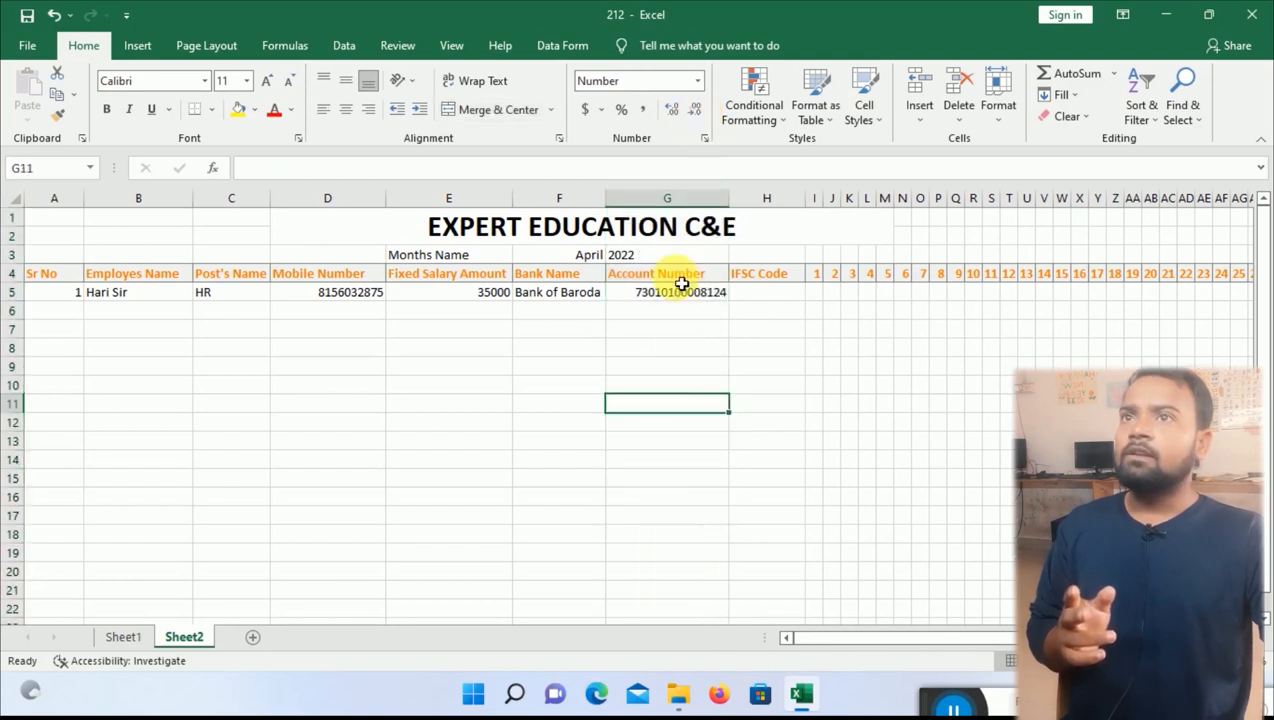
click(678, 293)
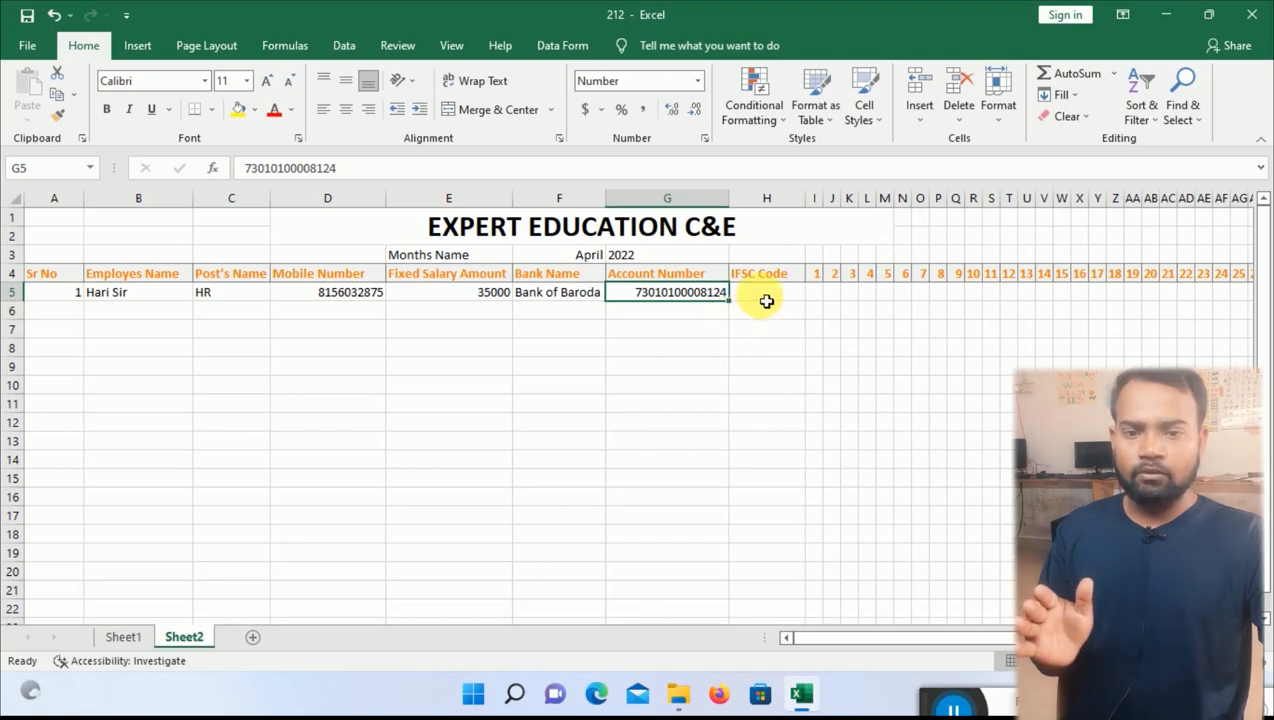
Enter IFSC code BABR034567 in H5.
click(766, 301)
text(BA)
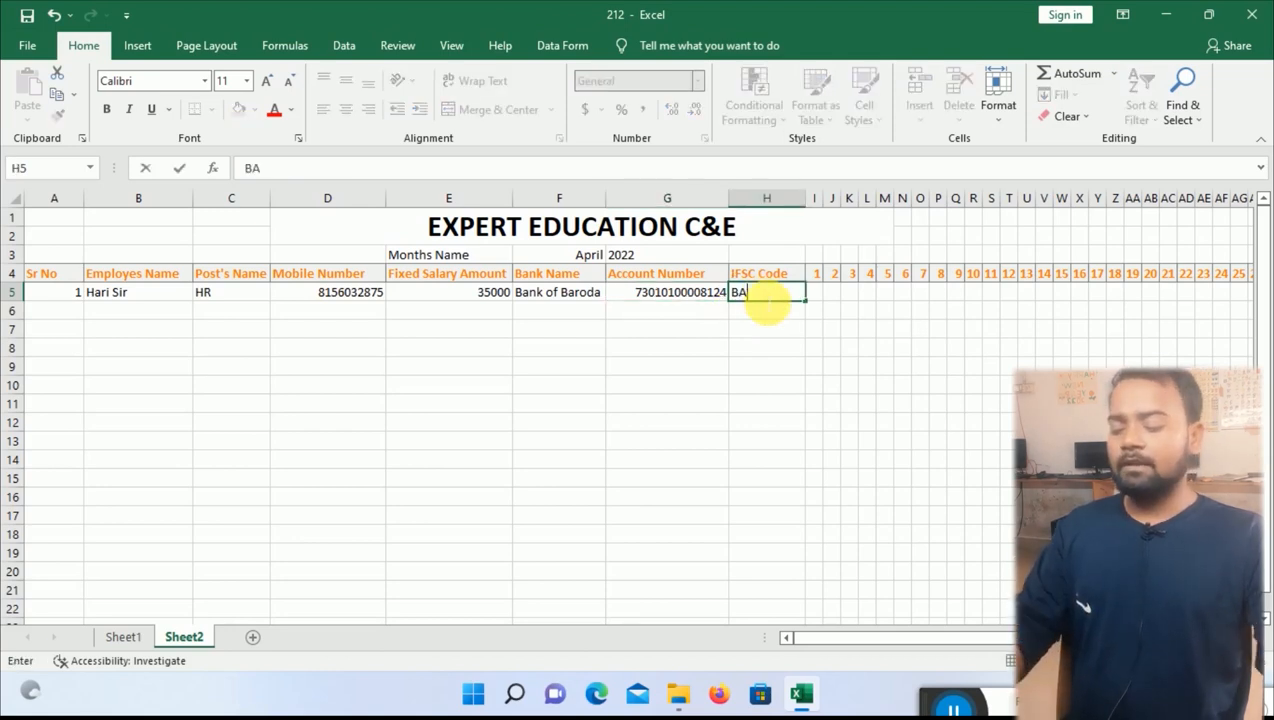
text(BR0)
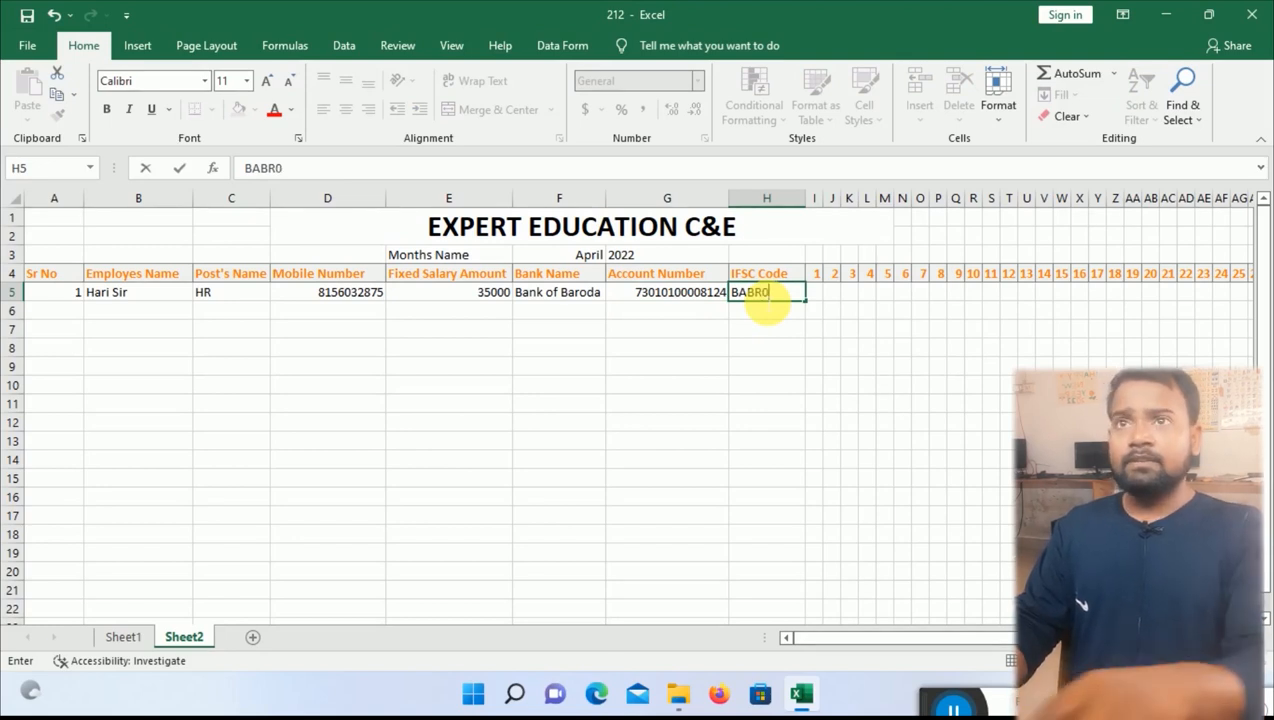
text(34567)
click(813, 364)
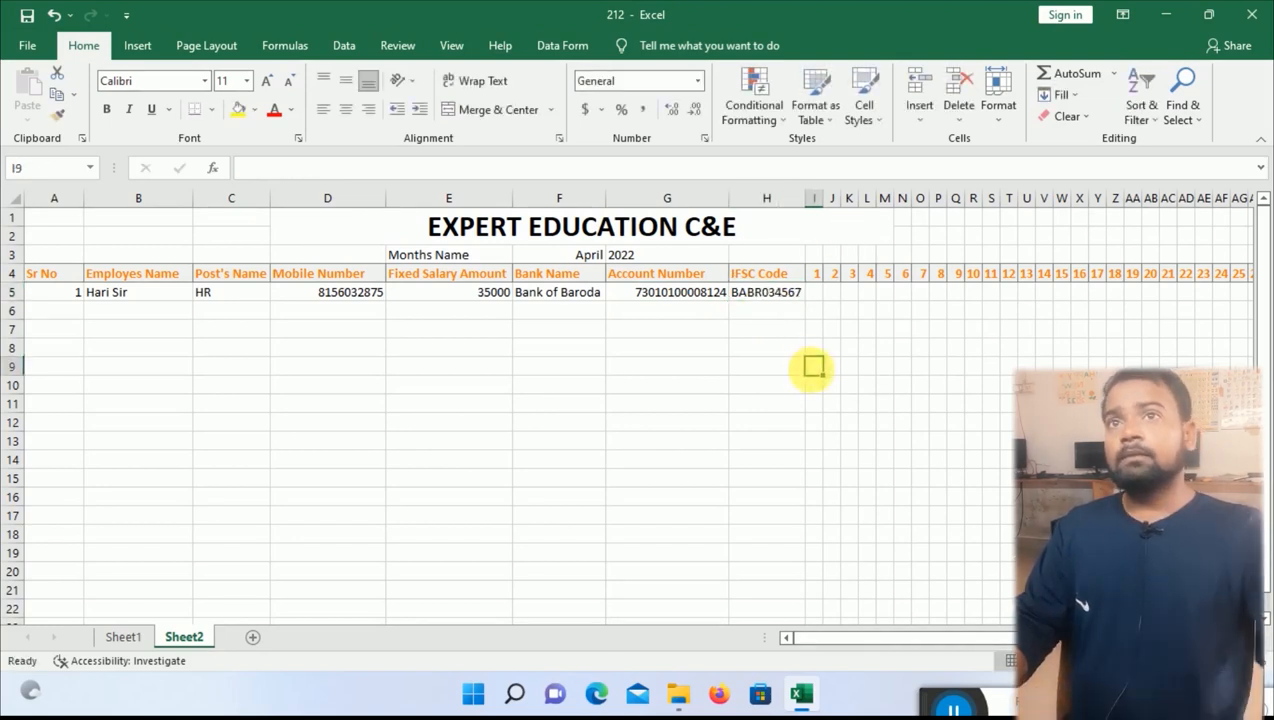
click(819, 291)
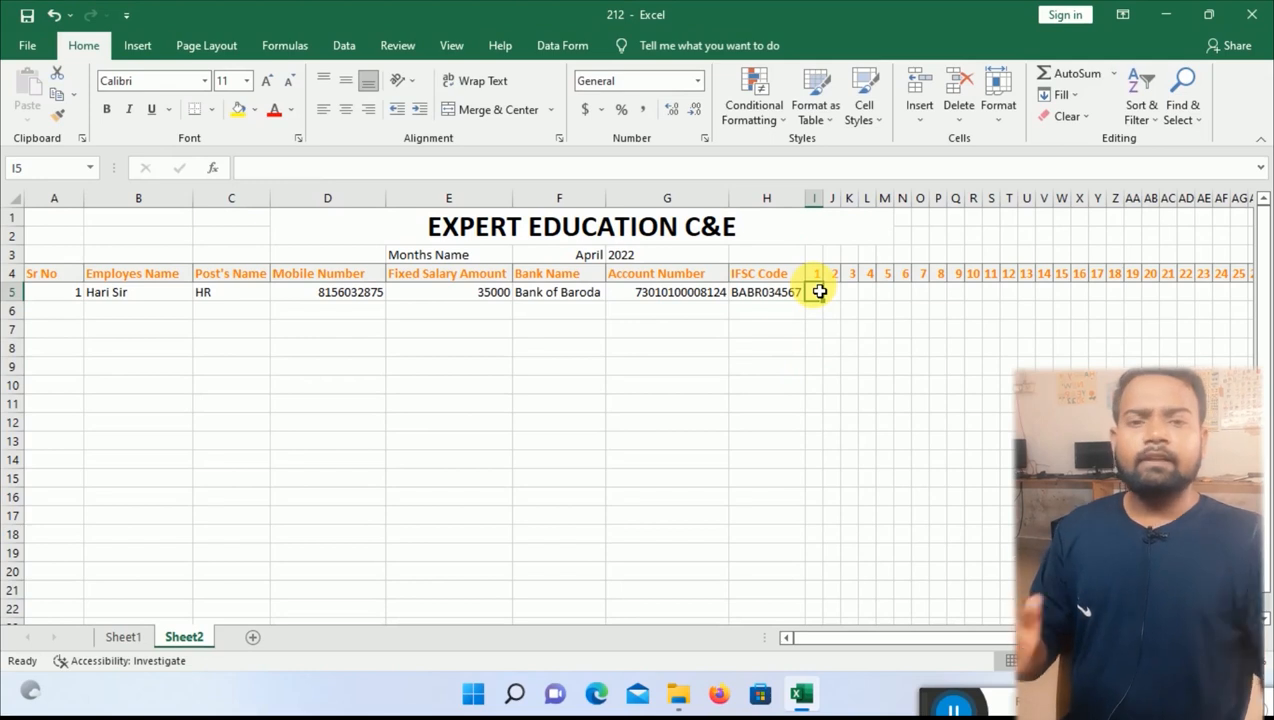
Enter p for day 1 and fill it across all 30 day columns.
text(p)
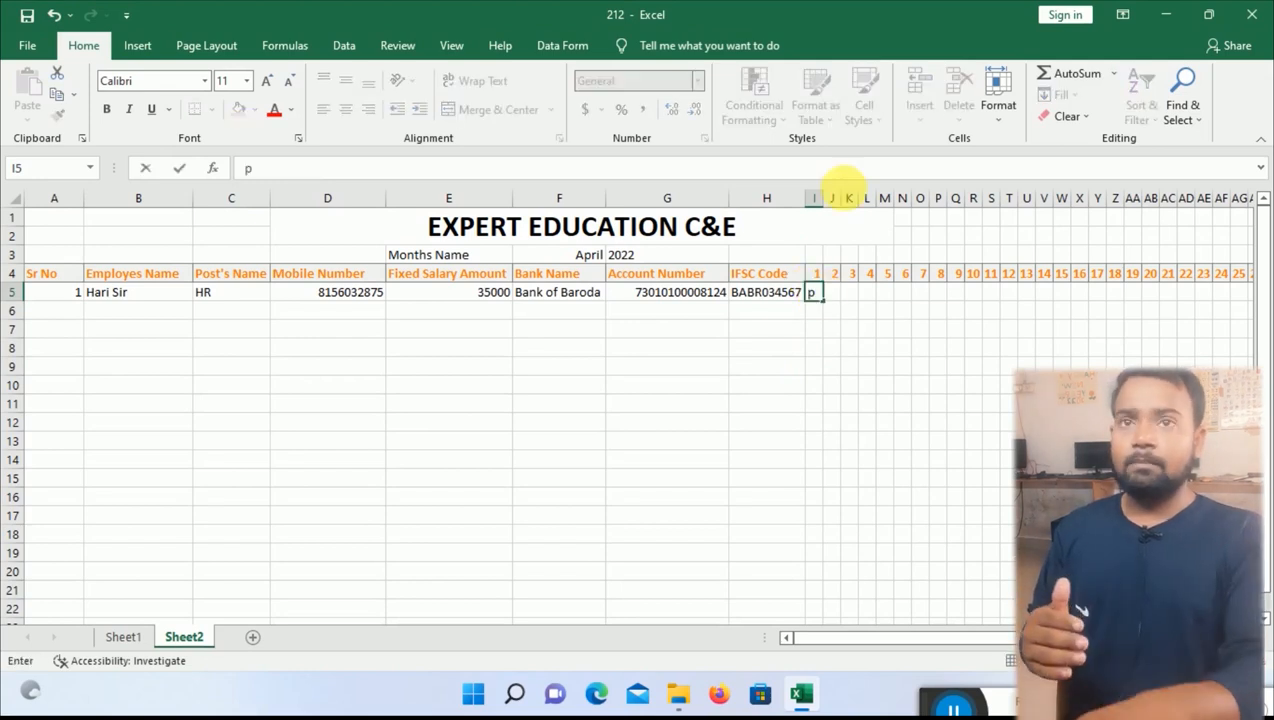
click(917, 348)
click(819, 295)
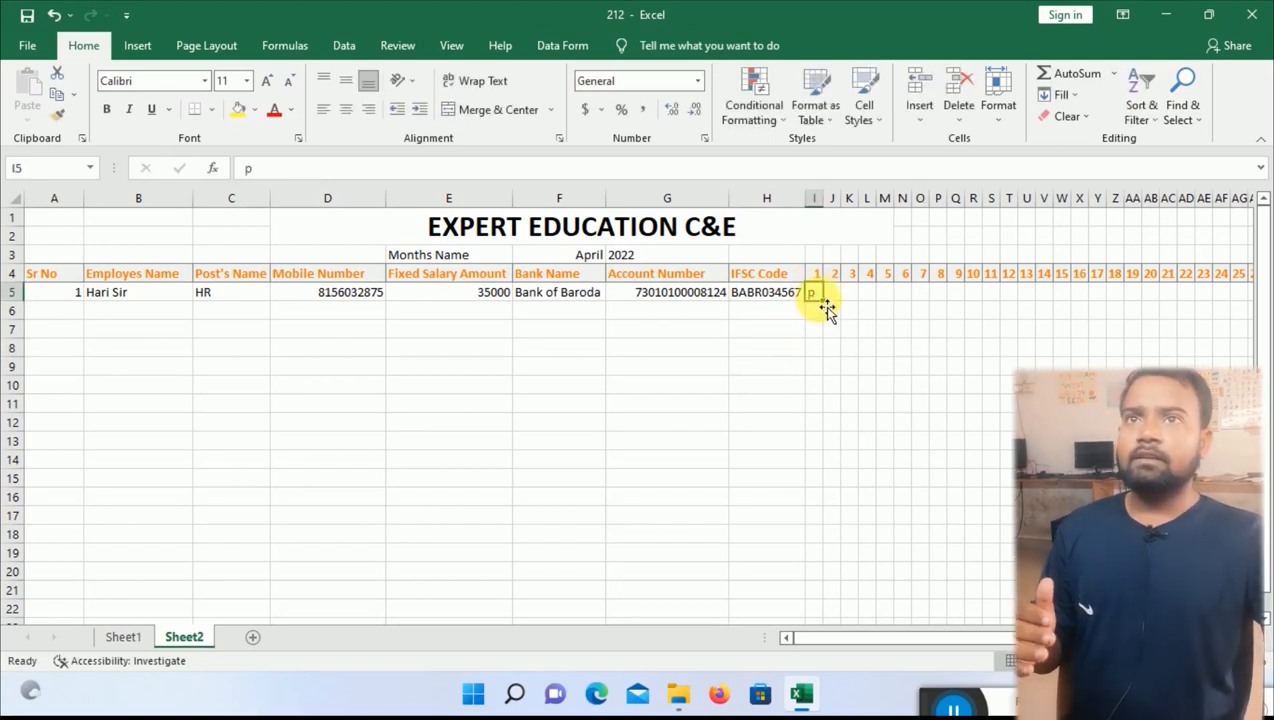
drag(834, 307, 987, 307)
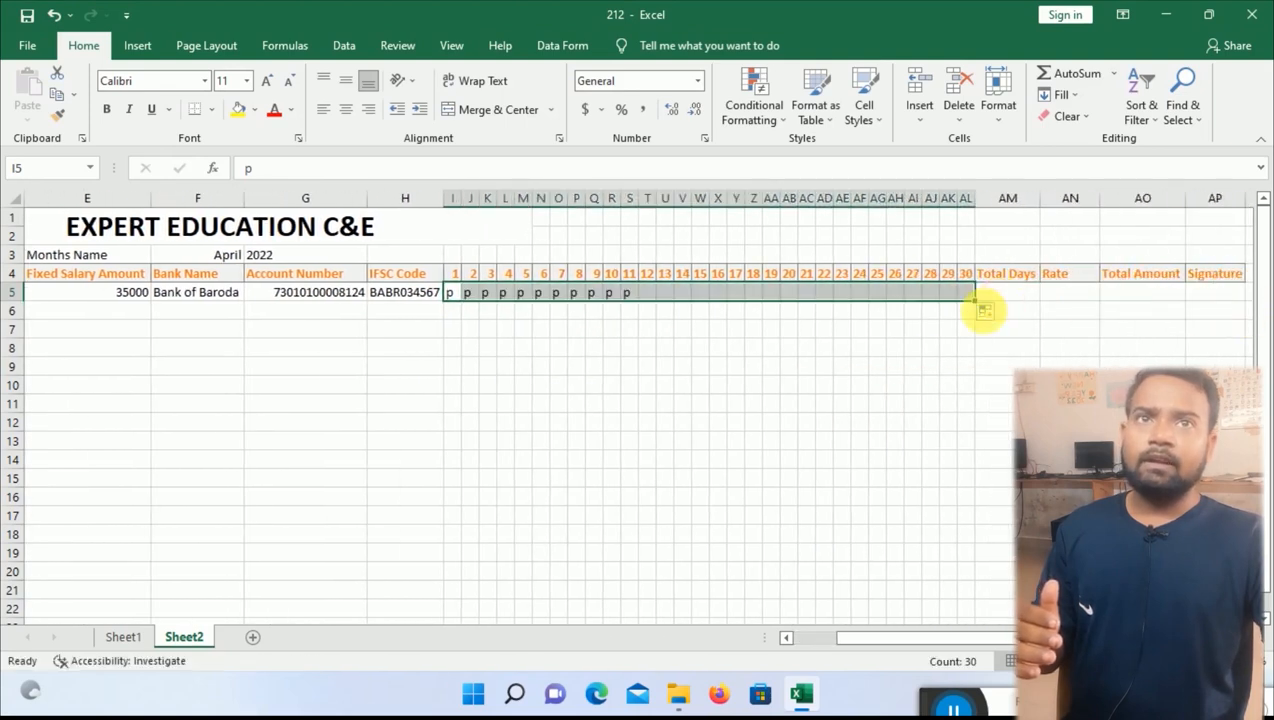
click(790, 405)
Try an 'a' on day 13, undo it, and select the attendance grid.
click(666, 297)
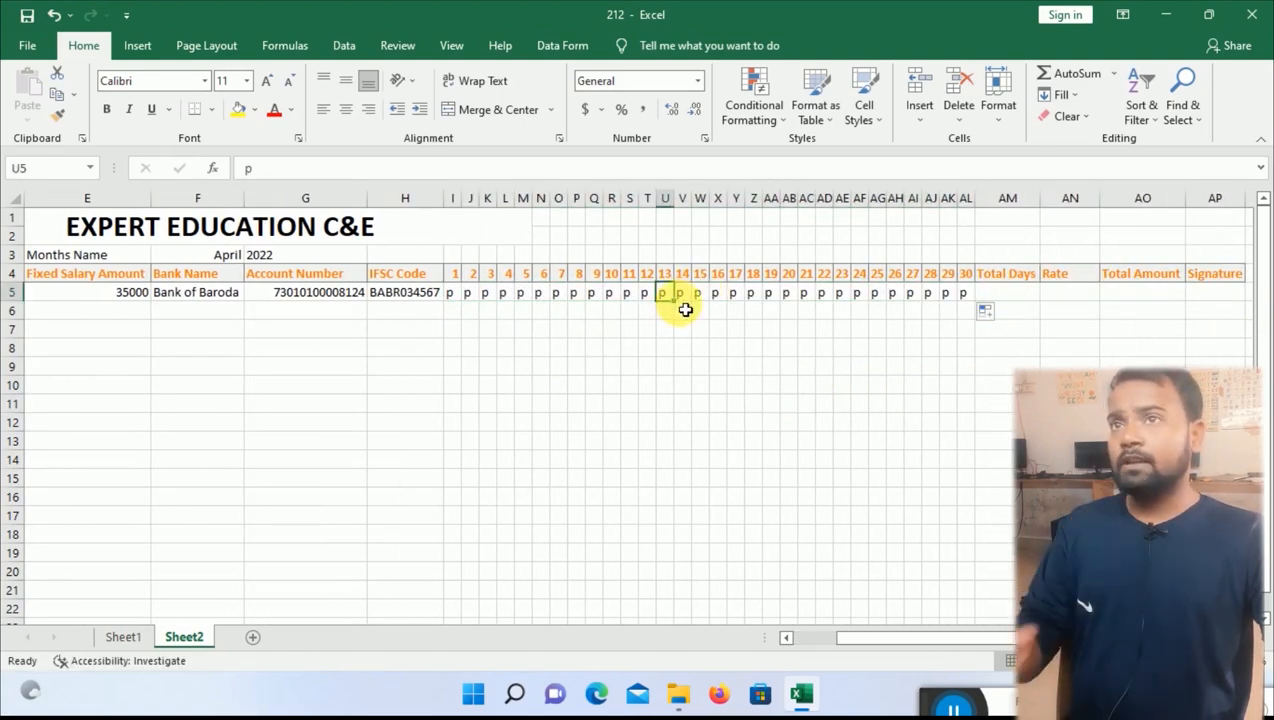
text(a)
key(Return)
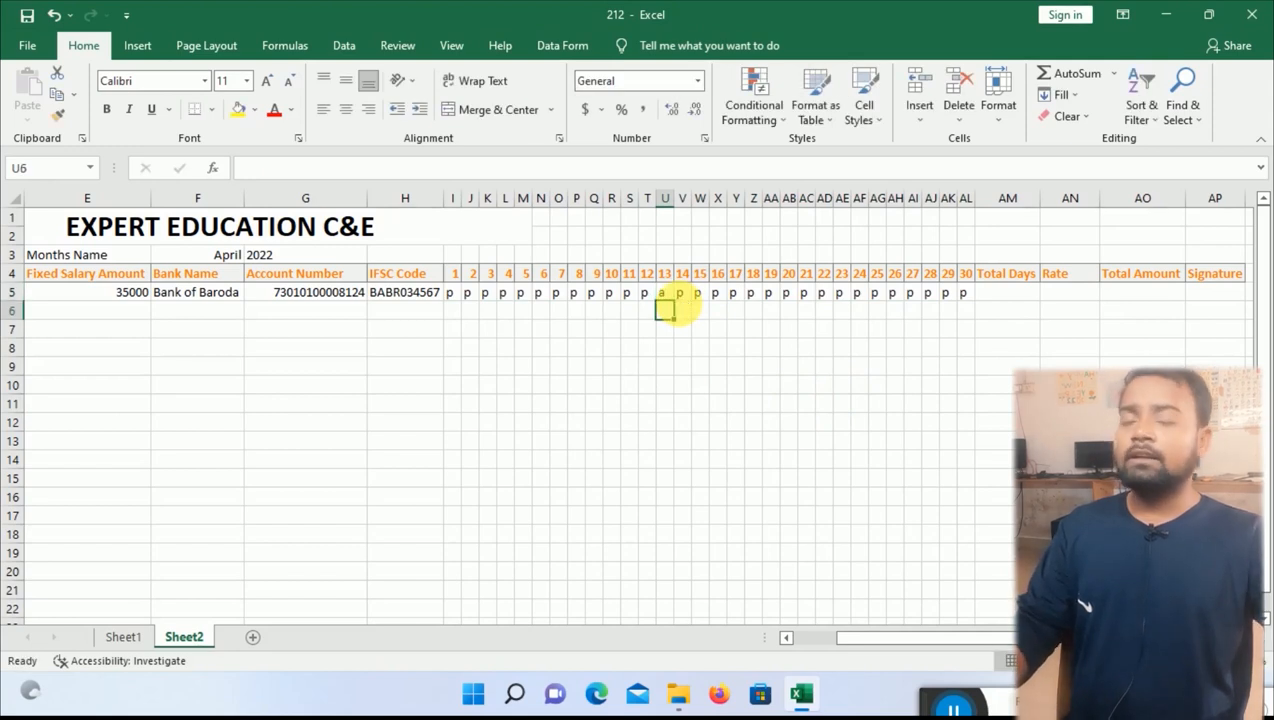
key(ctrl+z)
drag(454, 294, 964, 606)
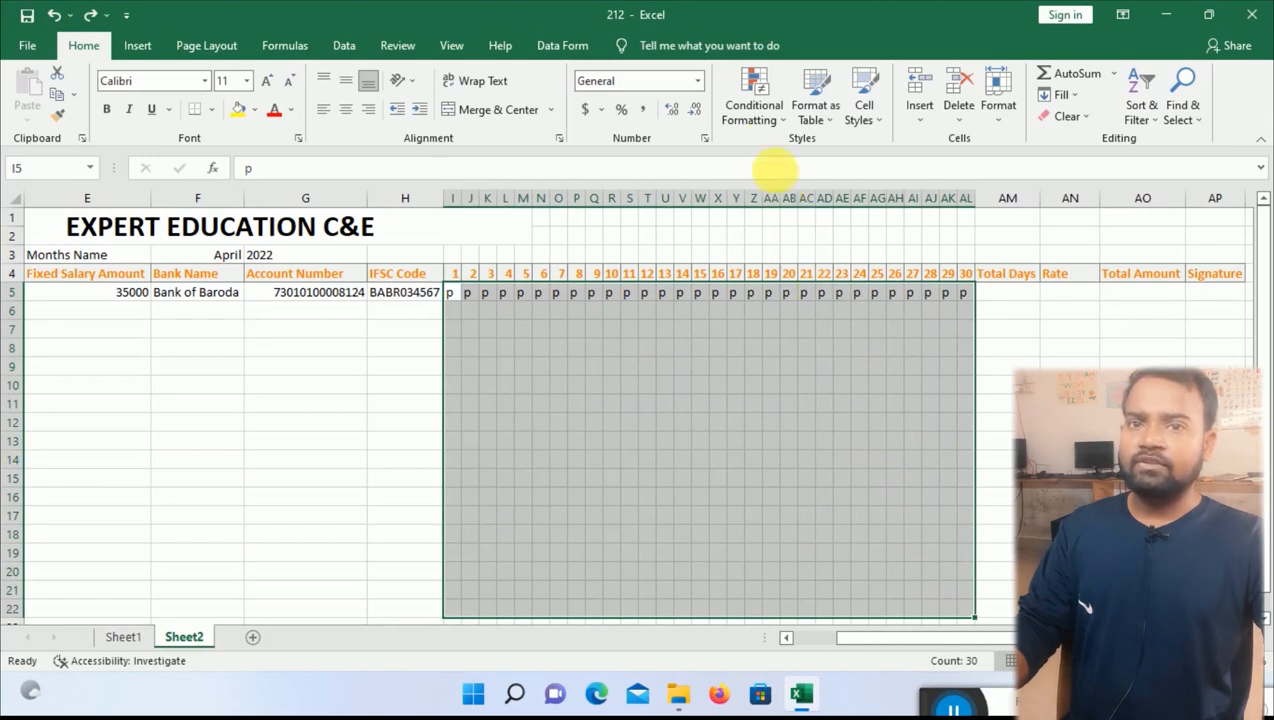
Add a Text That Contains 'a' conditional formatting rule with red highlighting.
click(760, 123)
mouse_move(801, 165)
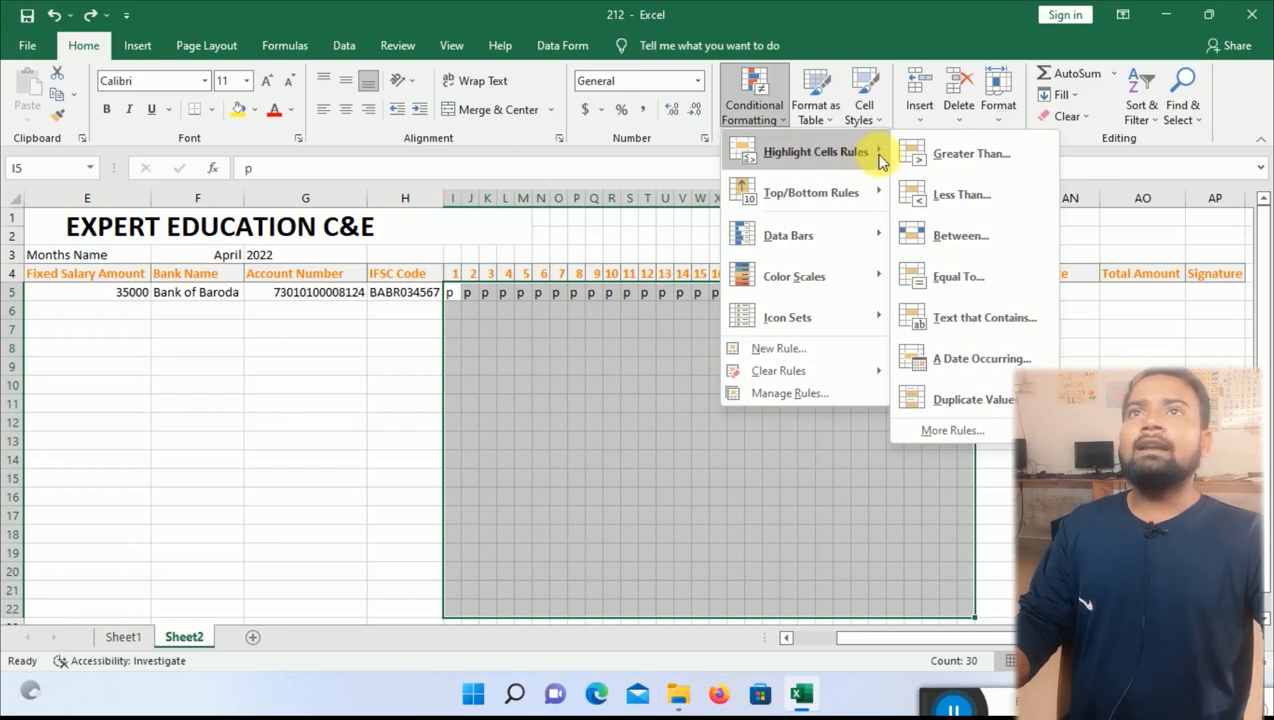
click(976, 326)
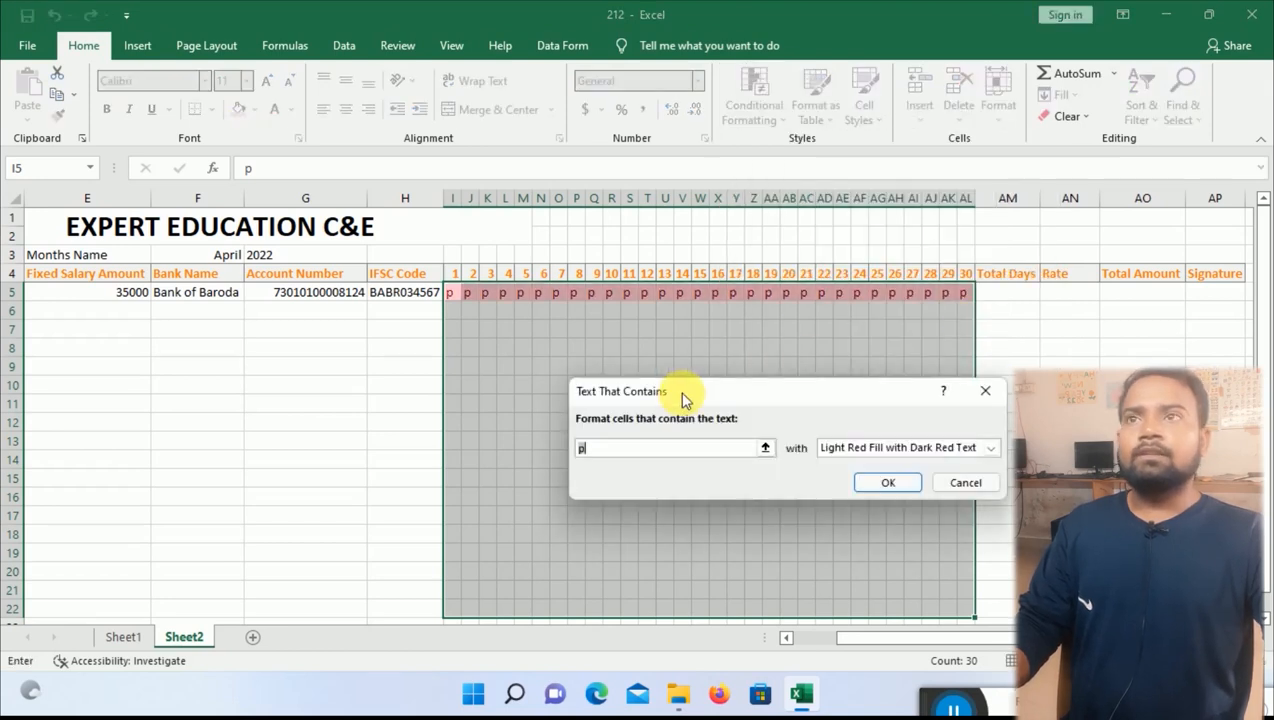
drag(683, 398, 885, 397)
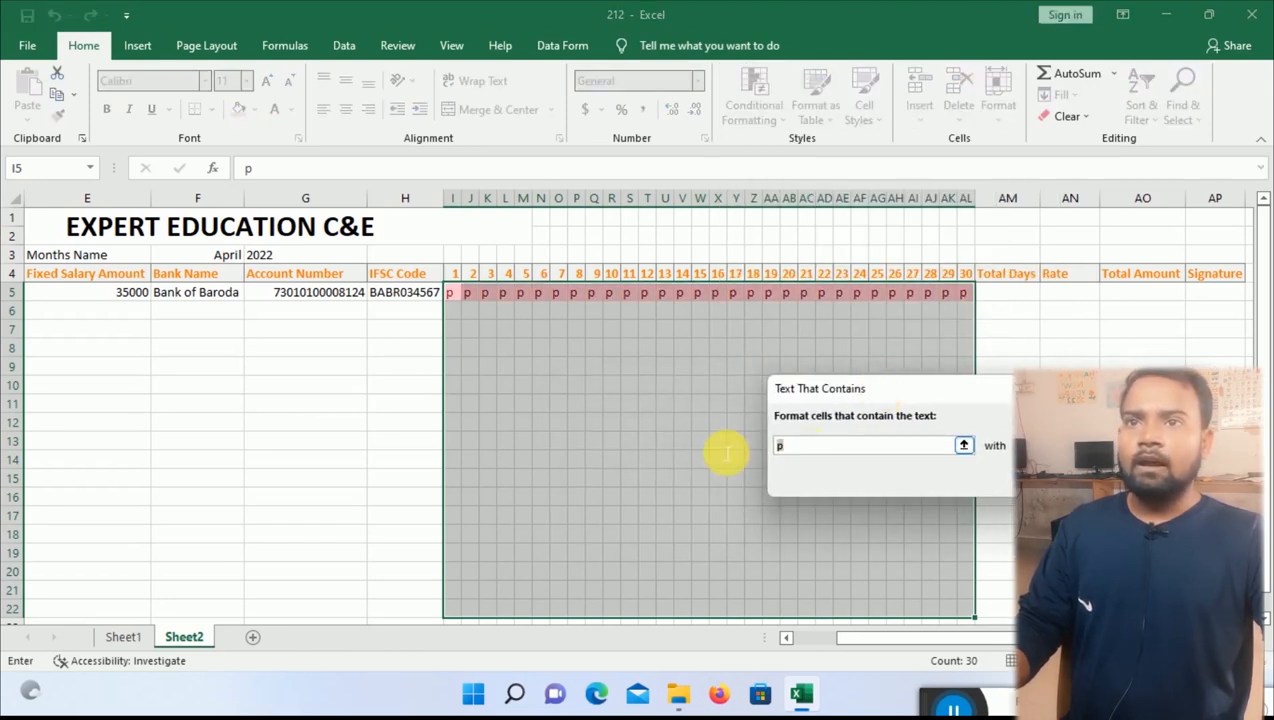
text(a)
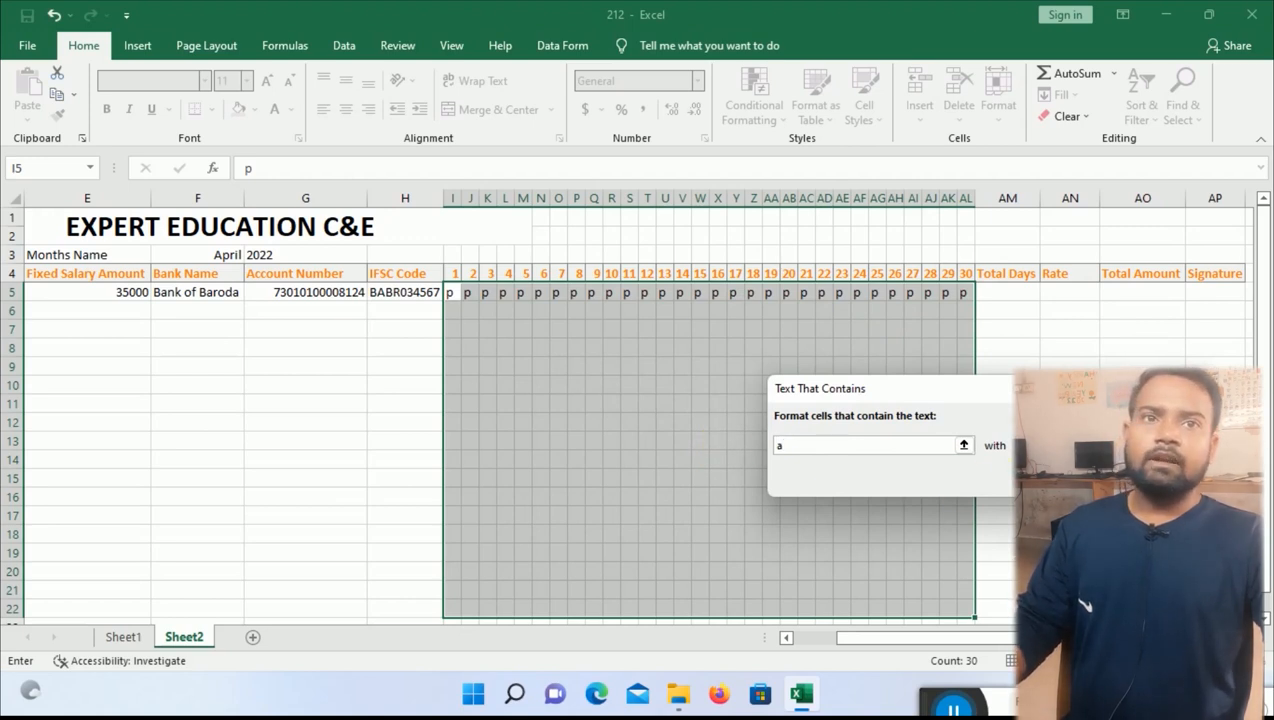
click(1097, 477)
click(793, 442)
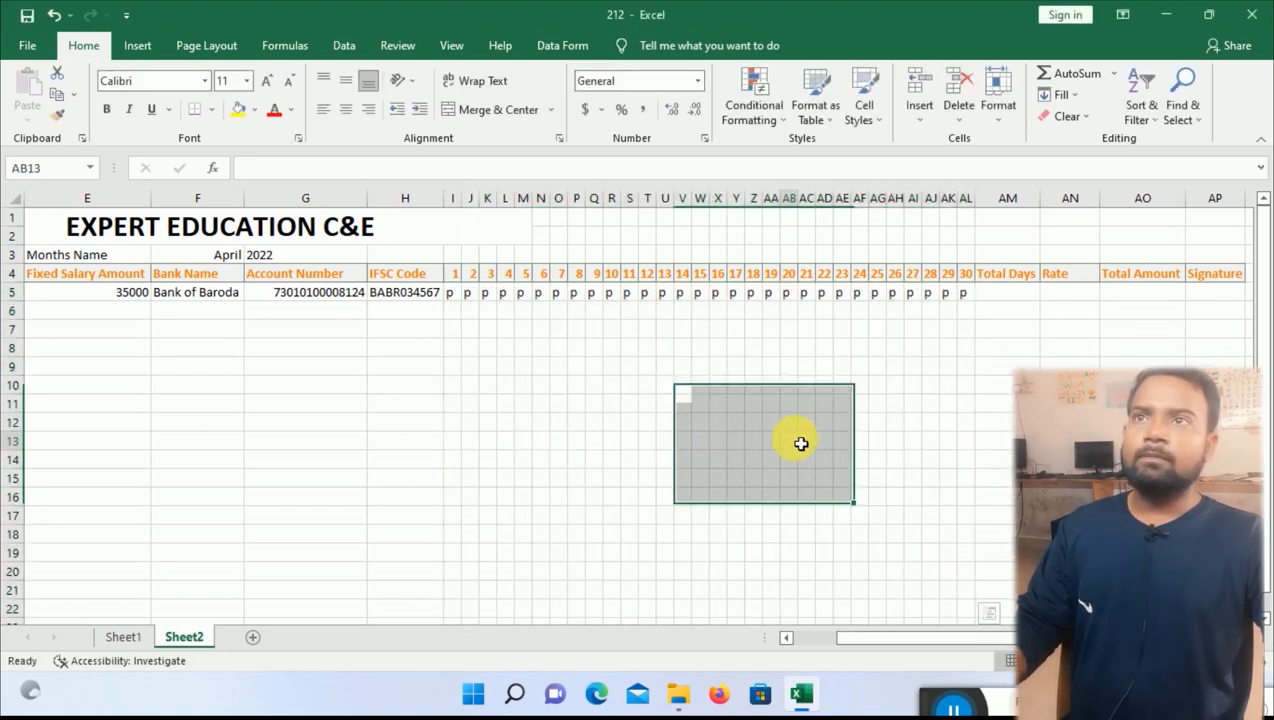
Mark day 11 as absent by replacing its p with a.
click(633, 309)
click(628, 293)
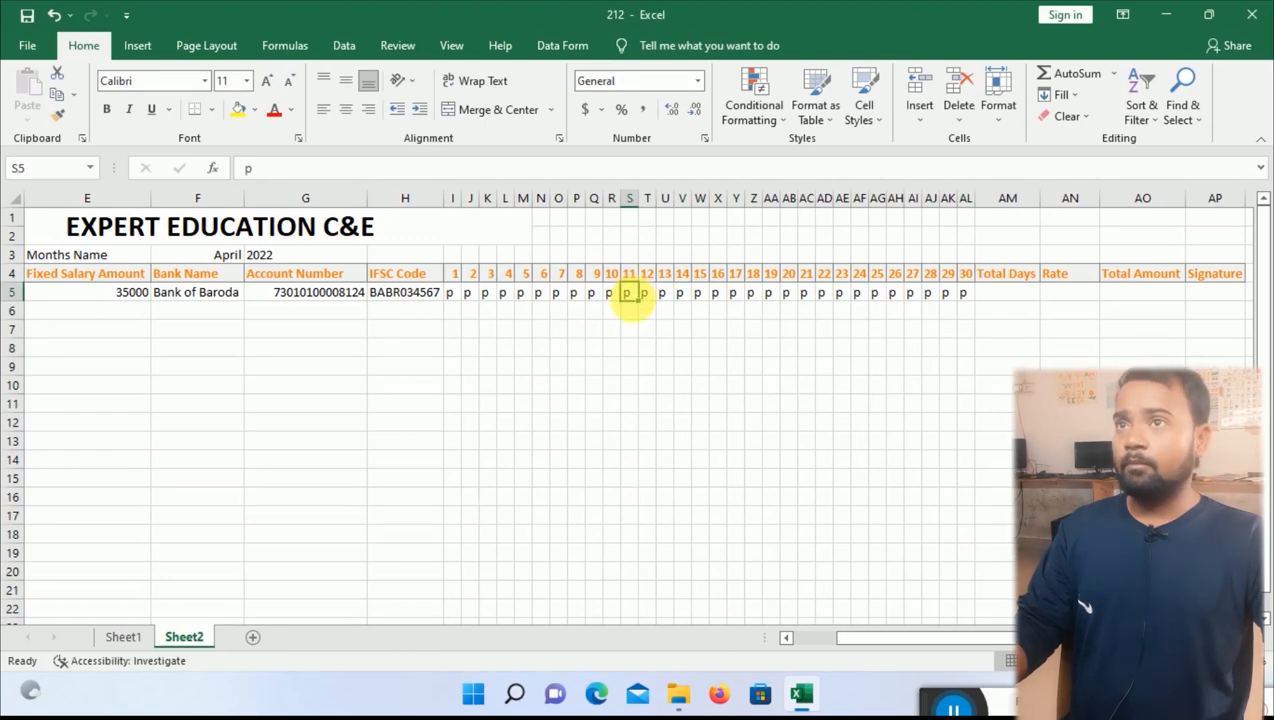
text(a)
click(640, 311)
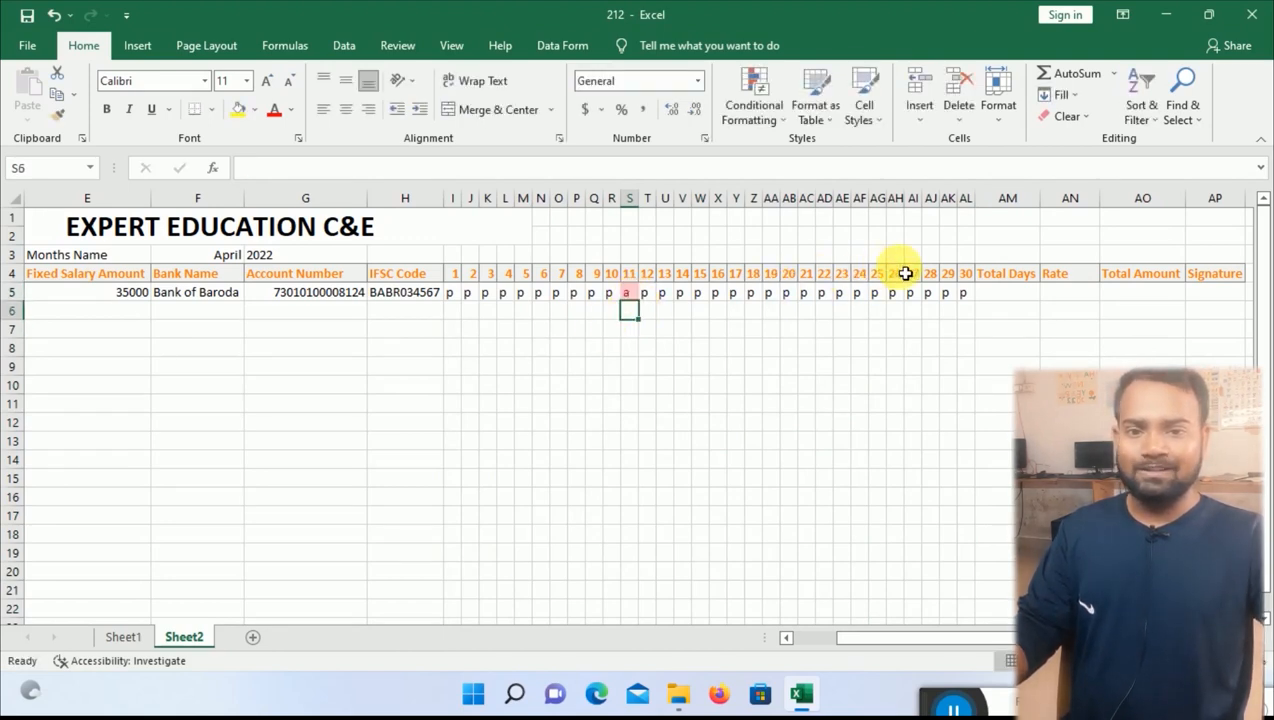
click(1029, 297)
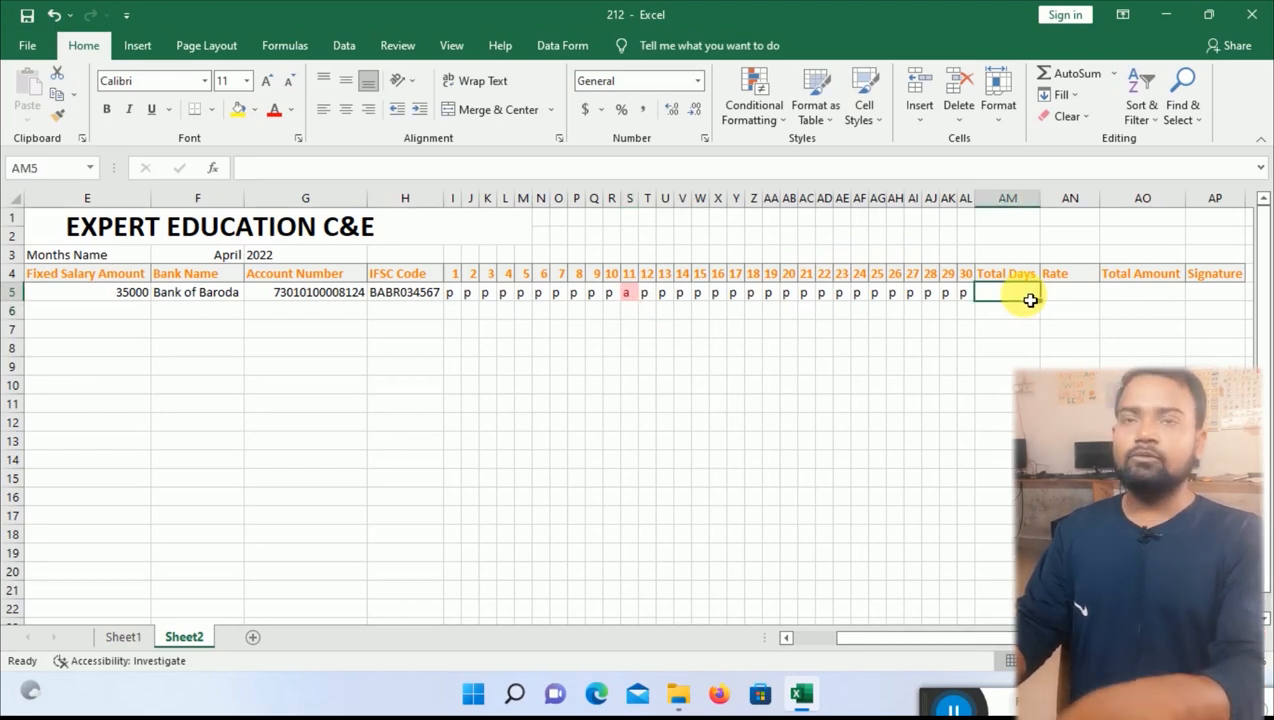
Enter =COUNTIF(I5:AL5,"p") in Total Days to count present days.
text(=co)
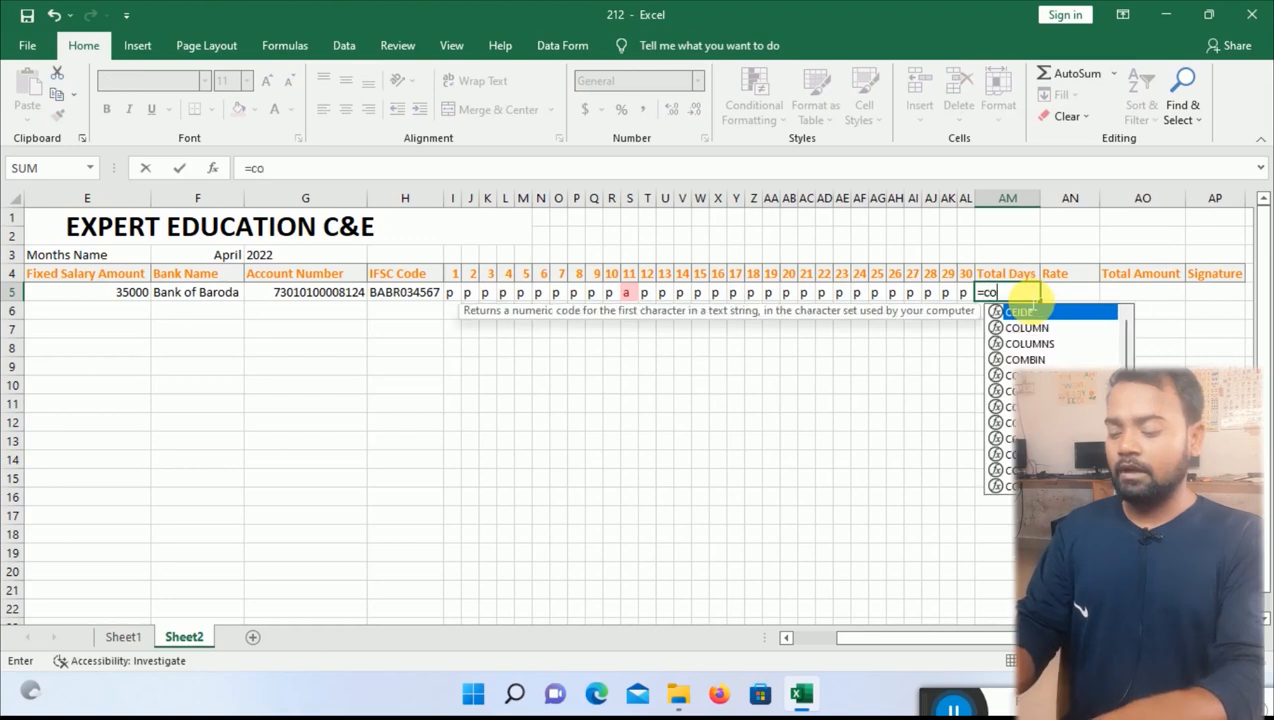
text(unti)
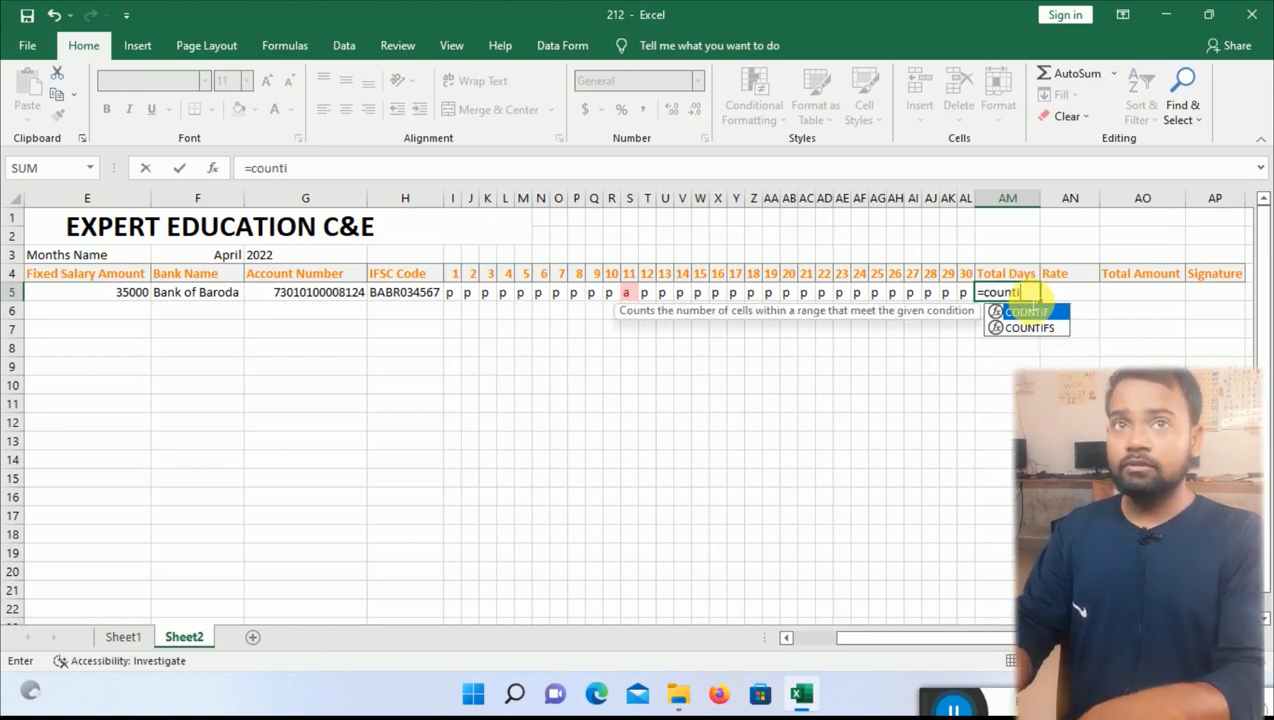
text(f()
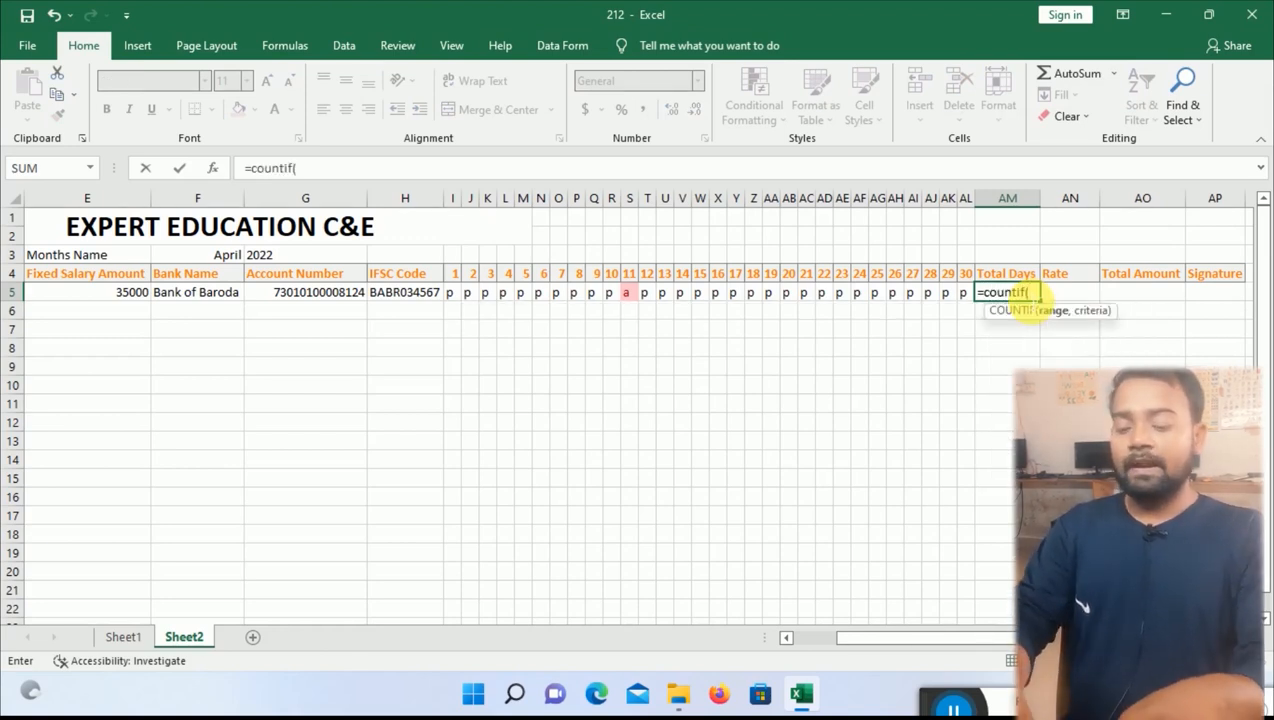
drag(455, 292, 964, 302)
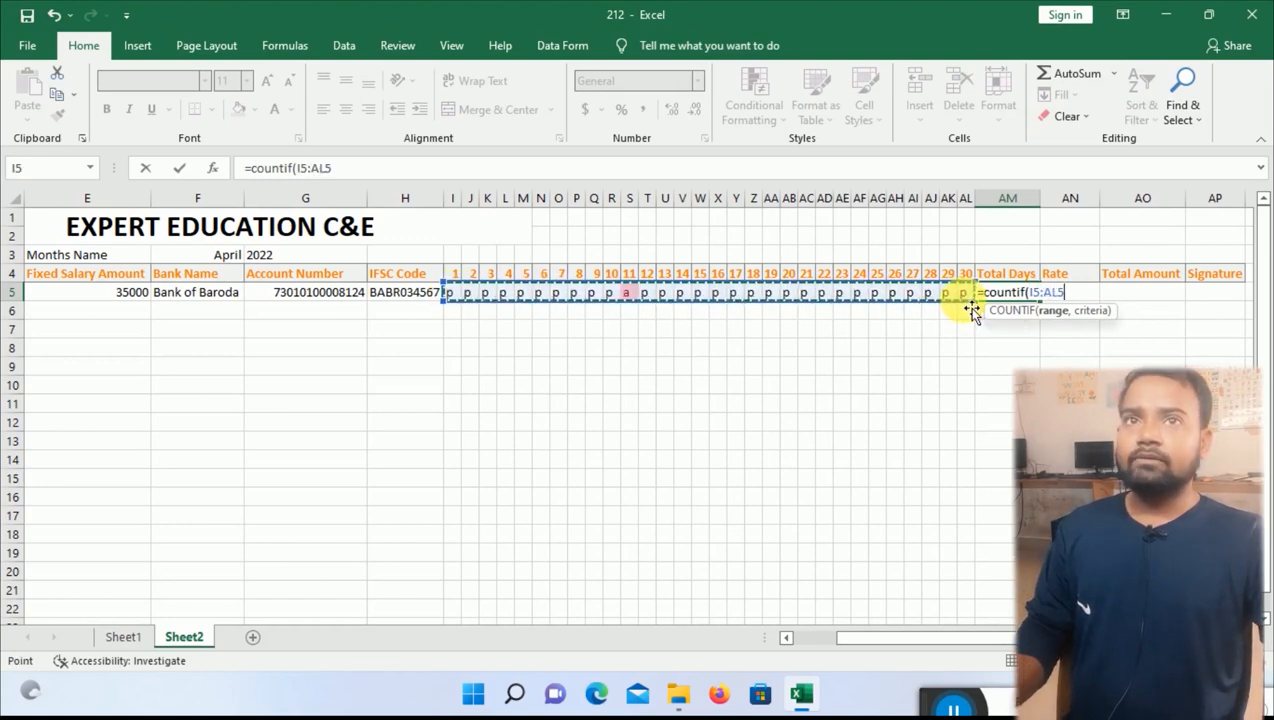
text())
key(Return)
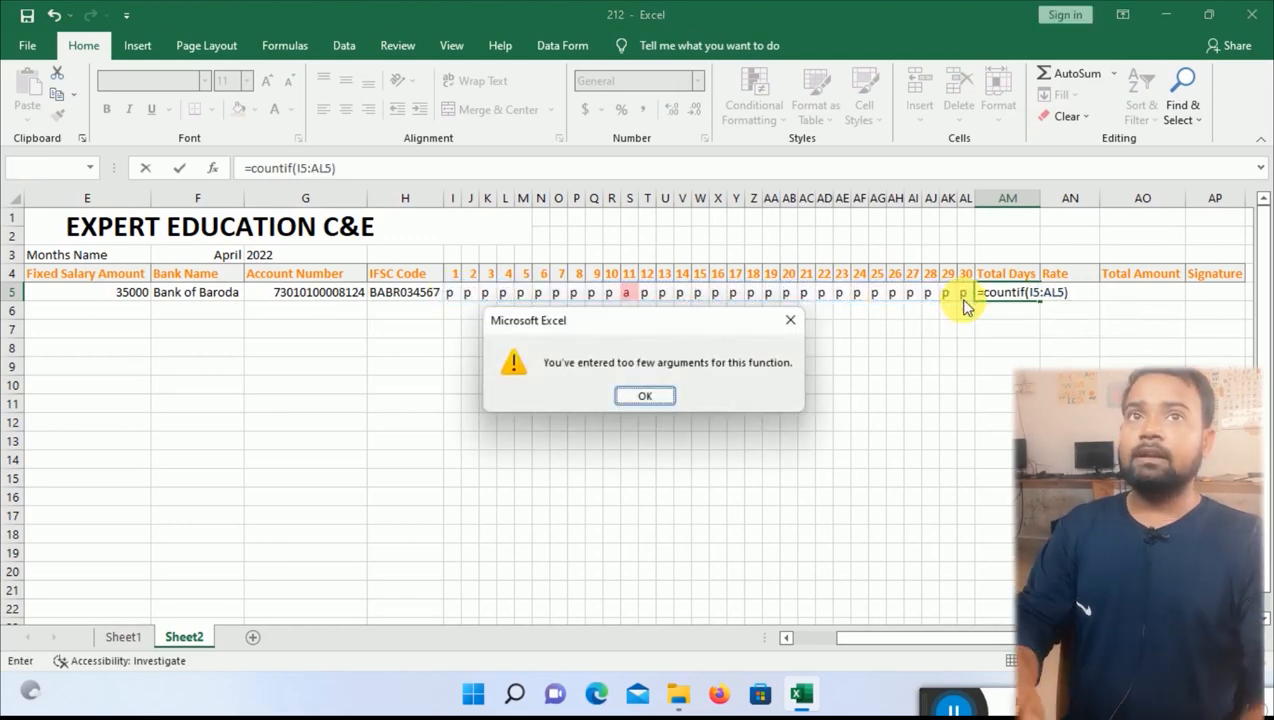
key(Return)
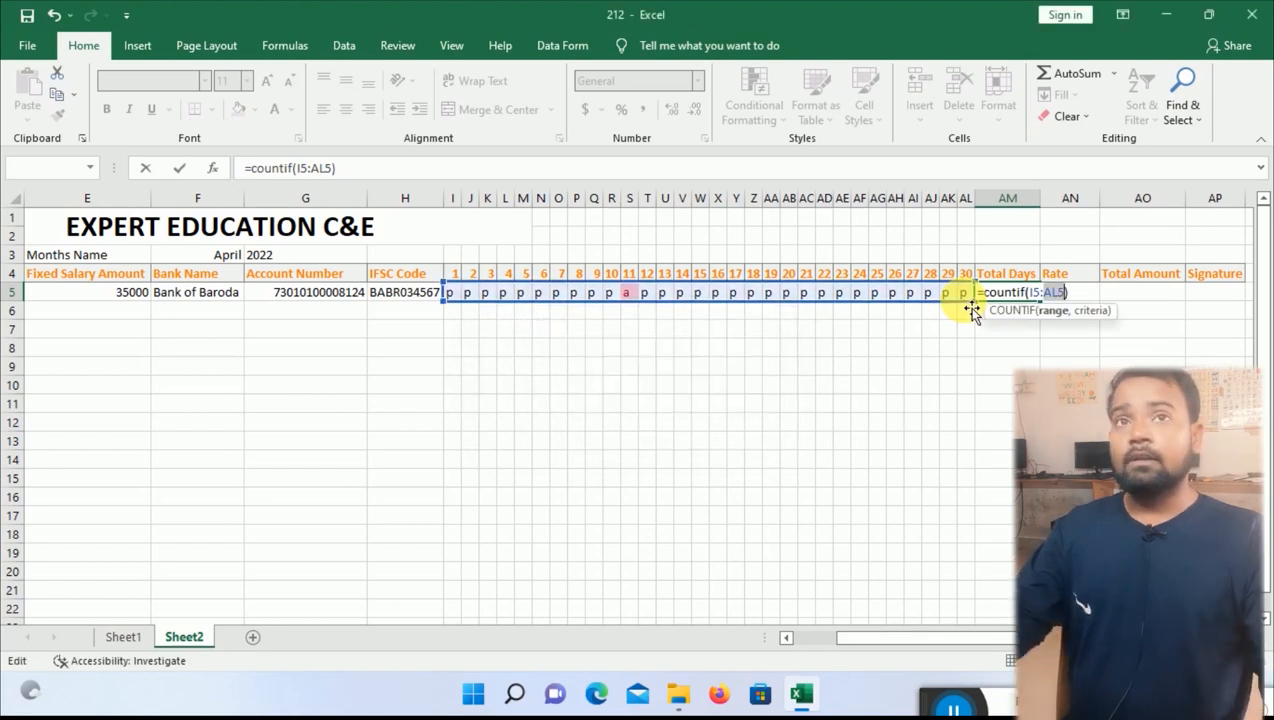
text(-)
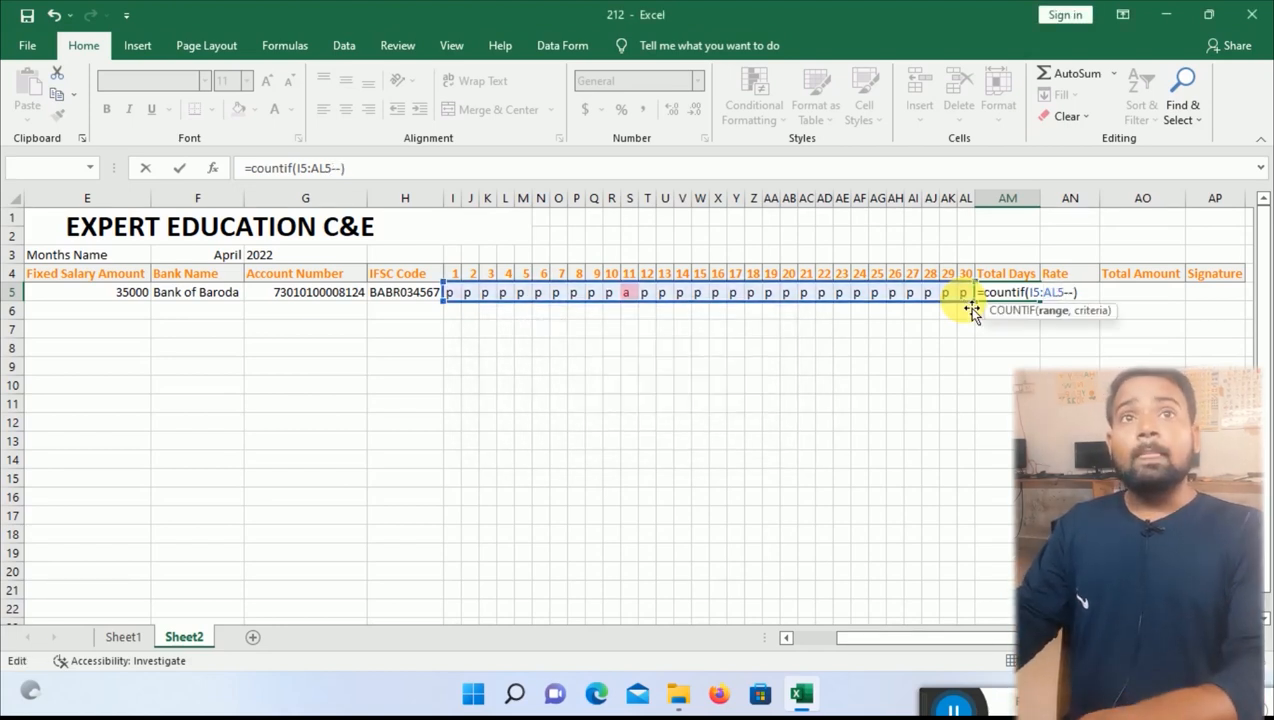
key(BackSpace)
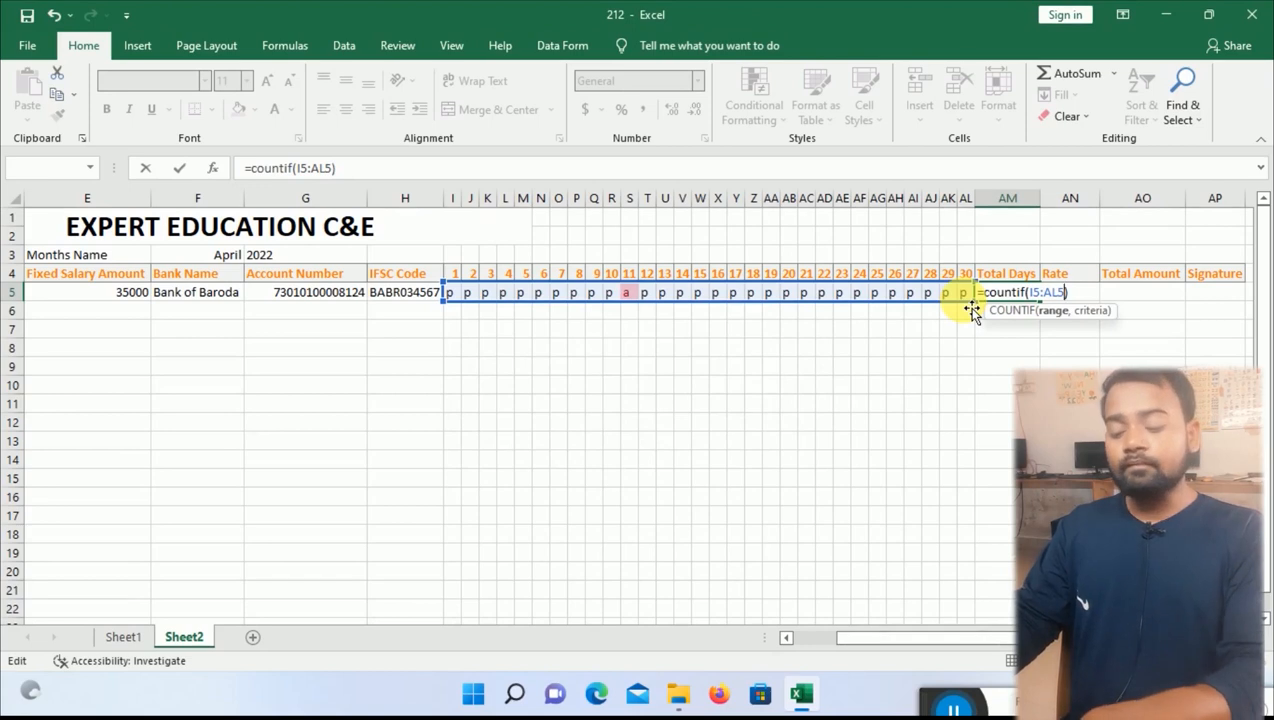
text(,)
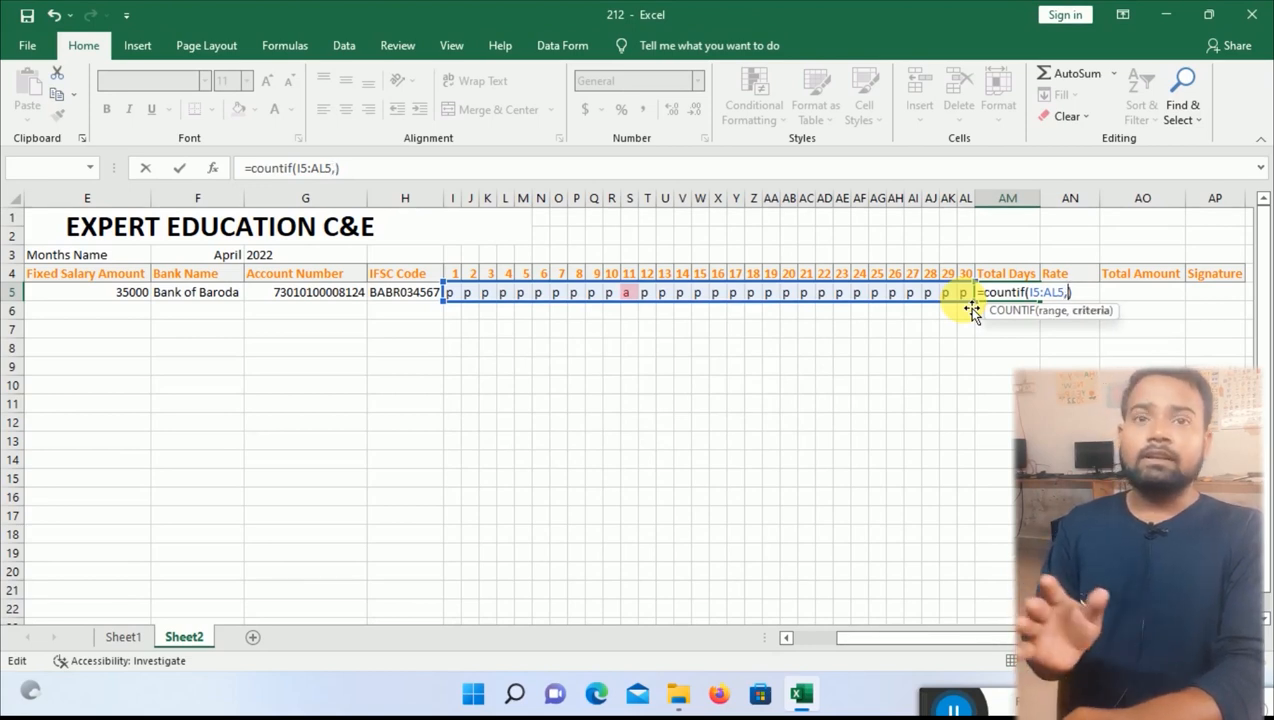
text(")
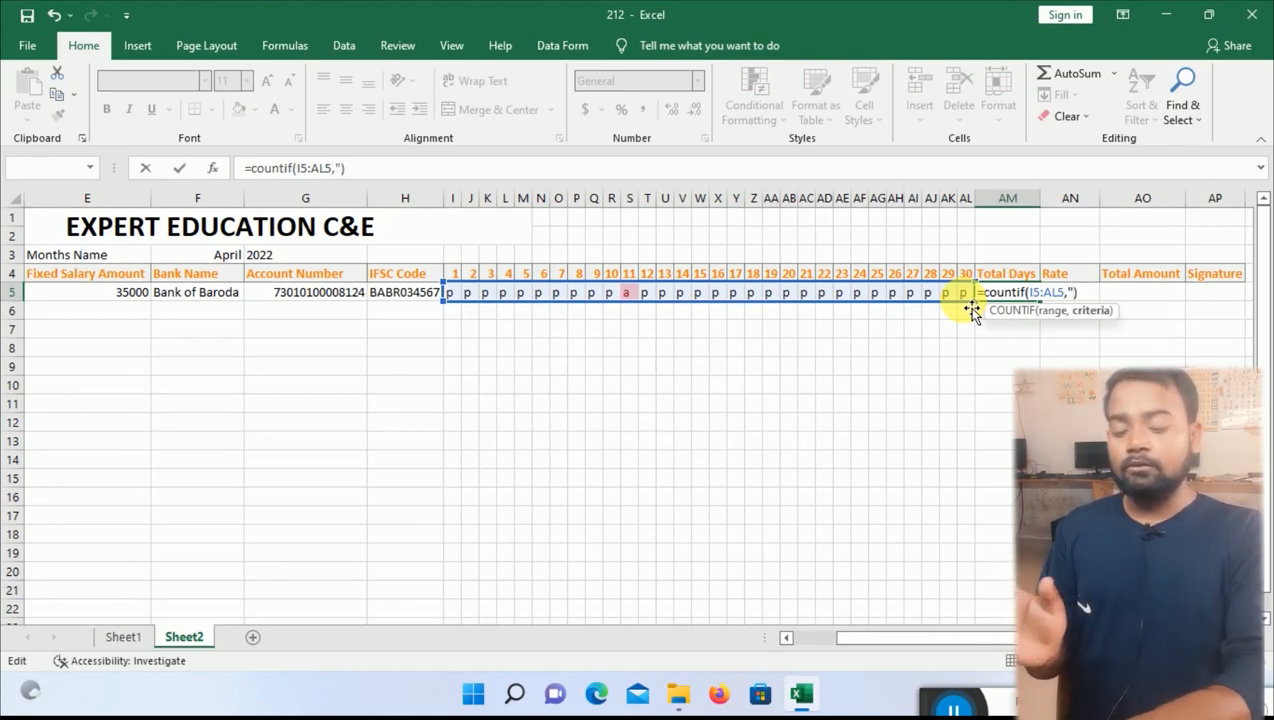
text(p")
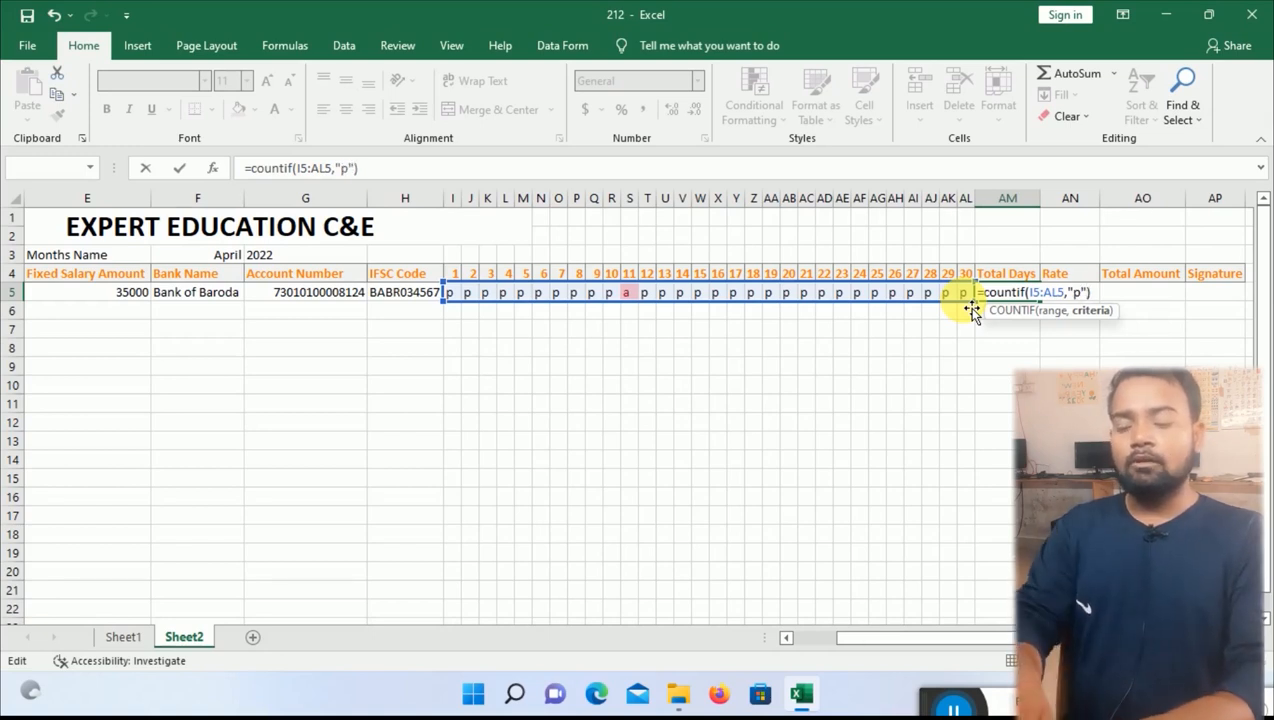
key(Return)
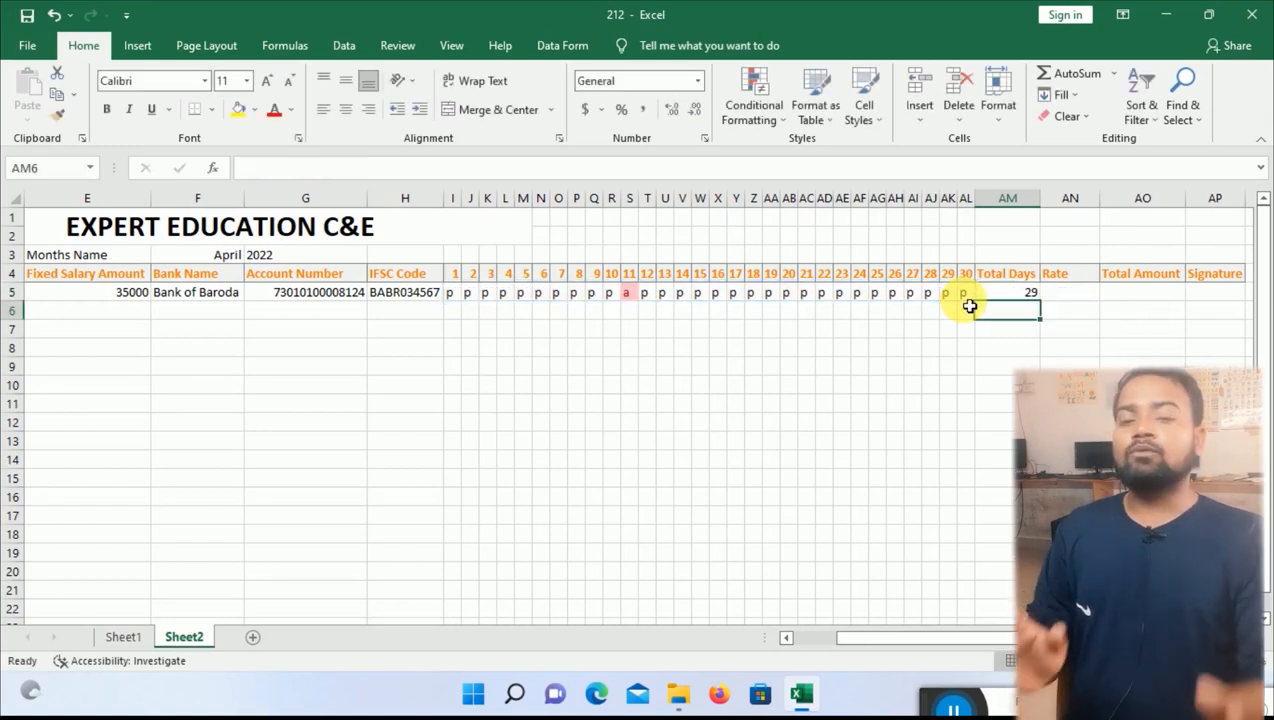
Mark days 30 and 28 absent with a, bringing Total Days to 27.
click(966, 294)
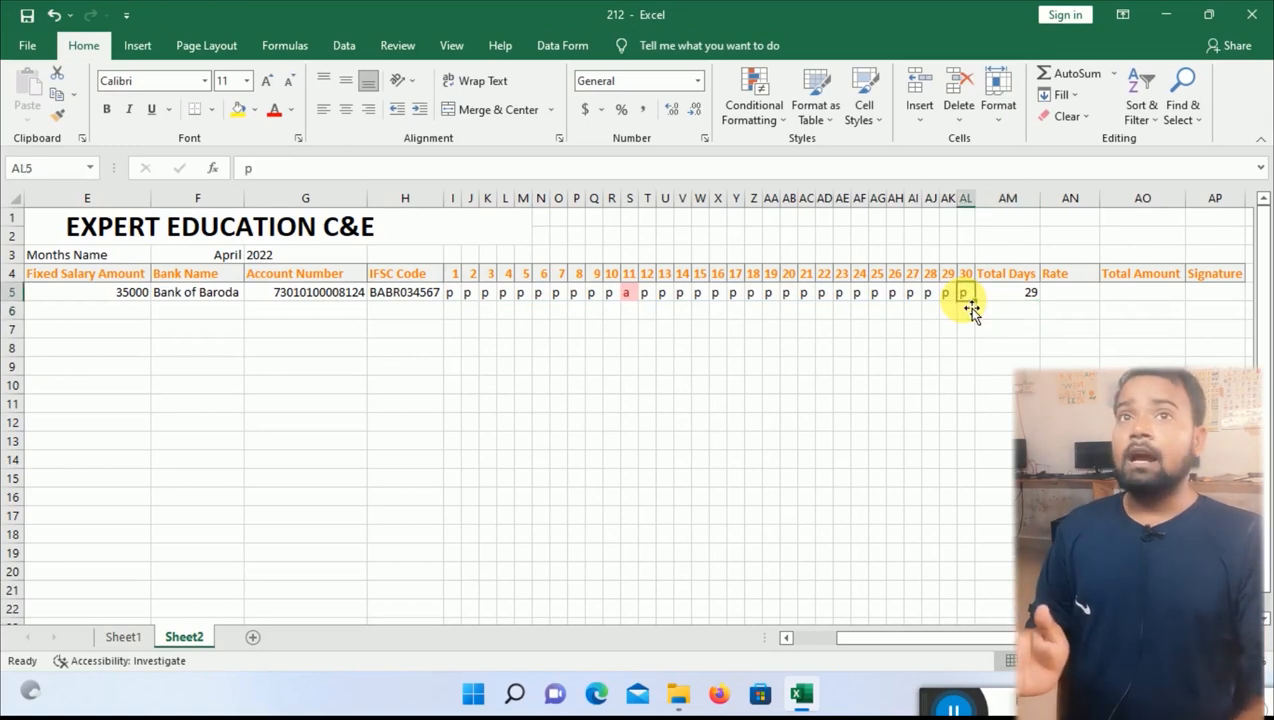
text(a)
key(Left)
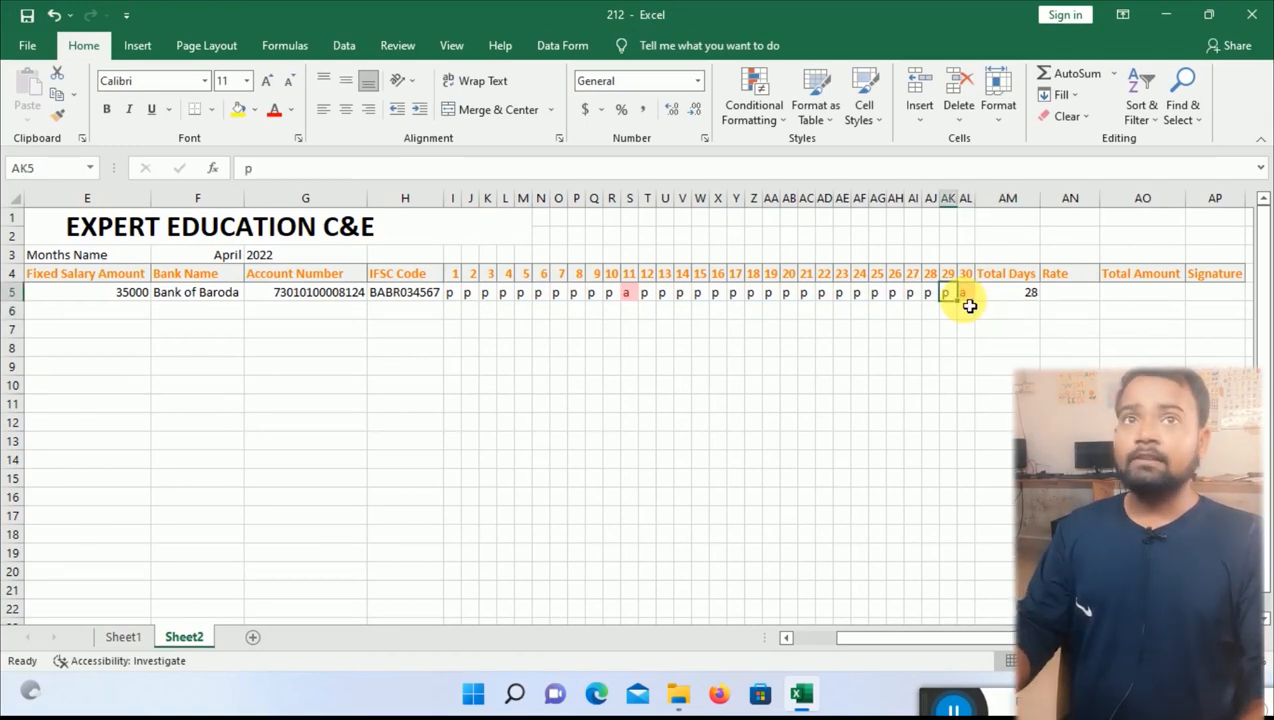
key(Left)
text(a)
key(Right)
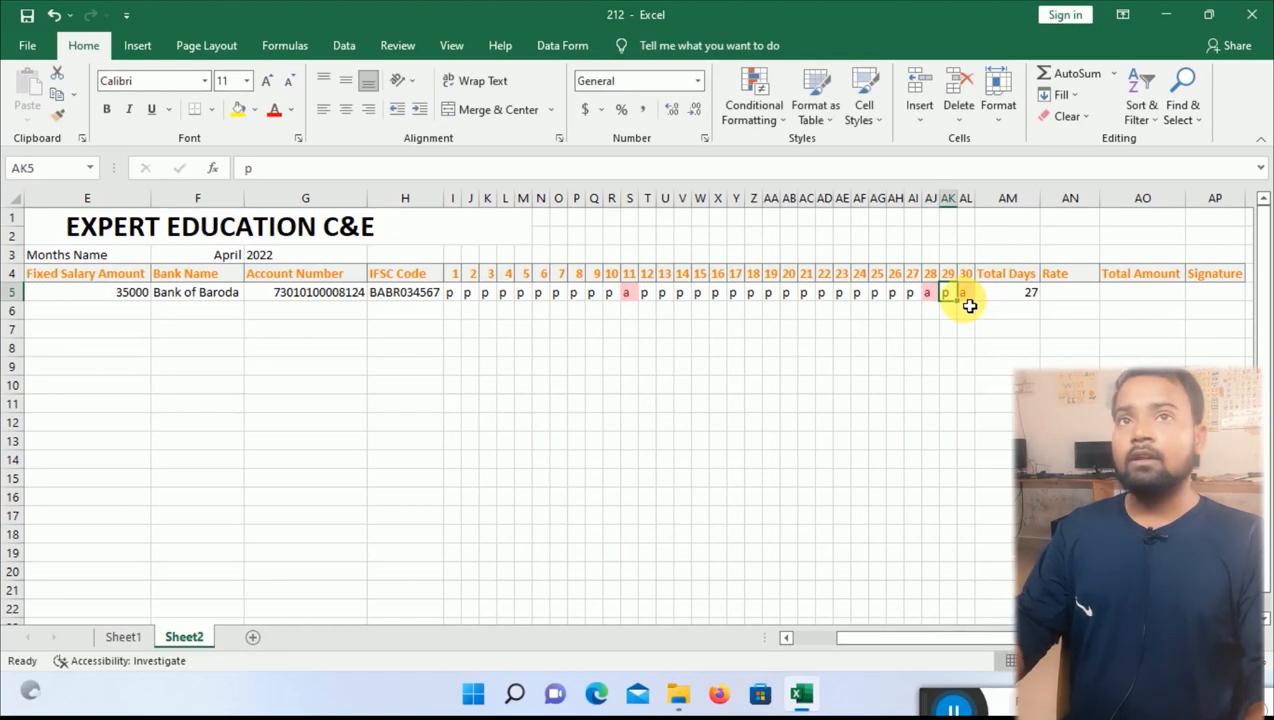
key(Right)
key(Right)
key(Right)
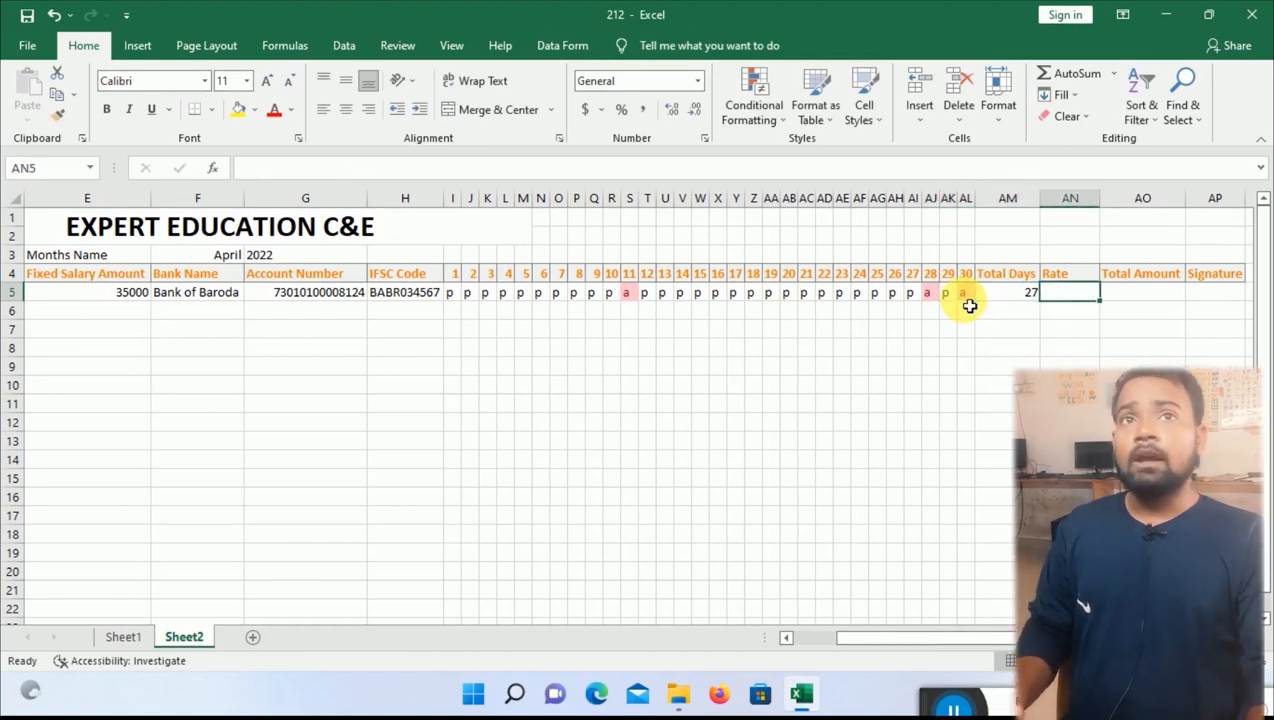
Set Rate to =E5/30, giving 1166.667.
text(=)
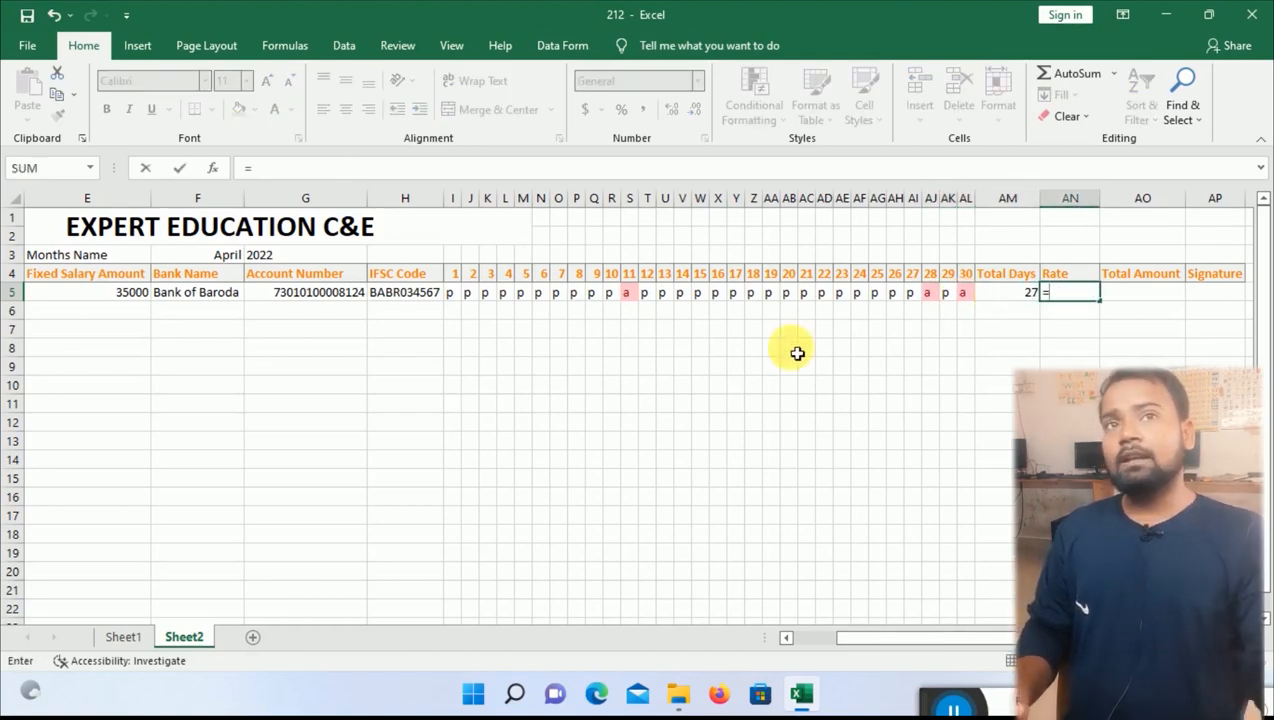
click(125, 295)
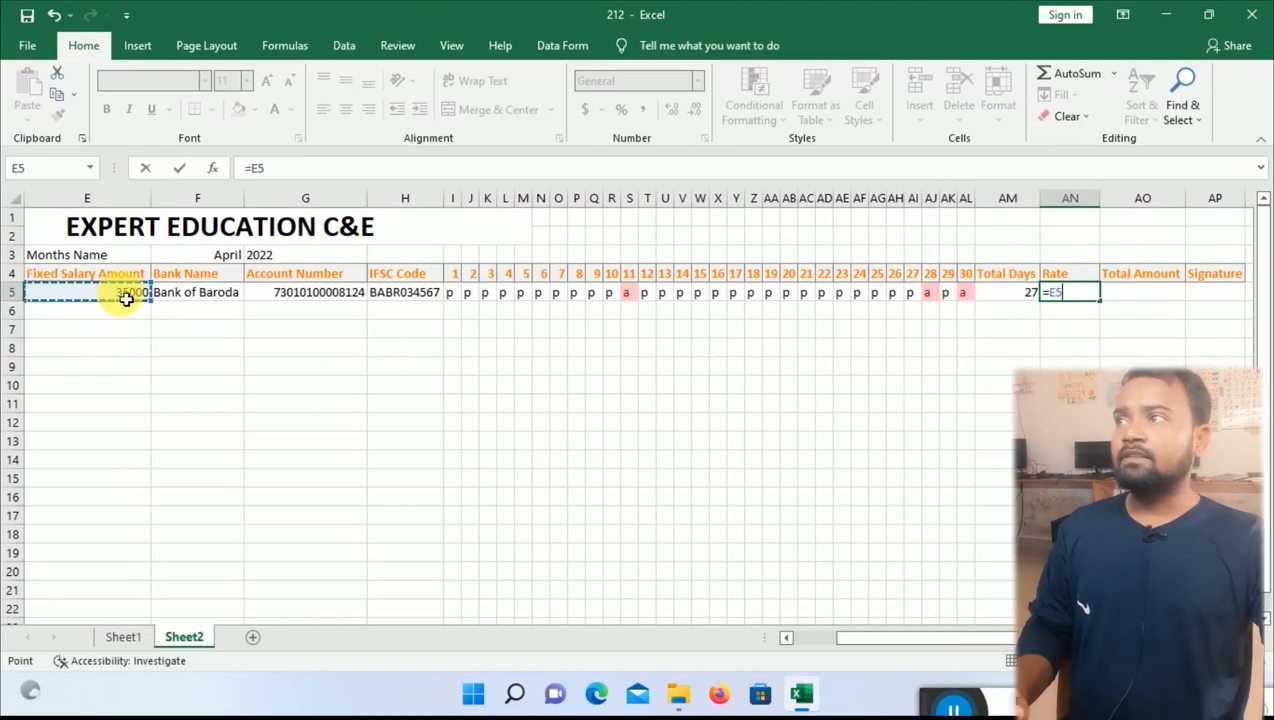
text(/3)
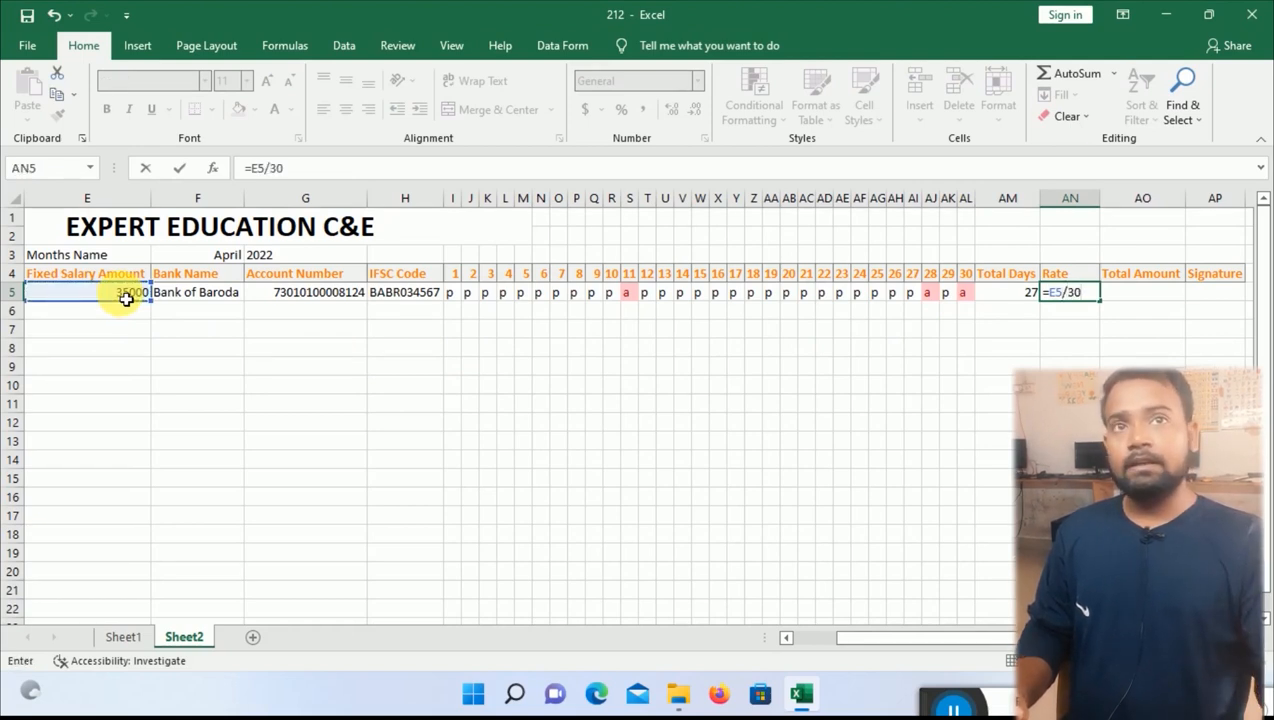
text(0)
key(Return)
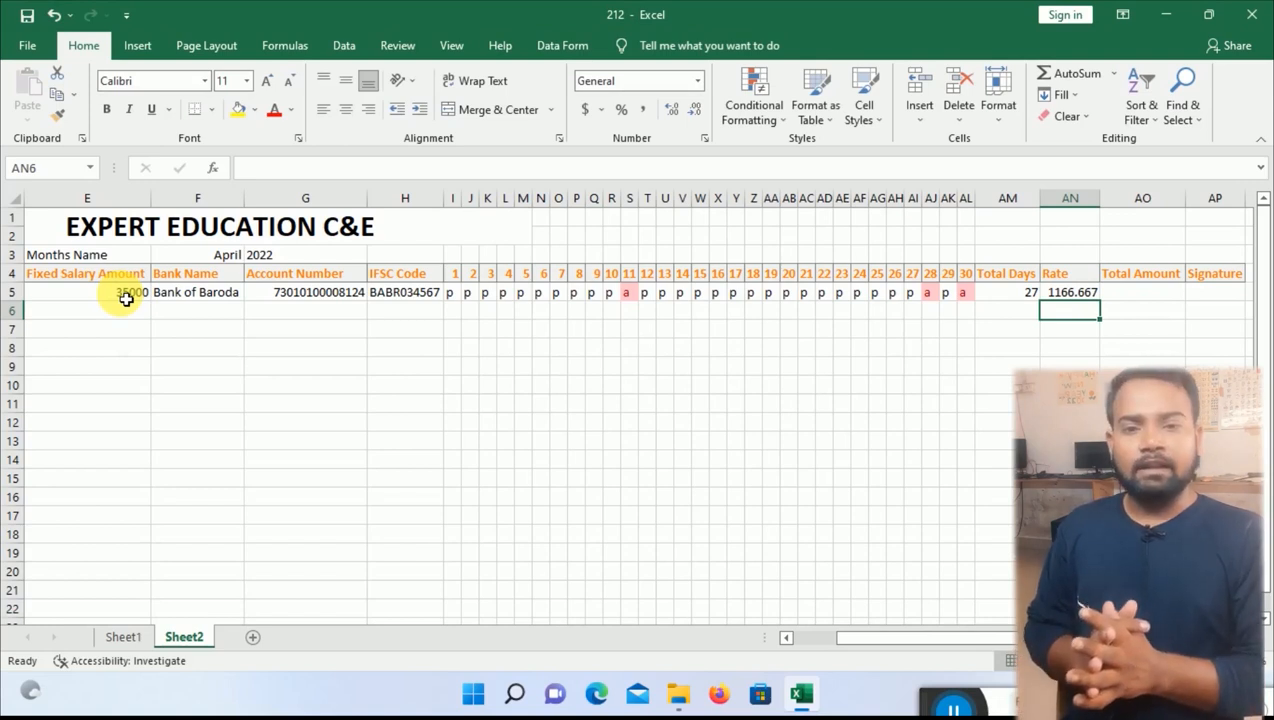
Set Total Amount to =AN5*AM5, giving 31500.
key(Right)
key(Up)
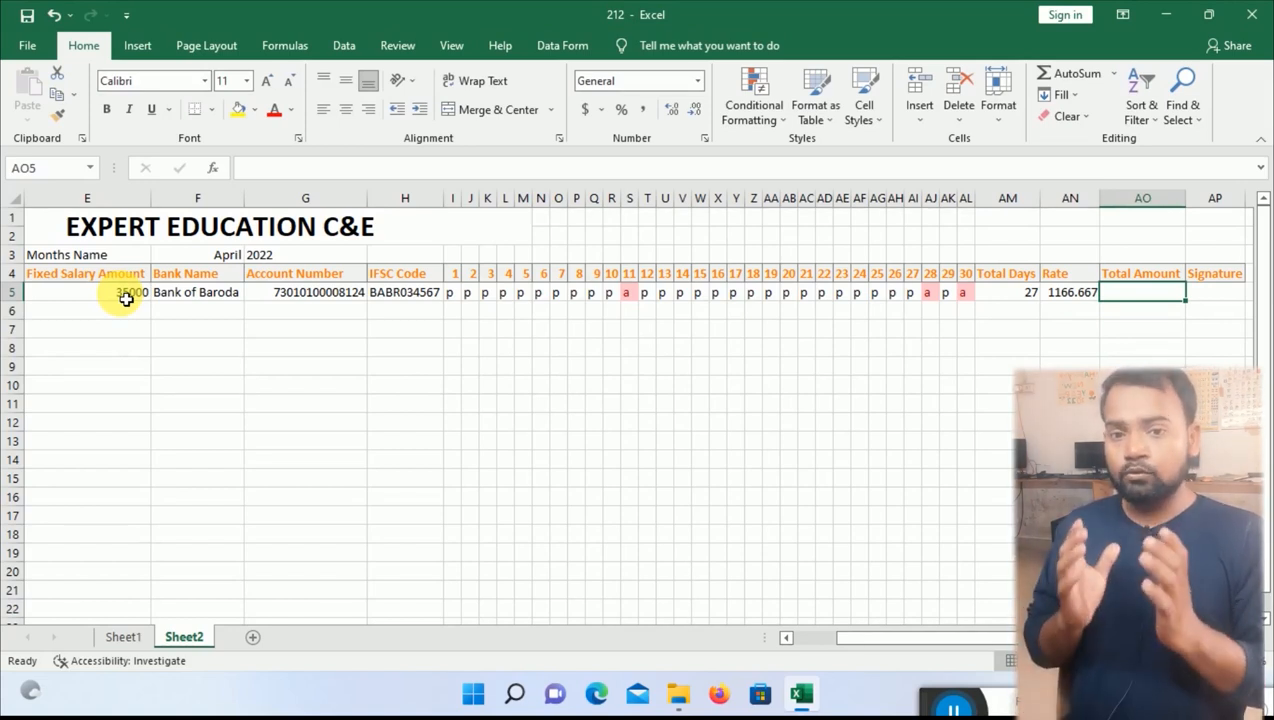
text(=)
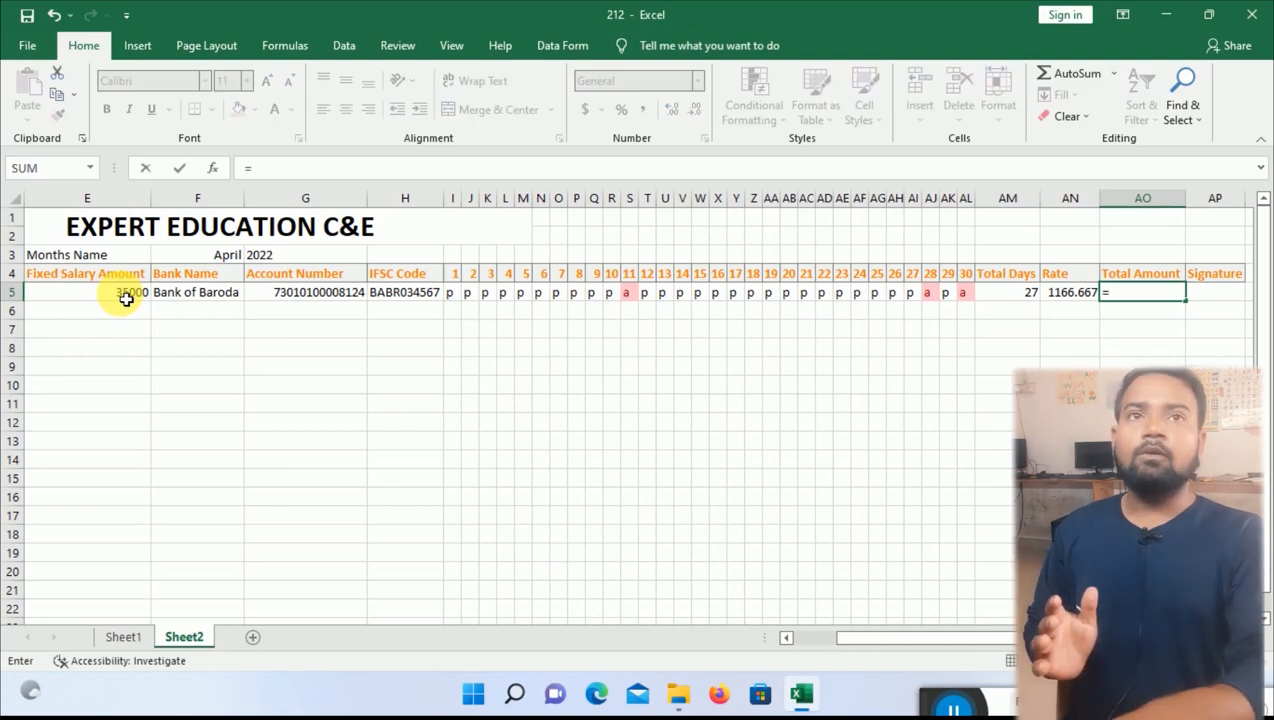
key(Left)
text(*)
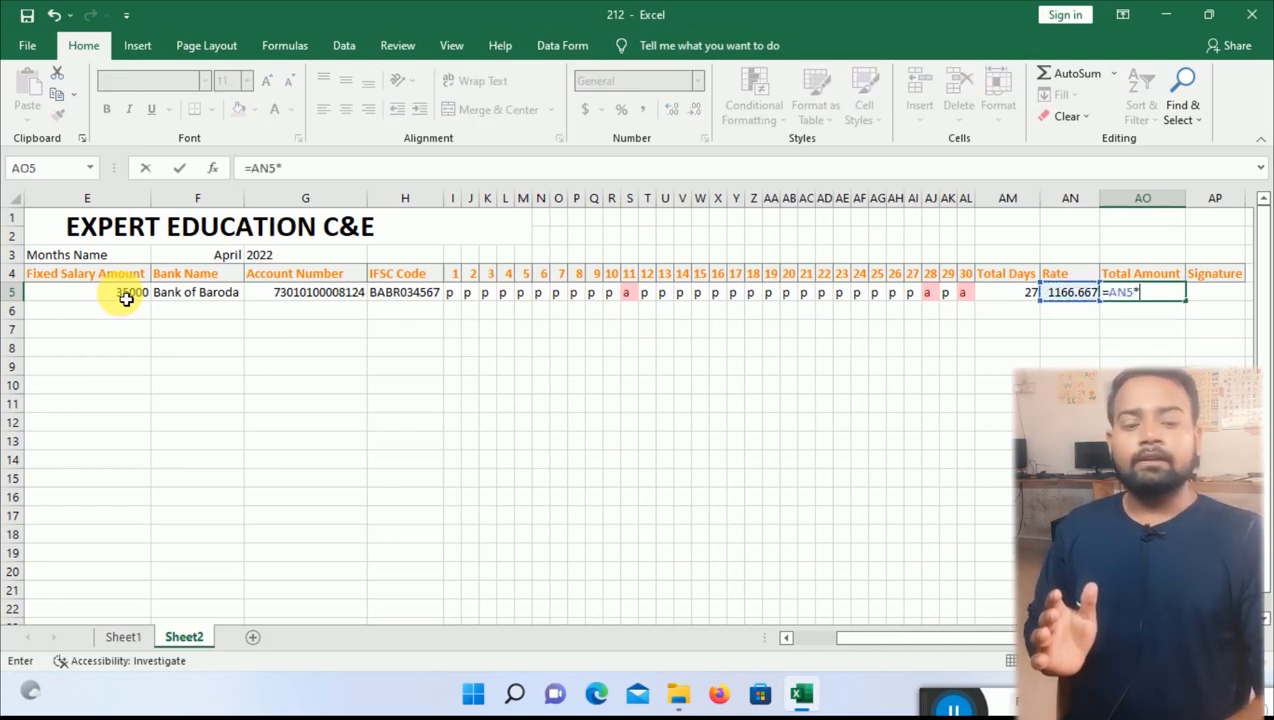
key(Left)
key(Left)
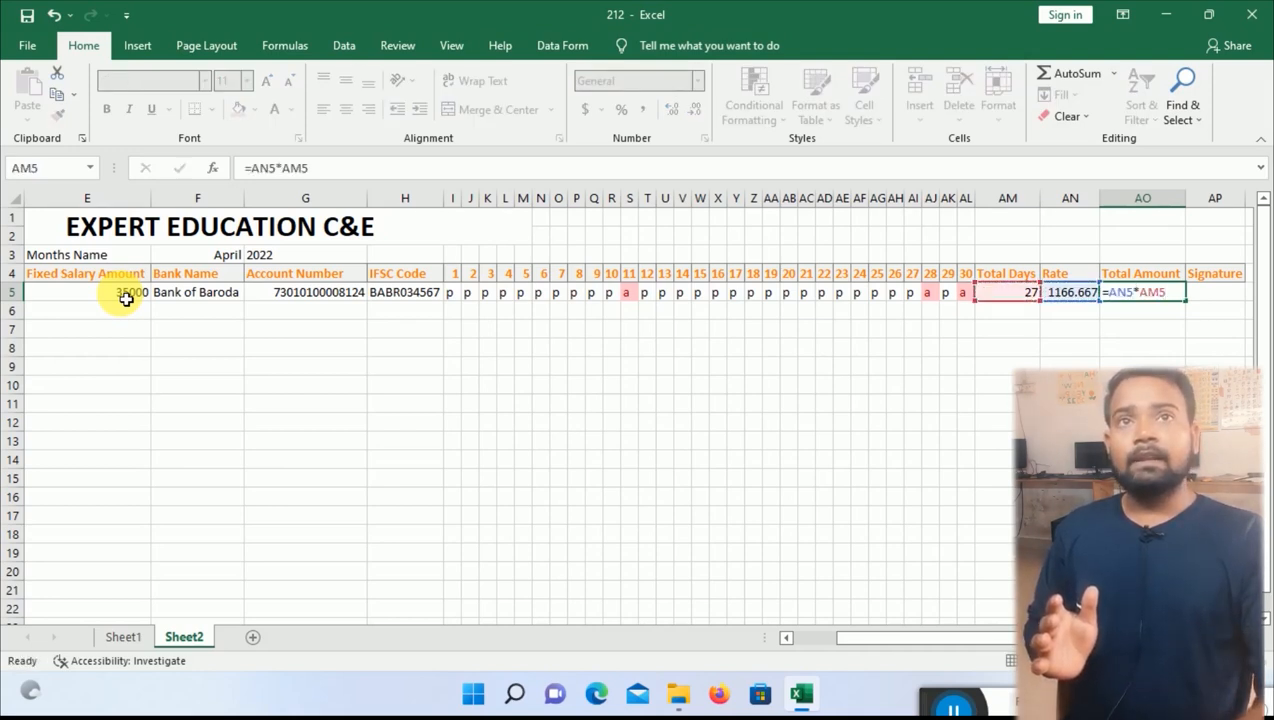
key(Return)
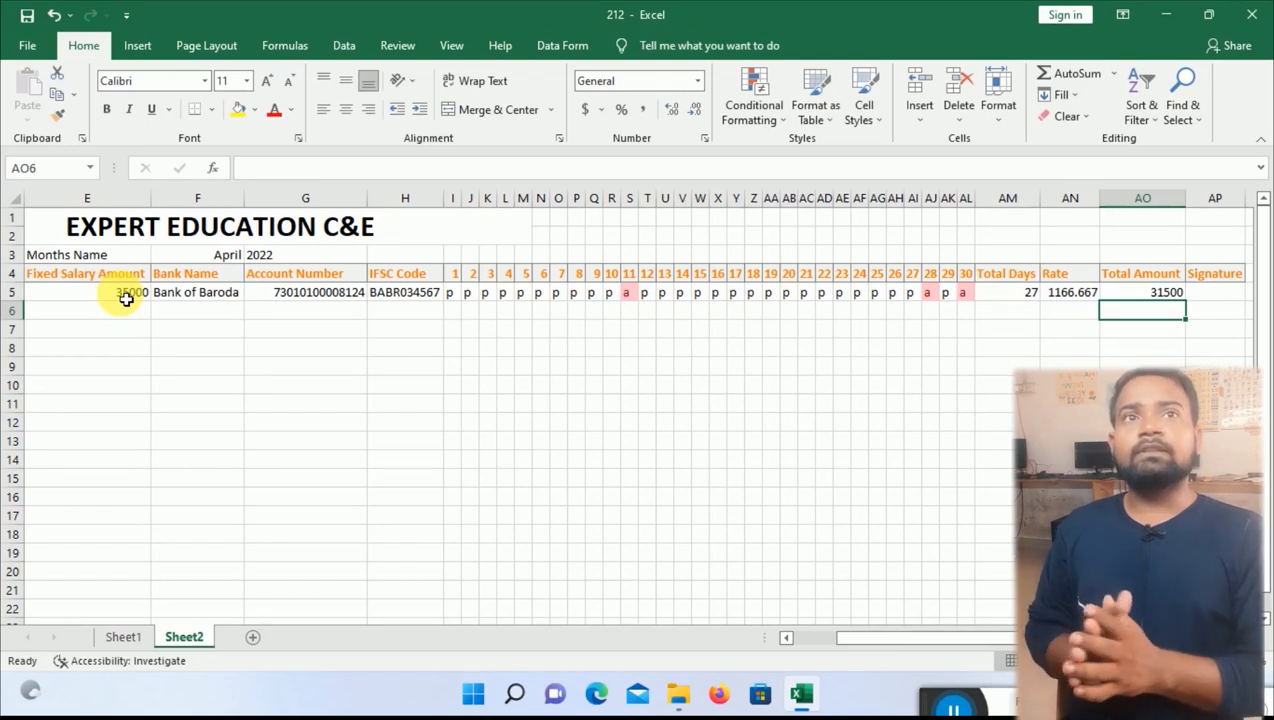